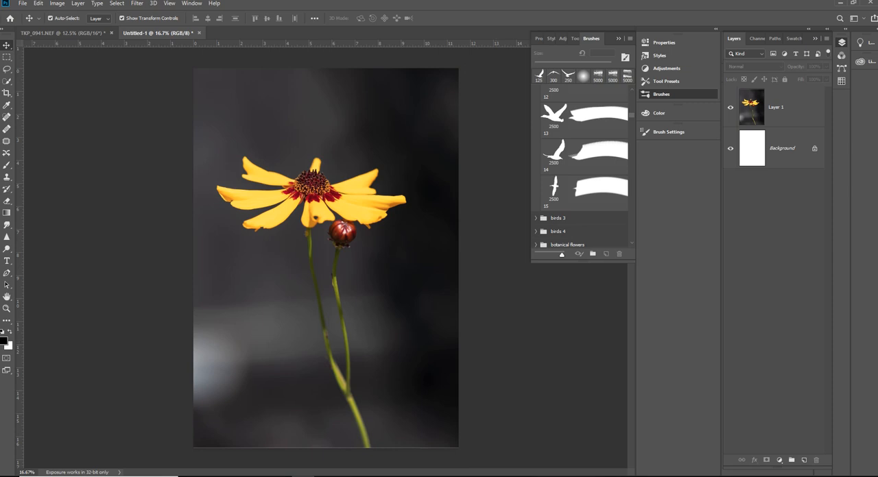
click(594, 188)
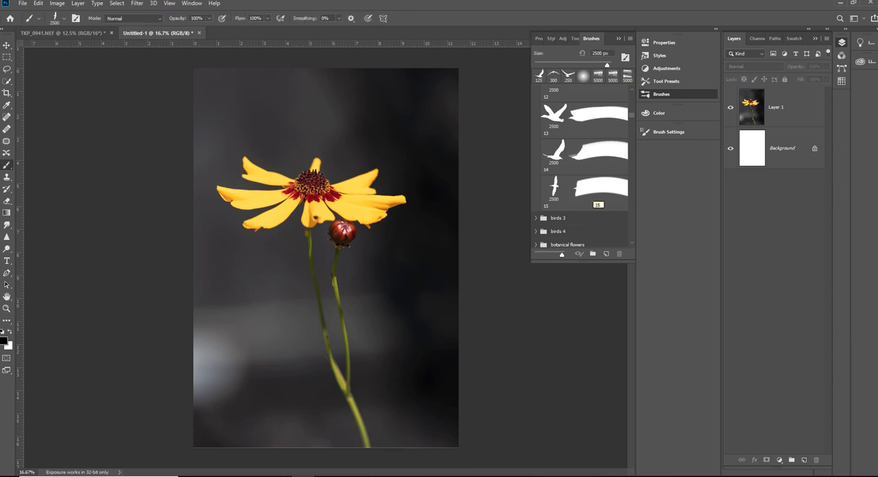
key(v)
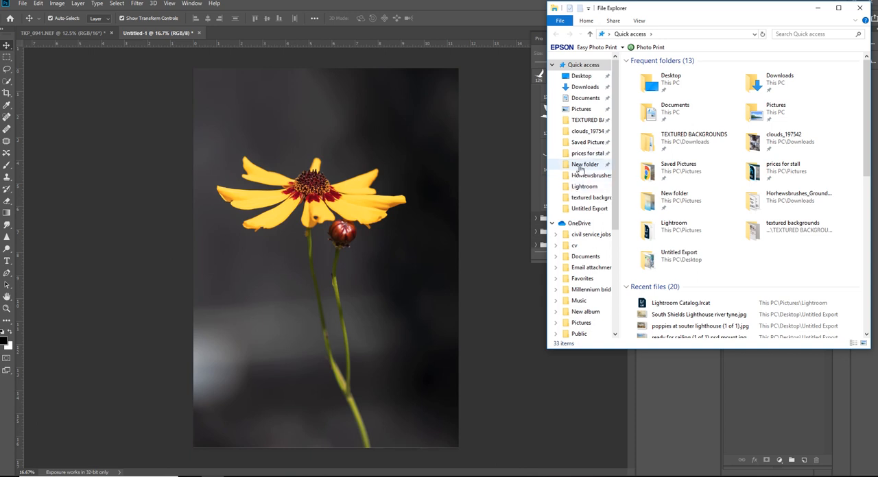
- In File Explorer, open the textured backgrounds folder and place the blue splatter texture 12.jpg into the flower document
click(586, 197)
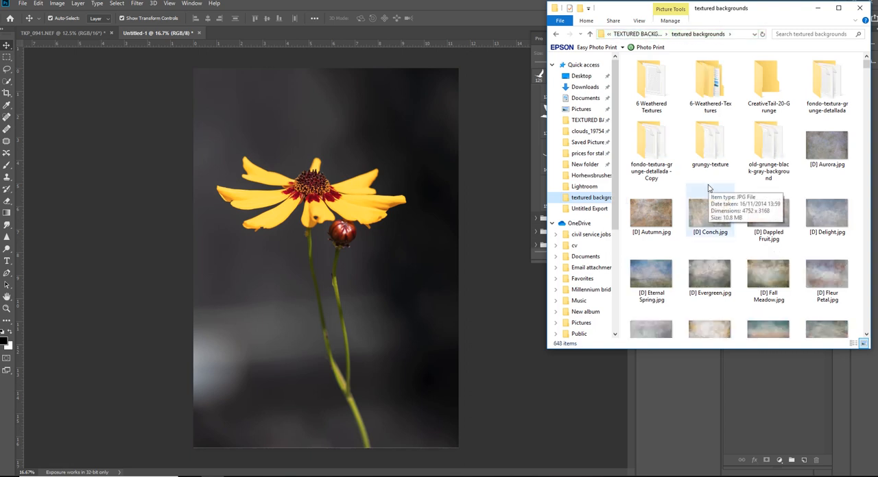
scroll(710, 188, down, 3)
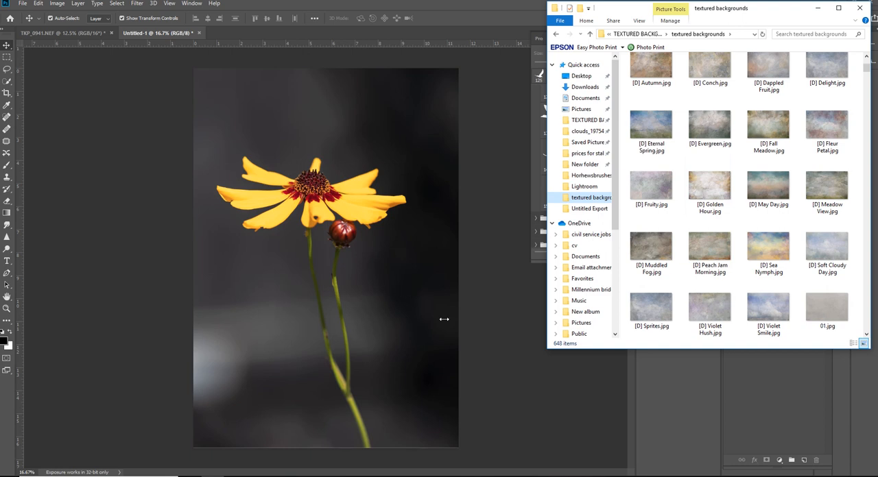
scroll(665, 291, down, 5)
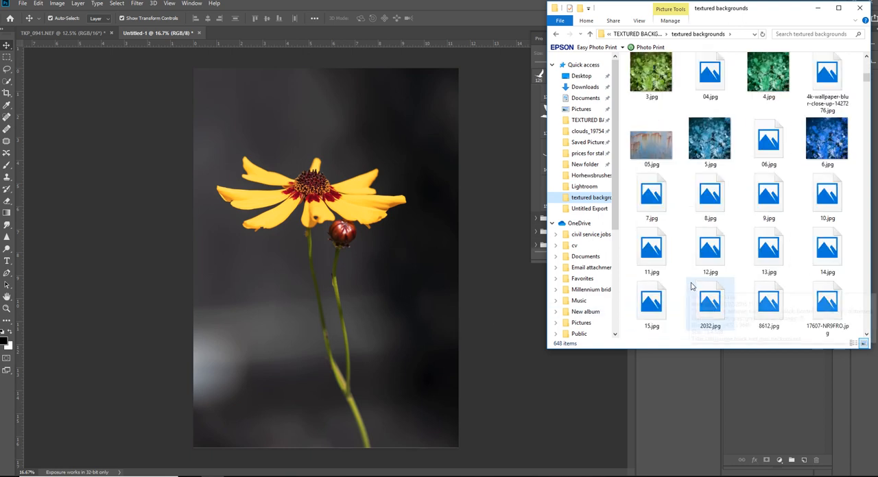
scroll(694, 285, up, 3)
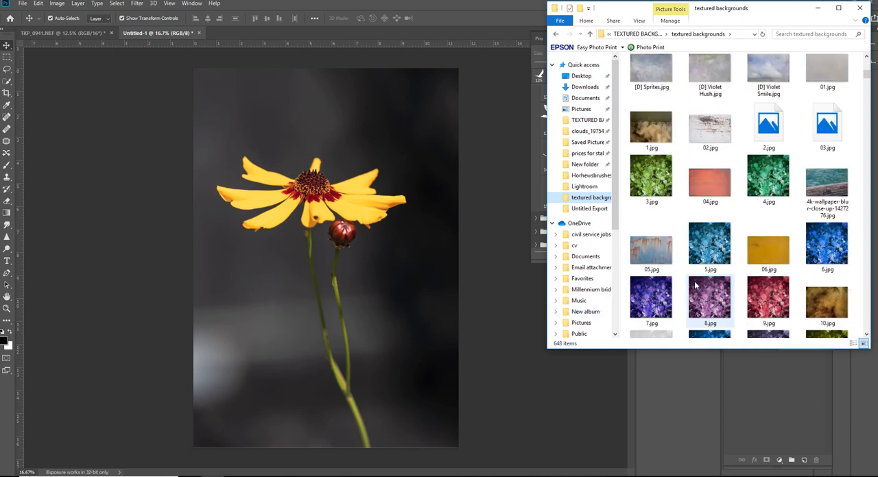
scroll(695, 285, down, 4)
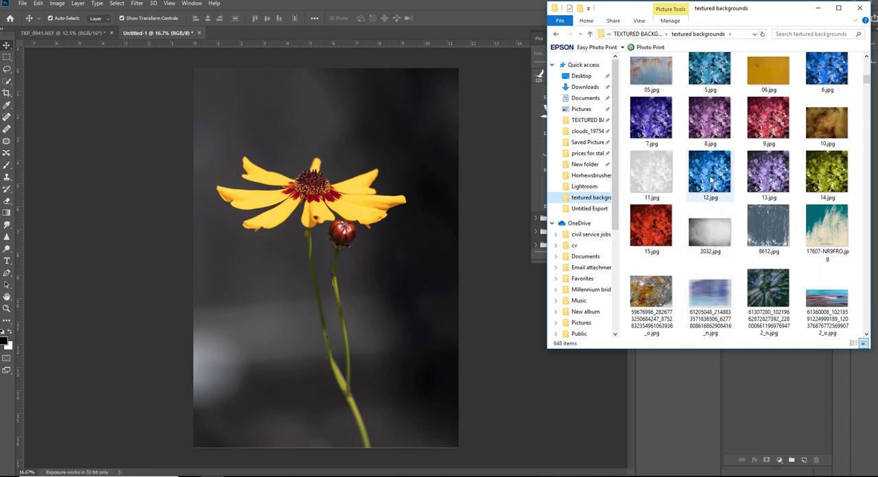
drag(710, 177, 327, 343)
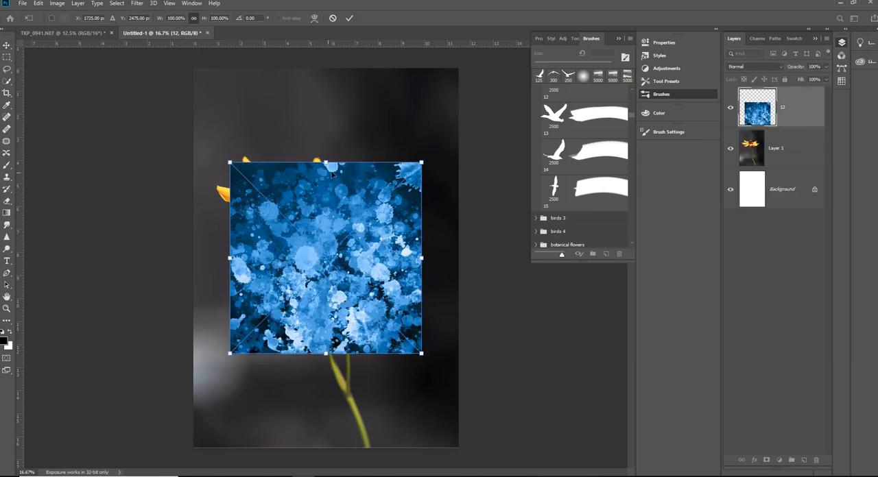
- Scale the placed blue texture proportionally to about 204% so it covers the whole canvas, and commit the placement
drag(326, 162, 325, 64)
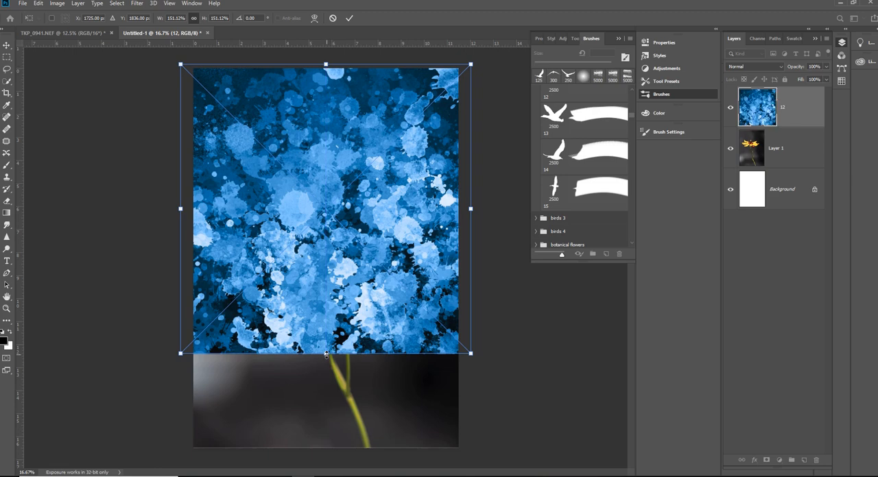
drag(326, 353, 325, 454)
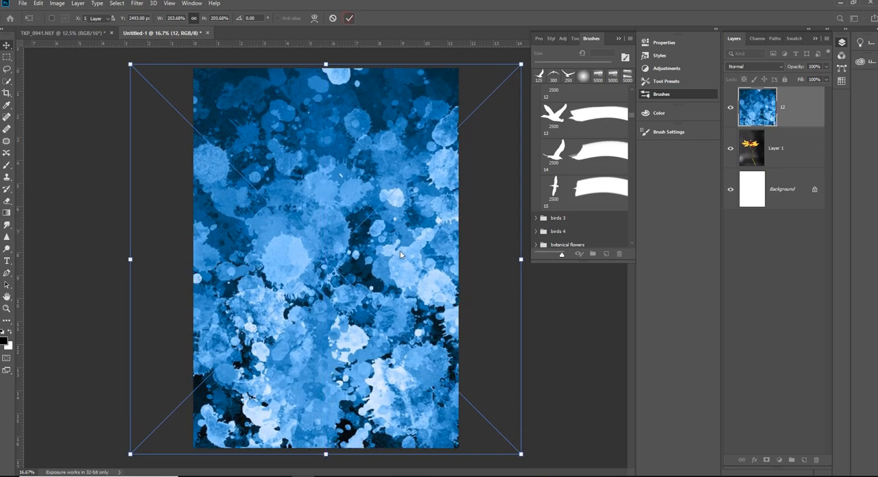
key(Return)
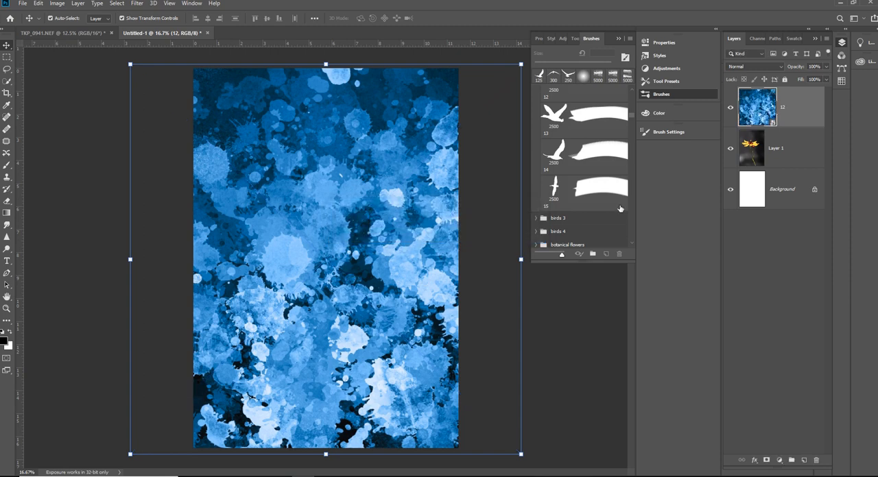
- Try the Darken, Multiply, Color Burn, Darker Color, Color Dodge and Linear Dodge (Add) blend modes on the texture layer 12
click(780, 67)
click(756, 66)
key(Return)
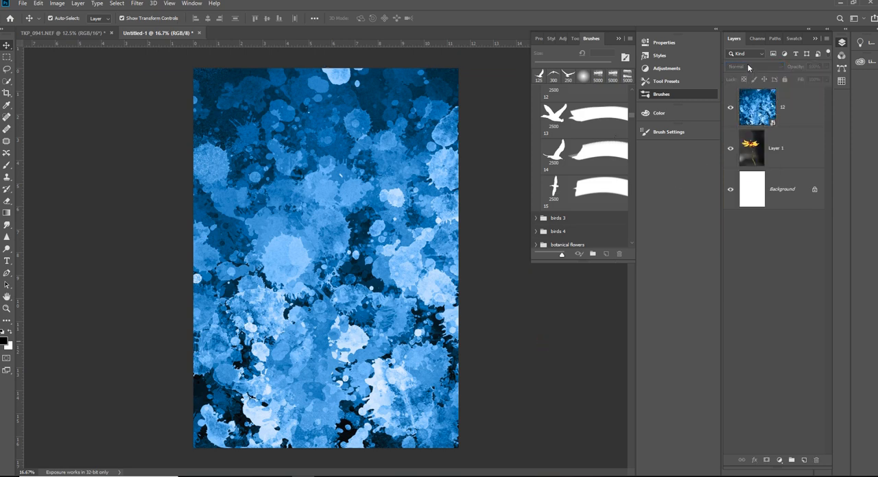
click(763, 109)
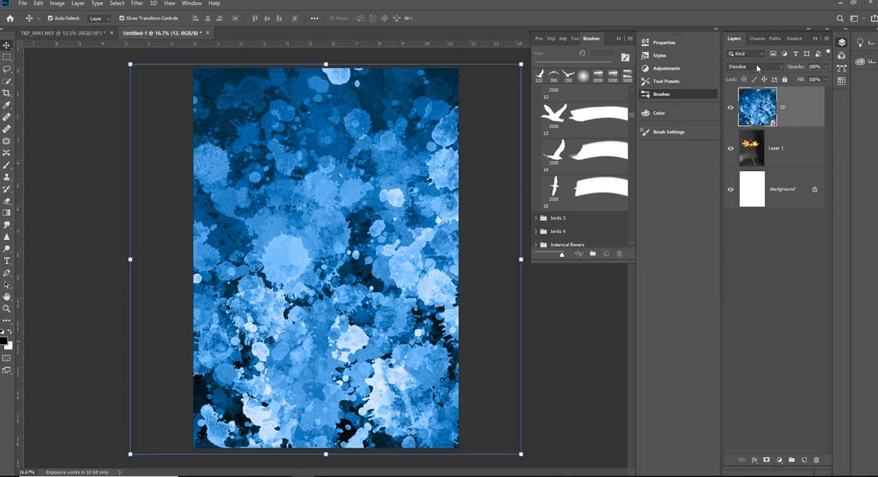
click(755, 66)
click(757, 67)
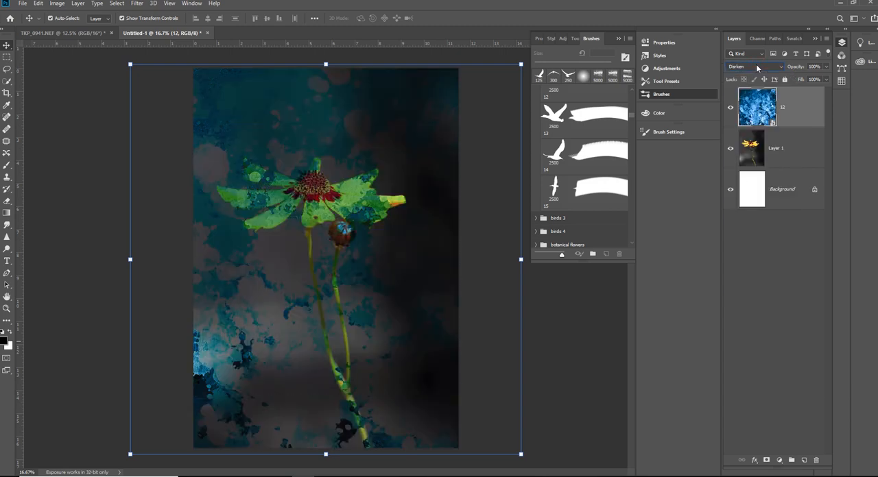
key(Down)
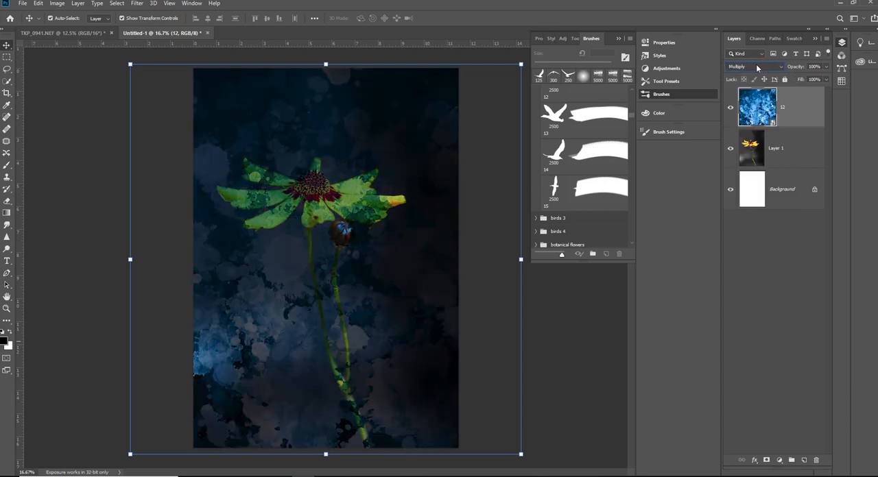
key(Down)
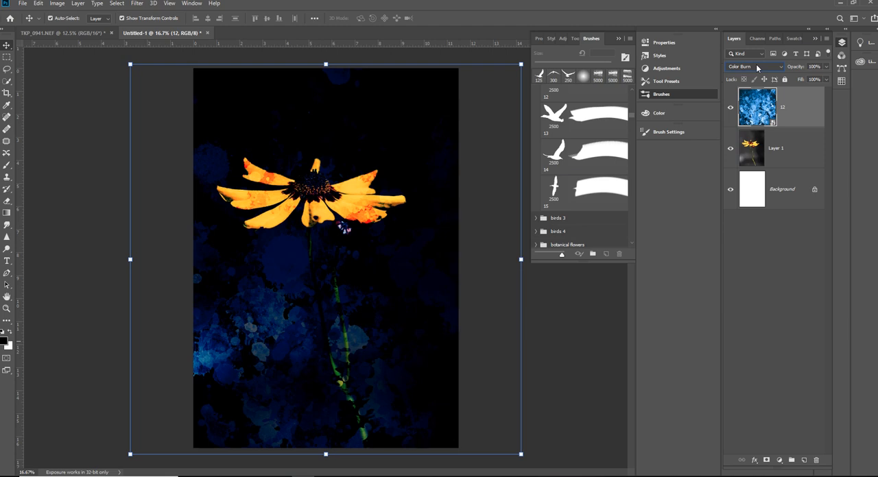
key(Down)
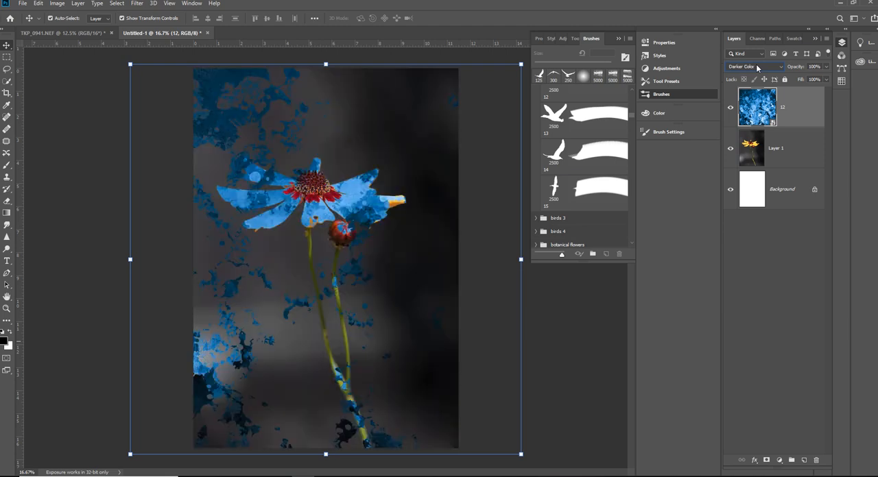
key(Down)
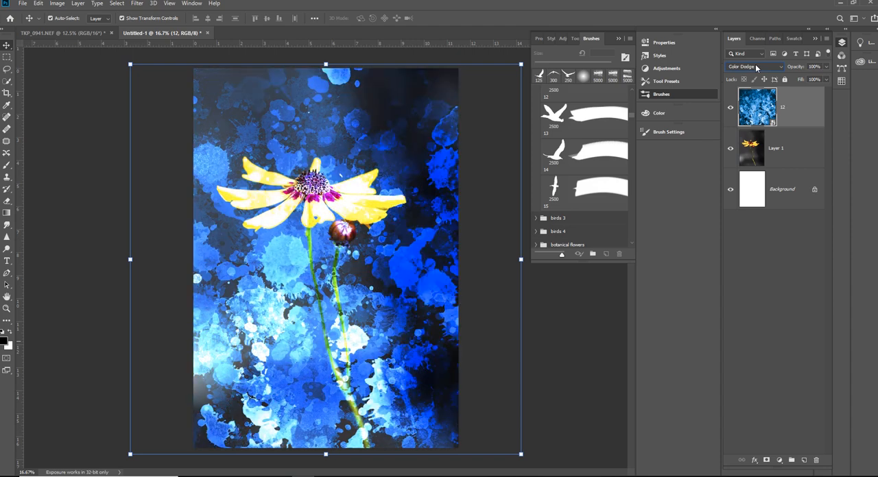
key(Down)
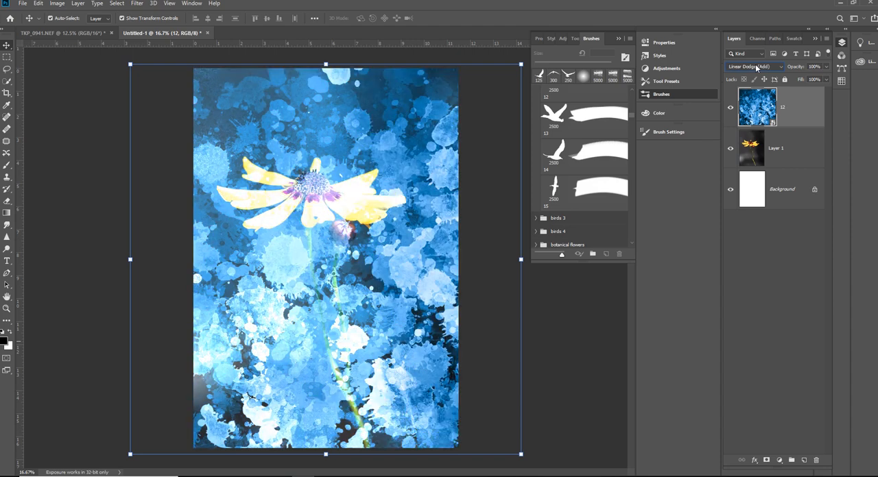
- Compare Overlay, Soft Light and Hard Light on the texture layer and set its blend mode to Overlay
key(Down)
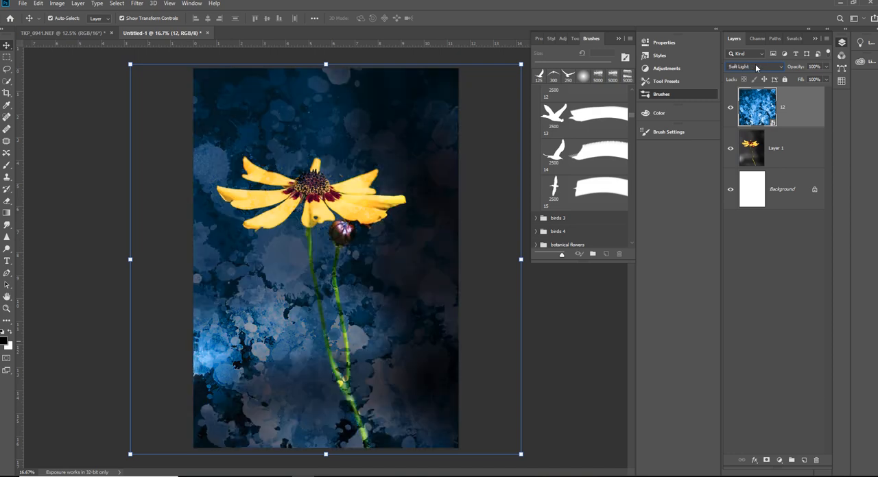
key(Up)
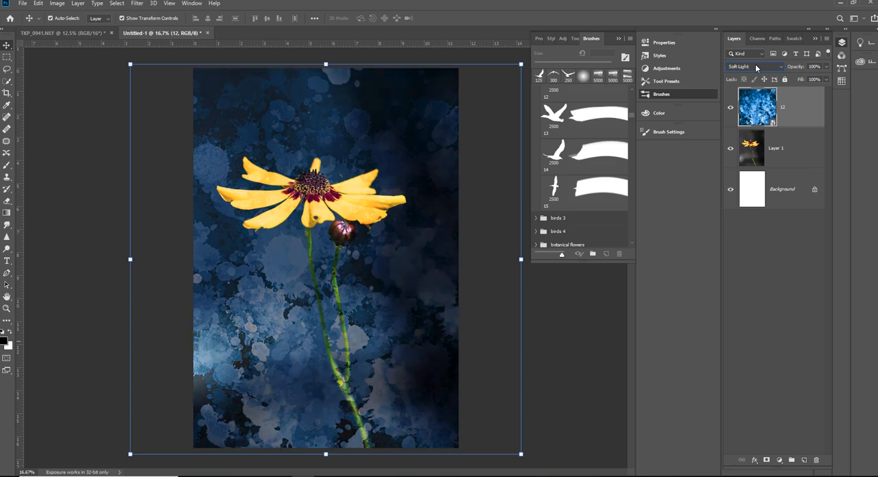
key(Up)
key(Down)
key(Down)
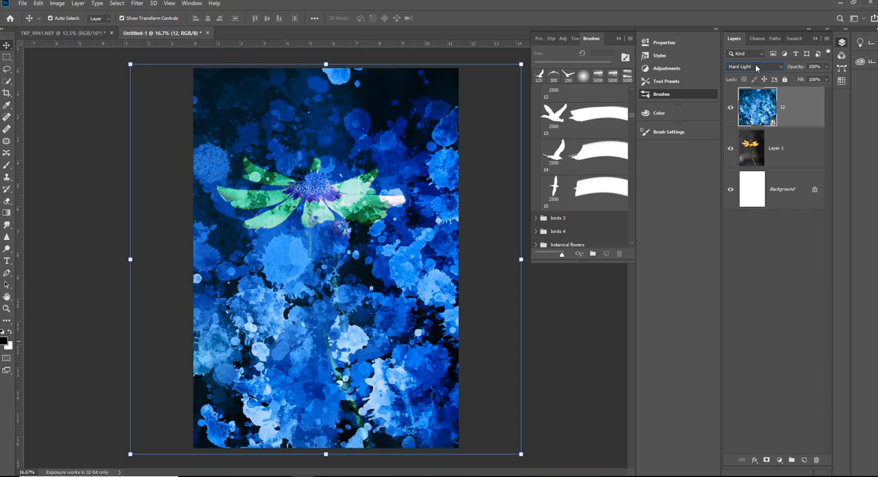
key(Up)
key(Up)
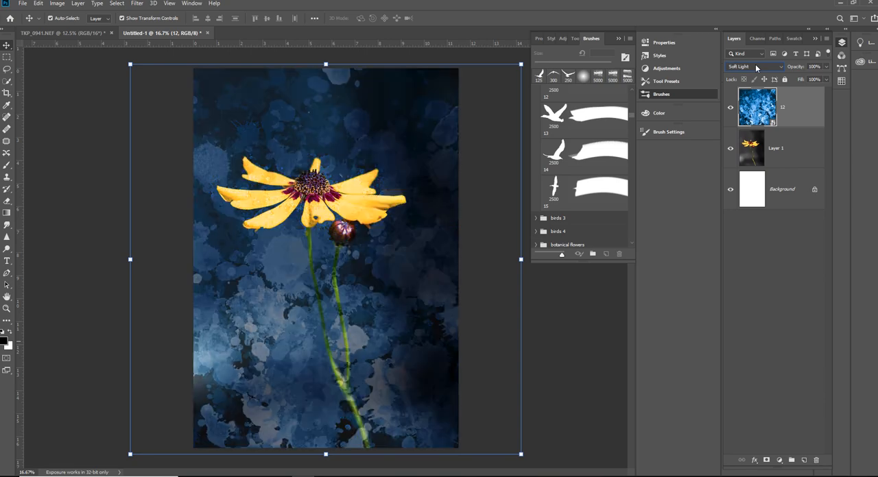
key(Up)
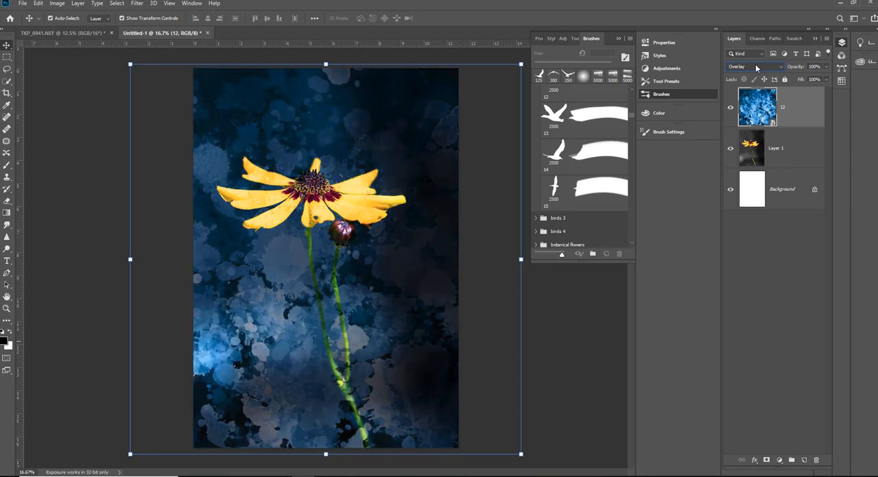
- Add a layer mask to the texture layer and set up a Soft Round brush at 183 px
click(765, 460)
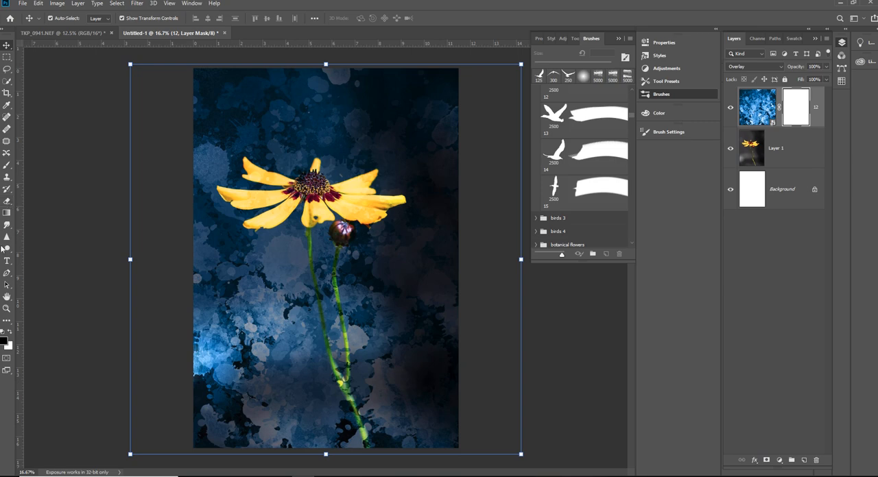
click(7, 167)
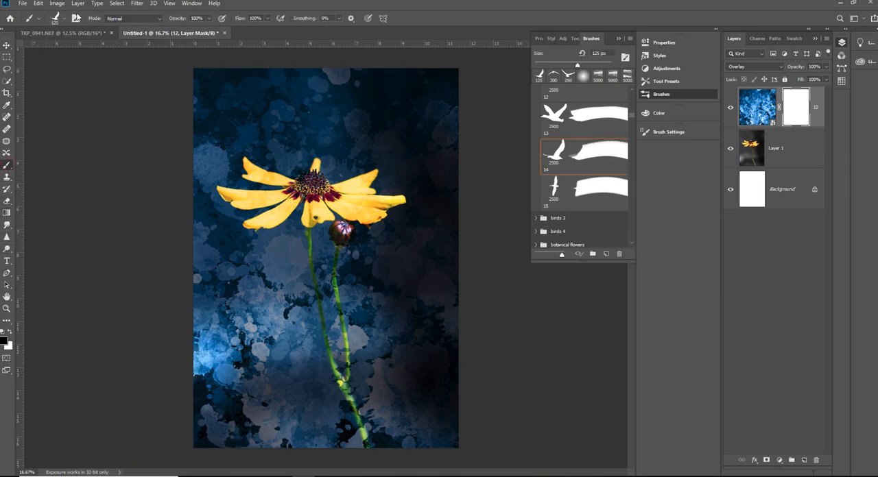
click(63, 18)
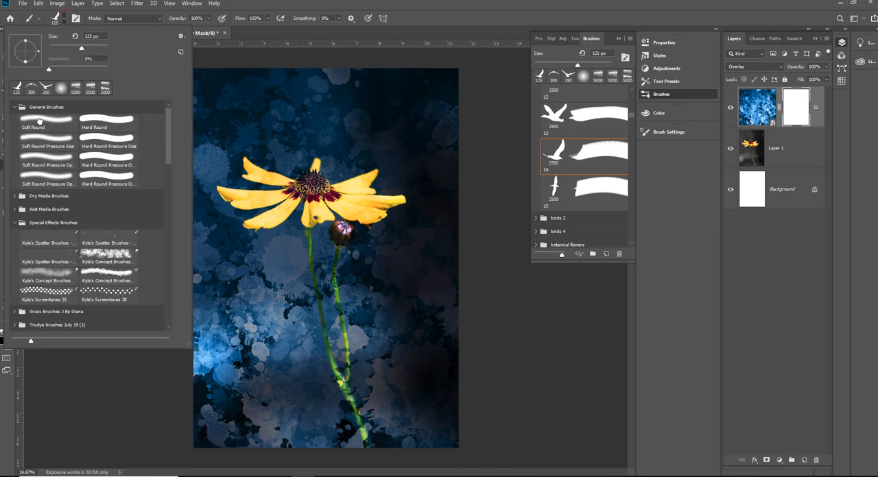
click(39, 125)
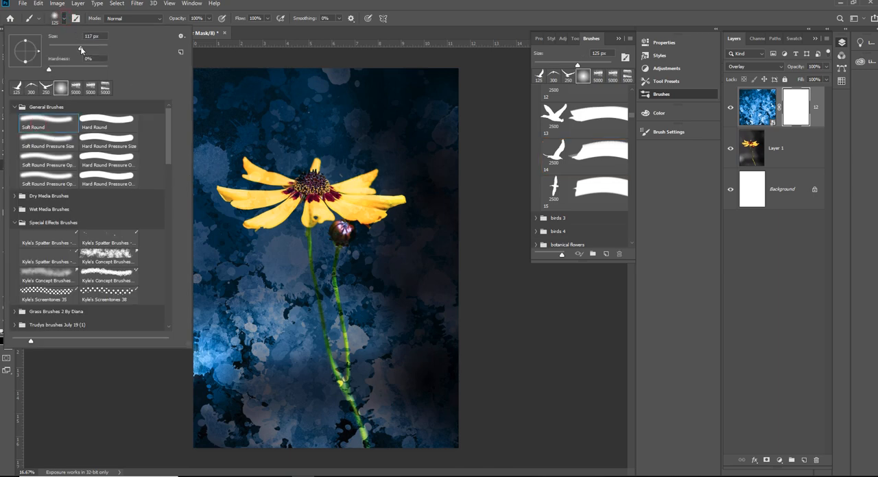
drag(89, 50, 91, 51)
text(])
key(Return)
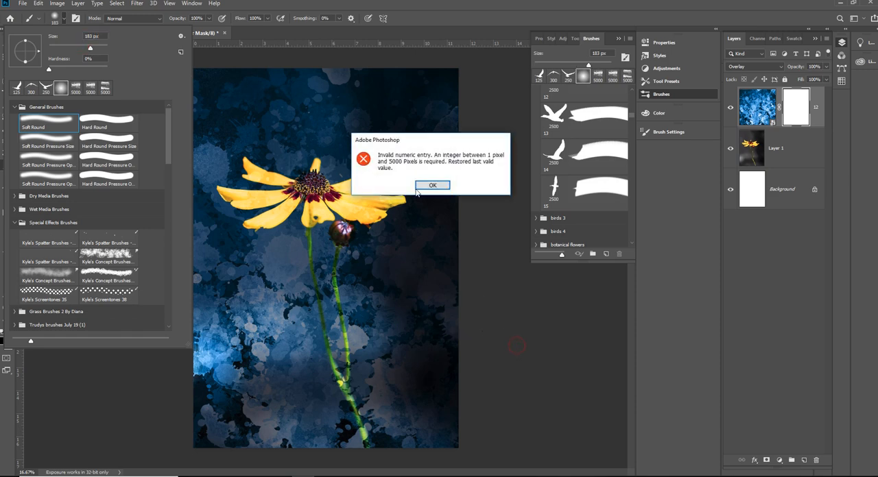
click(432, 185)
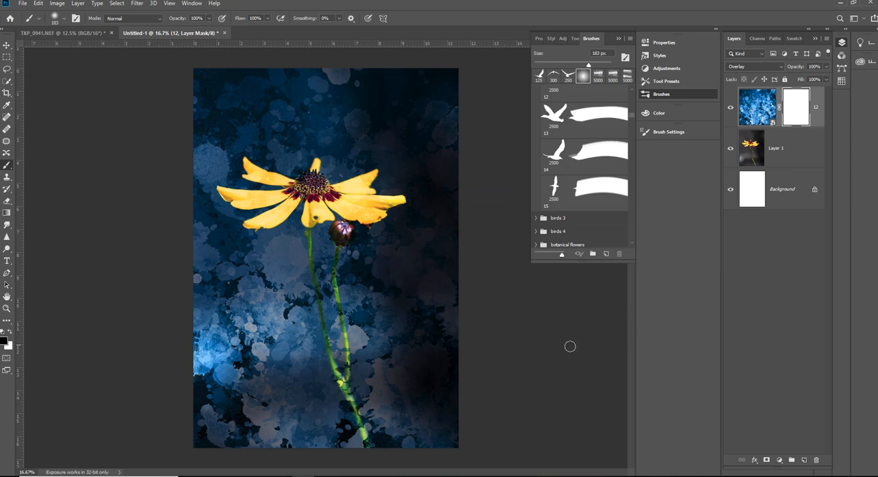
- Set the brush opacity to 65% and paint black on the mask over the yellow flower head and the bud
click(210, 18)
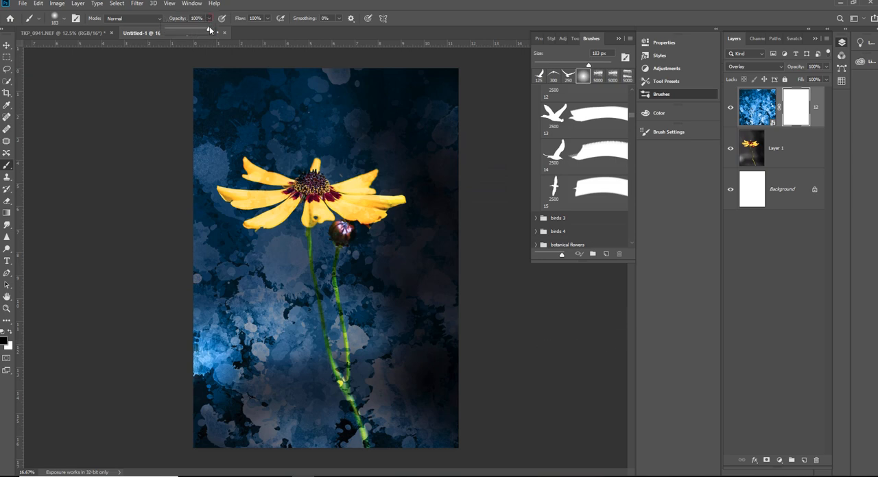
drag(211, 31, 194, 31)
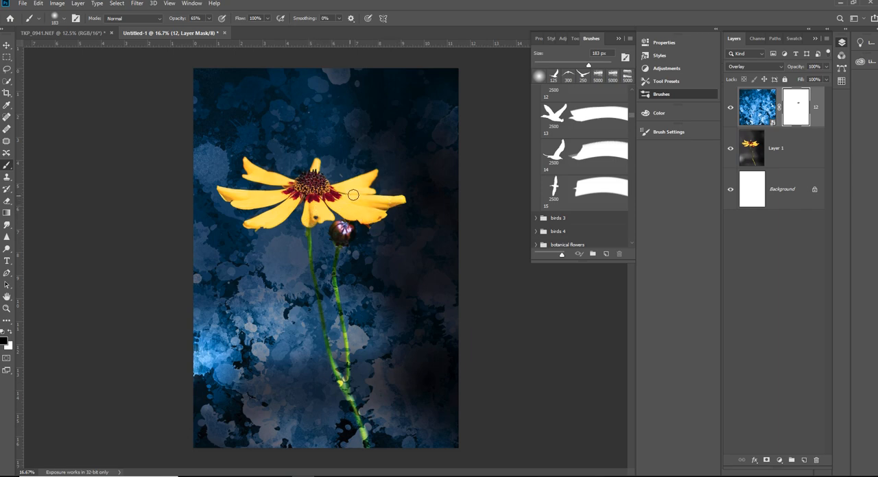
drag(336, 229, 341, 237)
- Reduce the brush to 60 px and paint black on the mask over the upper part of the bud's stem
scroll(338, 266, up, 2)
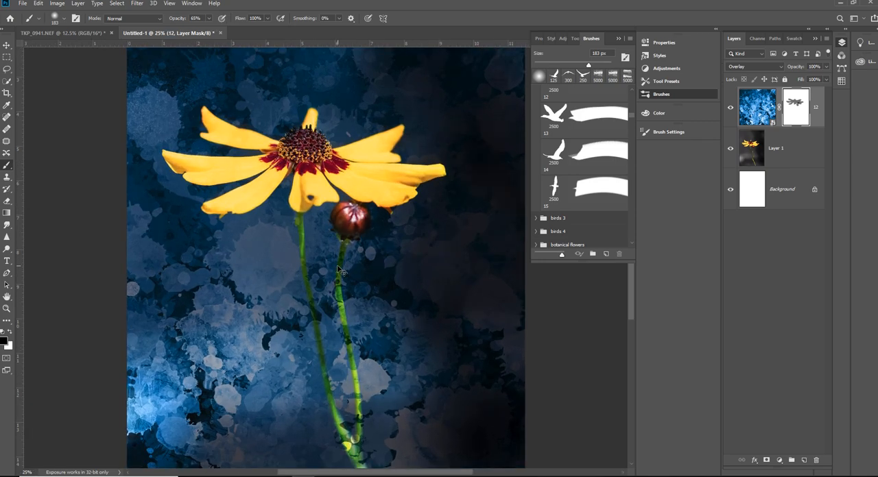
scroll(338, 266, up, 1)
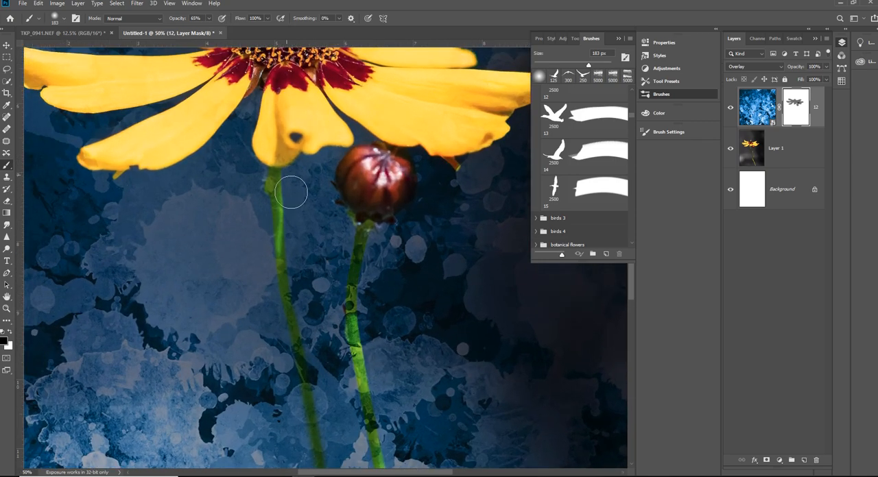
key(bracketleft)
key(bracketleft)
key(bracketleft)
key(bracketleft)
key(bracketleft)
key(bracketleft)
key(bracketleft)
drag(356, 352, 350, 303)
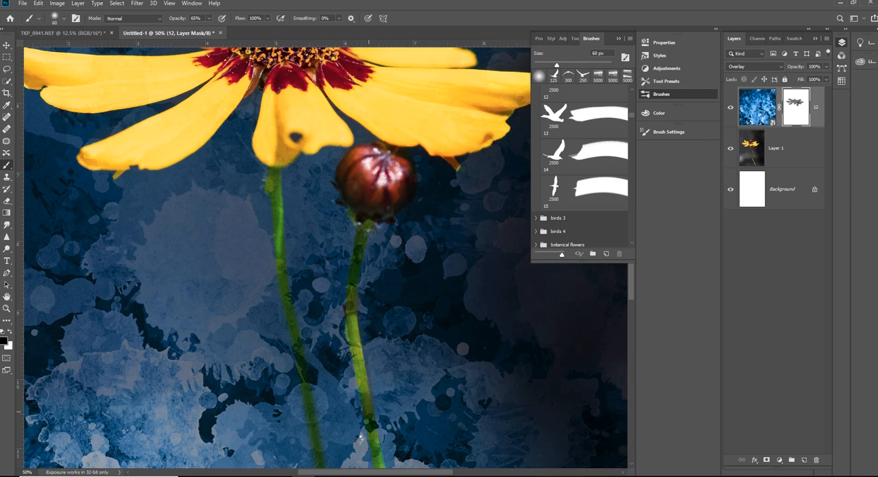
- Raise the brush opacity to 93% and paint black along the bud's stem on the mask with a 50 px brush
click(9, 332)
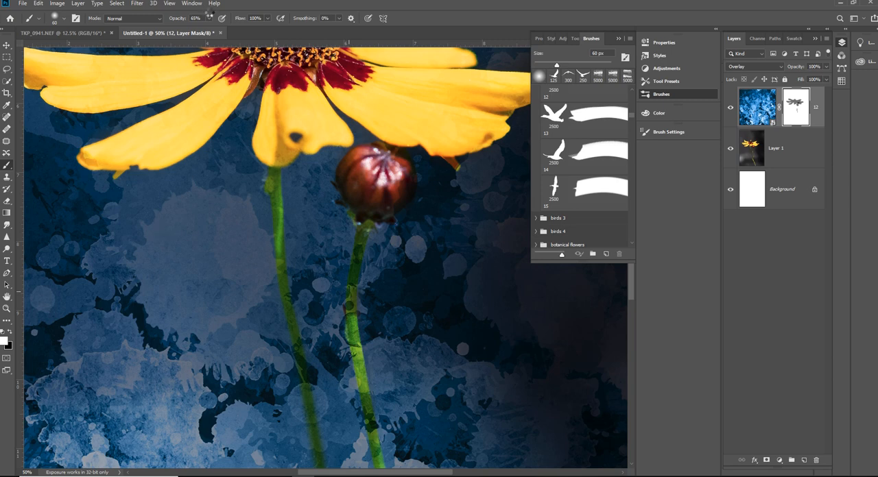
click(11, 333)
click(209, 19)
drag(207, 29, 221, 33)
click(350, 288)
drag(351, 286, 360, 237)
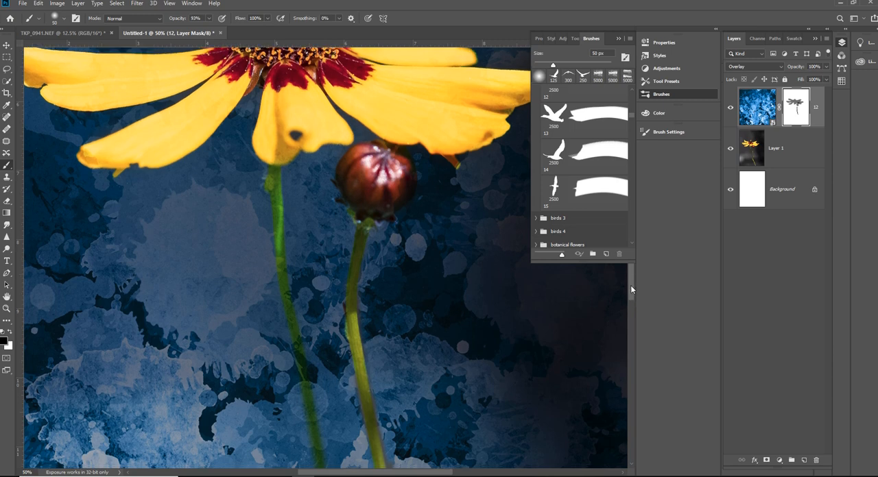
- Paint black over the lower part of the bud's stem and tidy the spill beside it with white
drag(630, 285, 633, 304)
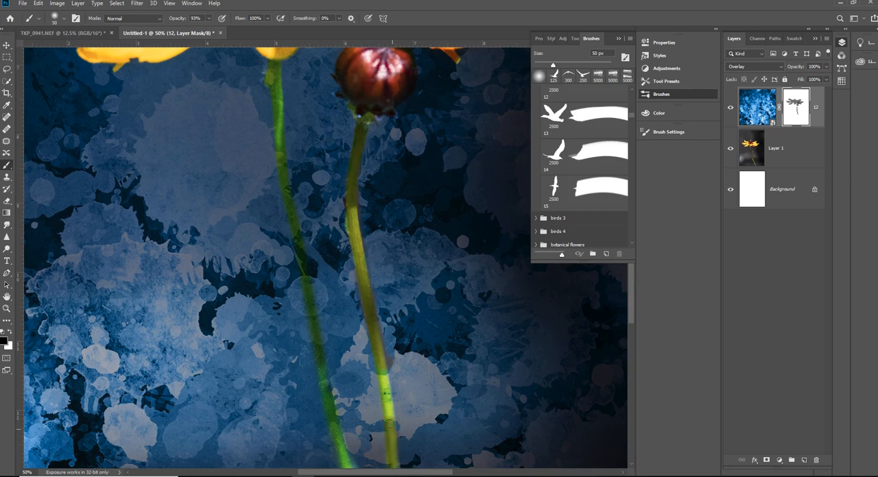
mouse_move(388, 425)
mouse_down()
mouse_move(380, 374)
mouse_move(389, 417)
mouse_move(387, 387)
mouse_up()
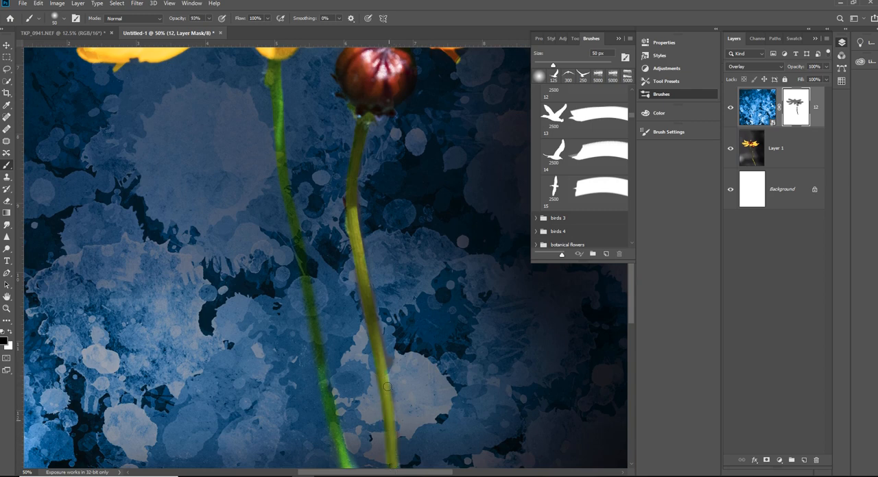
click(11, 334)
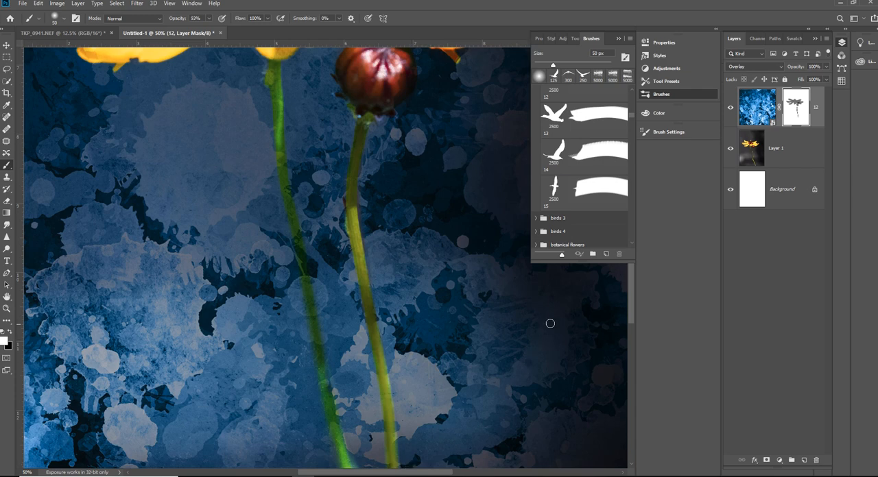
click(10, 332)
- Set the brush opacity to 100% and paint black on the mask down the flower's main stem
scroll(281, 208, down, 2)
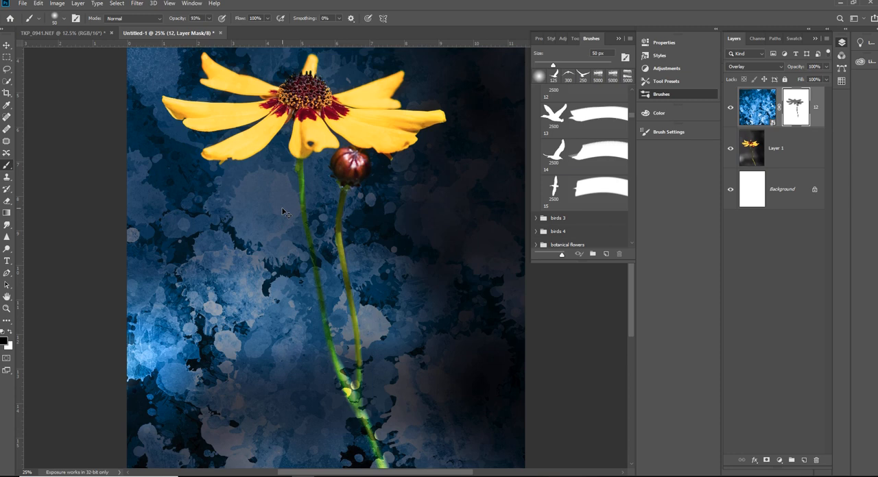
scroll(282, 212, up, 1)
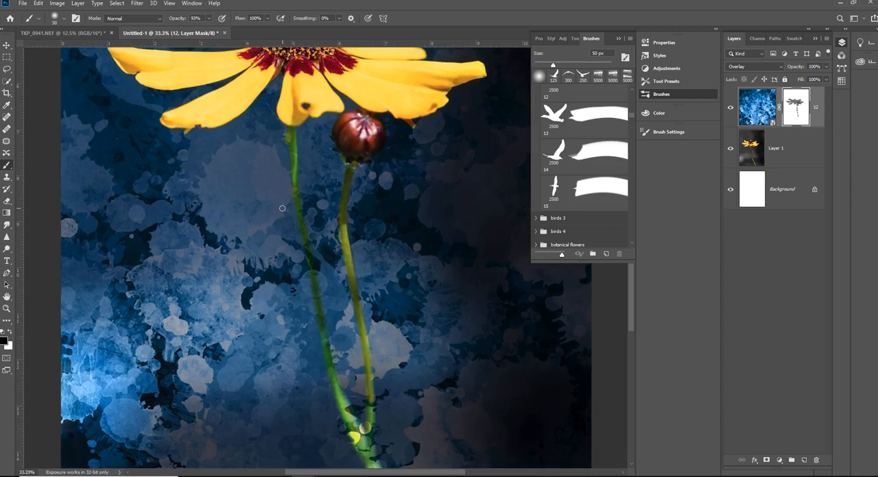
scroll(282, 208, up, 1)
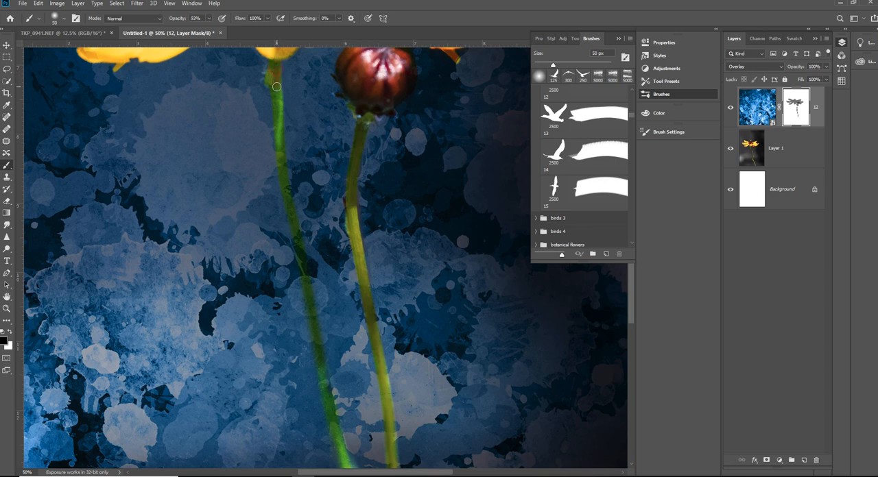
click(209, 19)
drag(208, 30, 215, 32)
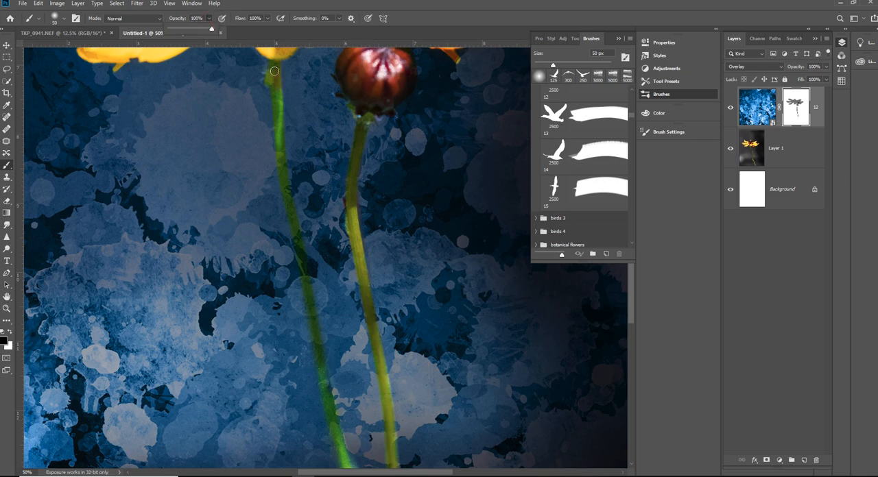
mouse_move(274, 66)
mouse_down()
mouse_move(279, 124)
mouse_move(277, 76)
mouse_move(284, 170)
mouse_move(343, 459)
mouse_up()
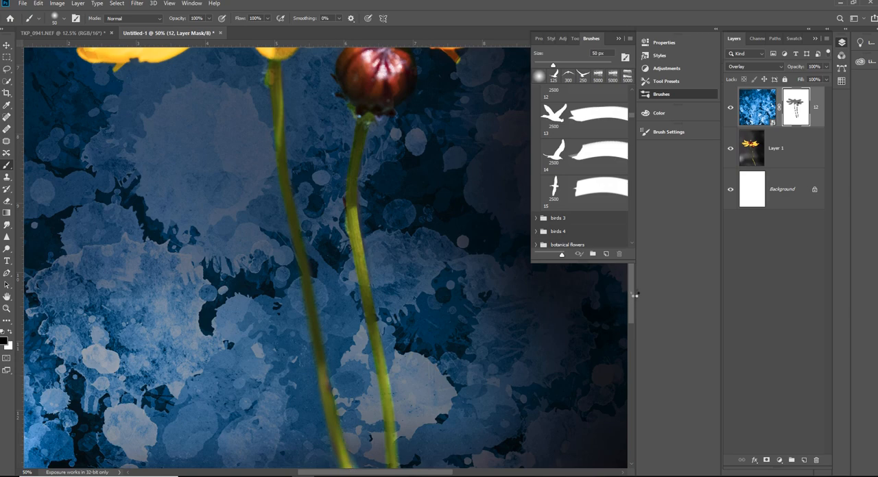
- Paint black over the stem junction and the lower main stem, and trim the stem's edges with white
drag(634, 288, 627, 340)
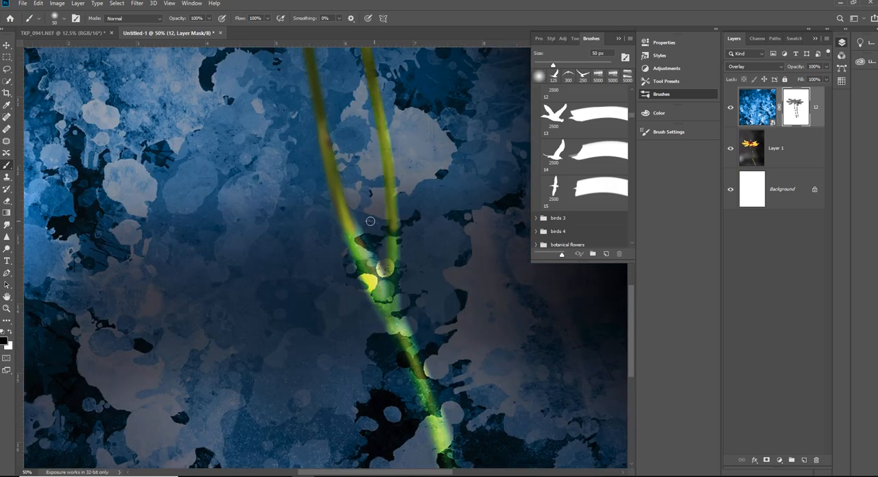
mouse_move(349, 225)
mouse_down()
mouse_move(417, 355)
mouse_move(438, 420)
mouse_move(388, 310)
mouse_up()
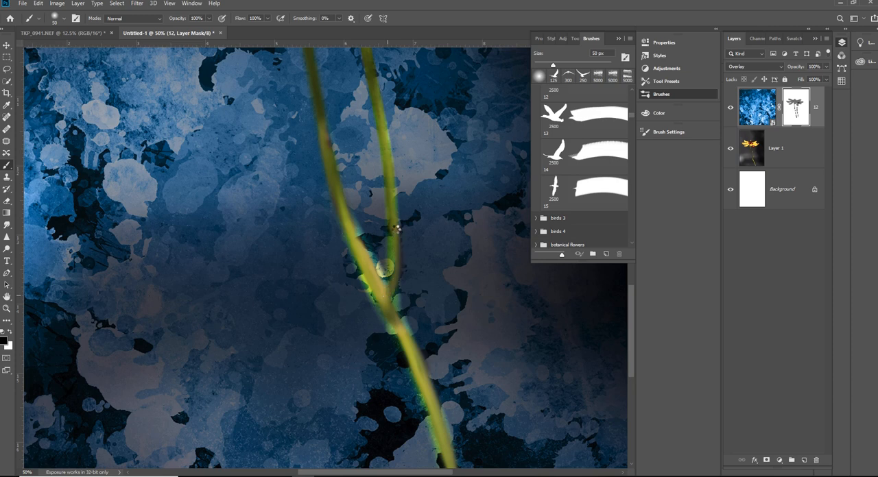
mouse_move(394, 223)
mouse_down()
mouse_move(385, 294)
mouse_move(394, 240)
mouse_up()
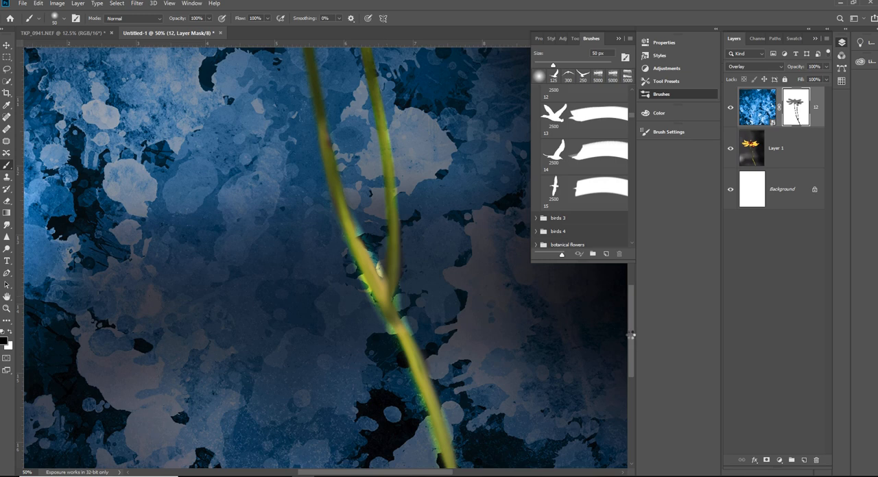
drag(633, 332, 631, 368)
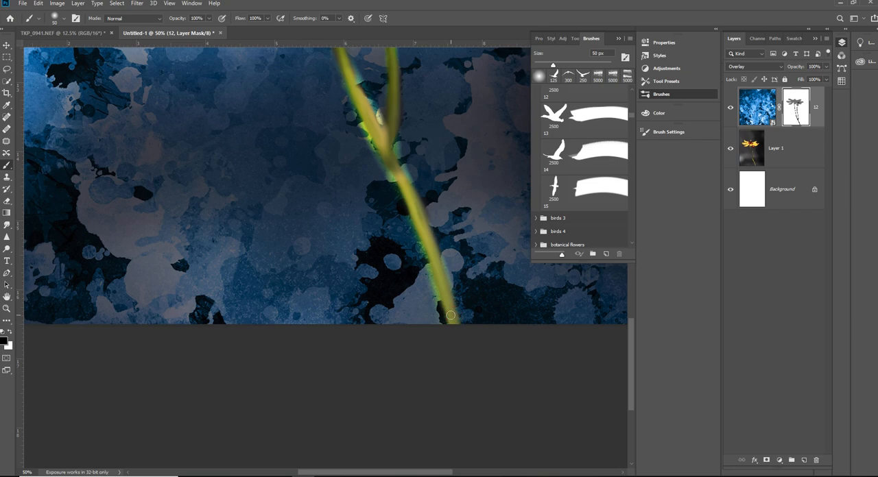
click(10, 333)
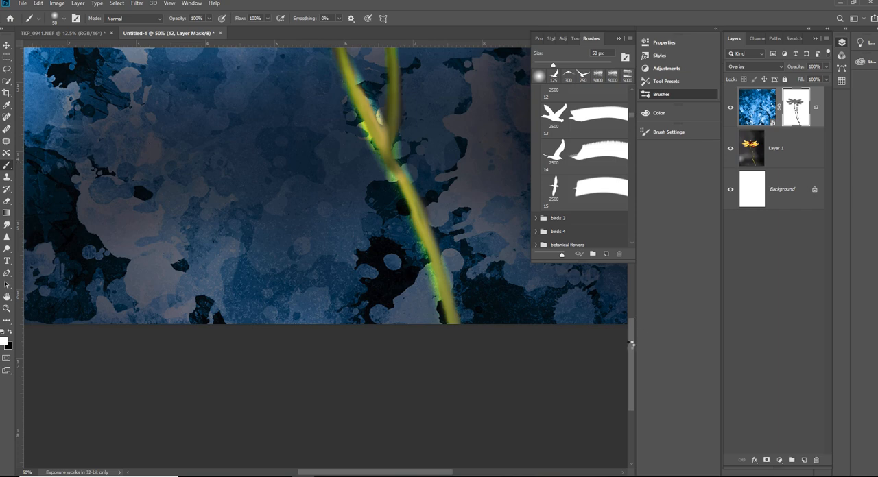
- Paint black over the remaining texture patches around the stem junction and along the stem below it
drag(631, 345, 630, 305)
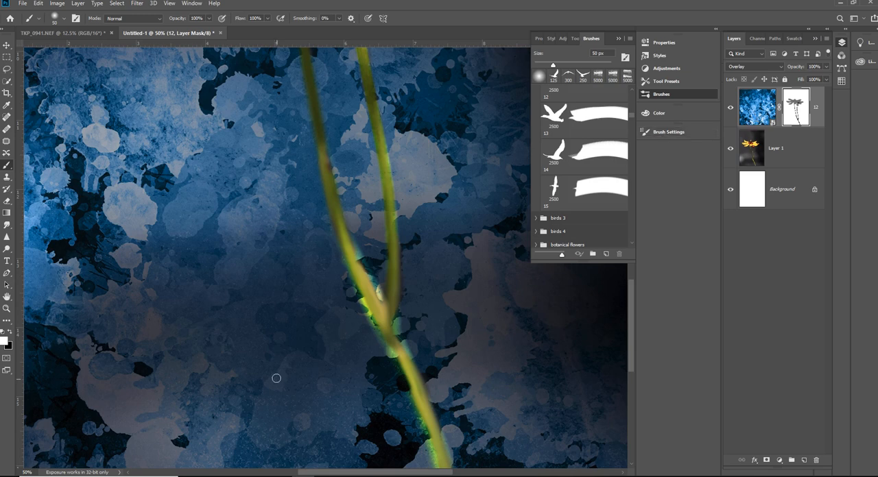
click(11, 333)
mouse_move(366, 317)
mouse_down()
mouse_move(395, 361)
mouse_move(351, 278)
mouse_move(362, 303)
mouse_move(354, 280)
mouse_up()
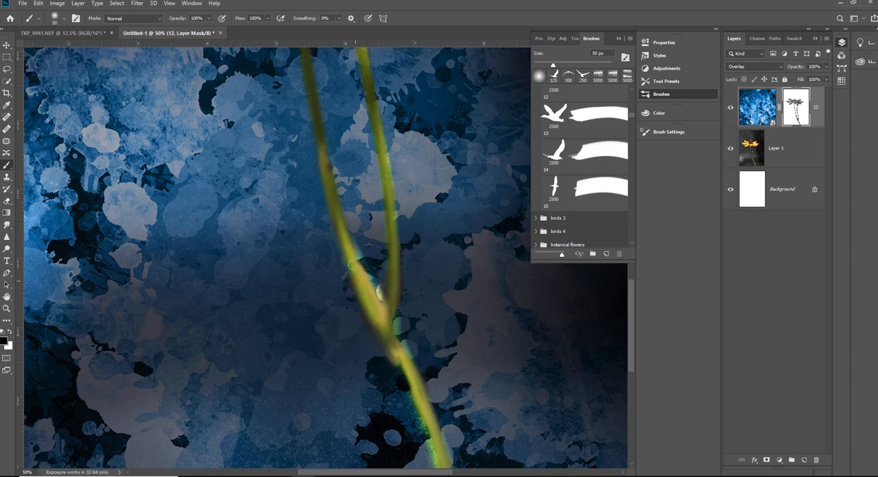
mouse_move(360, 251)
mouse_down()
mouse_move(382, 299)
mouse_move(351, 246)
mouse_move(412, 372)
mouse_move(400, 371)
mouse_up()
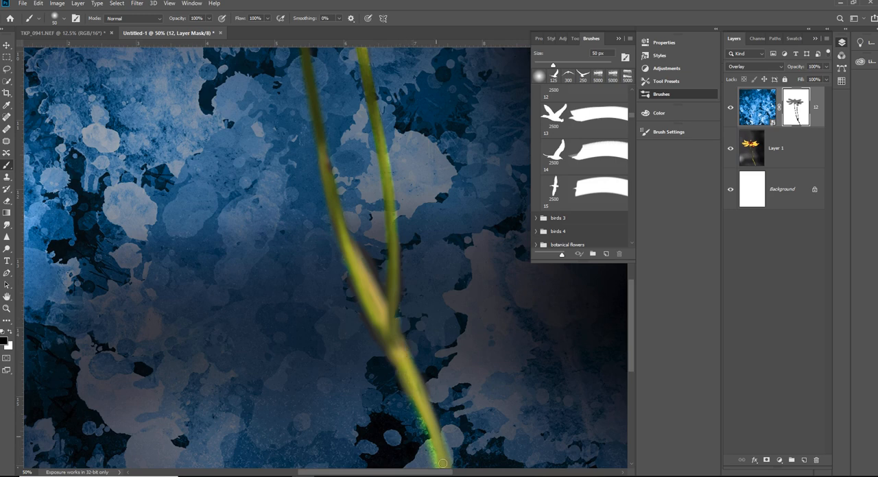
mouse_move(442, 464)
mouse_down()
mouse_move(415, 405)
mouse_move(441, 474)
mouse_move(421, 411)
mouse_move(449, 471)
mouse_move(422, 428)
mouse_up()
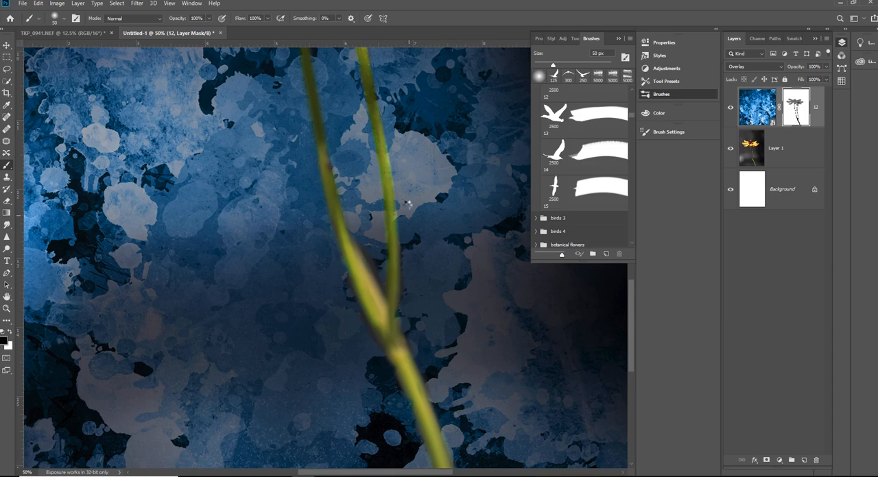
- Set the brush opacity to 60% and paint white to restore the texture between the stems and beside the junction
mouse_move(631, 332)
mouse_down()
mouse_move(627, 279)
mouse_move(628, 377)
mouse_move(624, 317)
mouse_up()
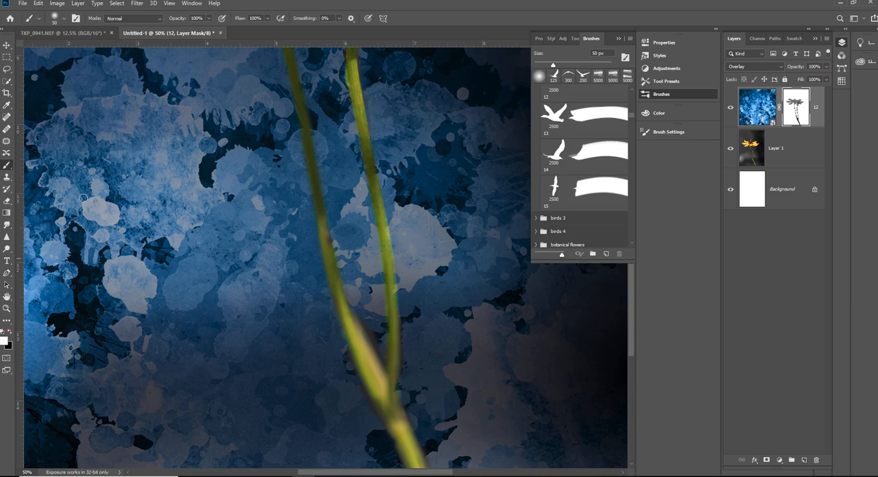
click(208, 19)
drag(209, 31, 191, 31)
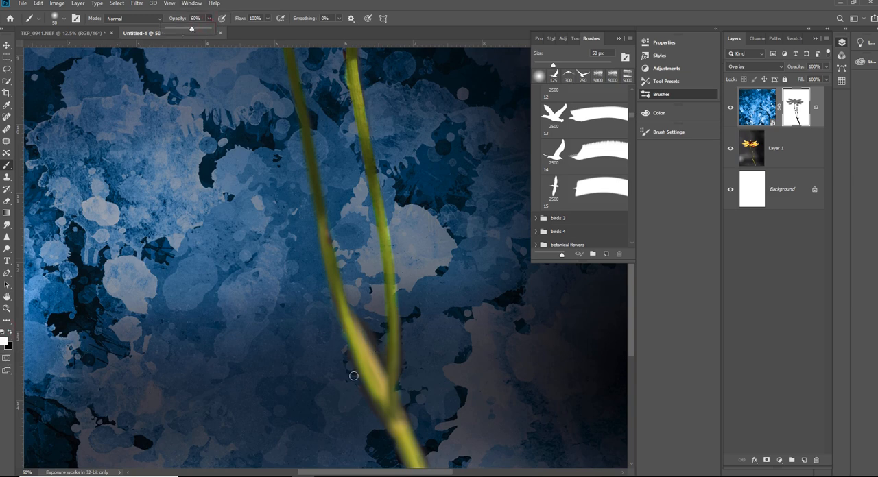
mouse_move(383, 352)
mouse_down()
mouse_move(354, 312)
mouse_move(379, 373)
mouse_move(380, 349)
mouse_move(383, 386)
mouse_move(357, 323)
mouse_up()
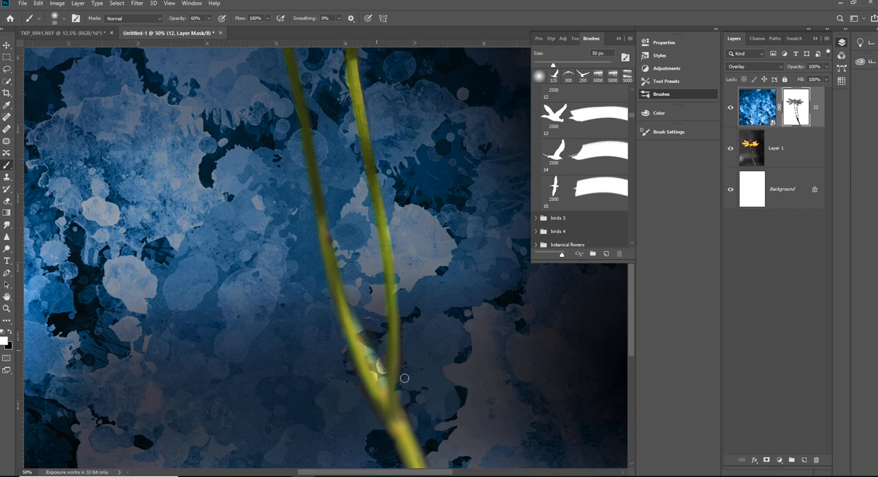
mouse_move(402, 403)
mouse_down()
mouse_move(427, 470)
mouse_move(411, 420)
mouse_move(418, 442)
mouse_up()
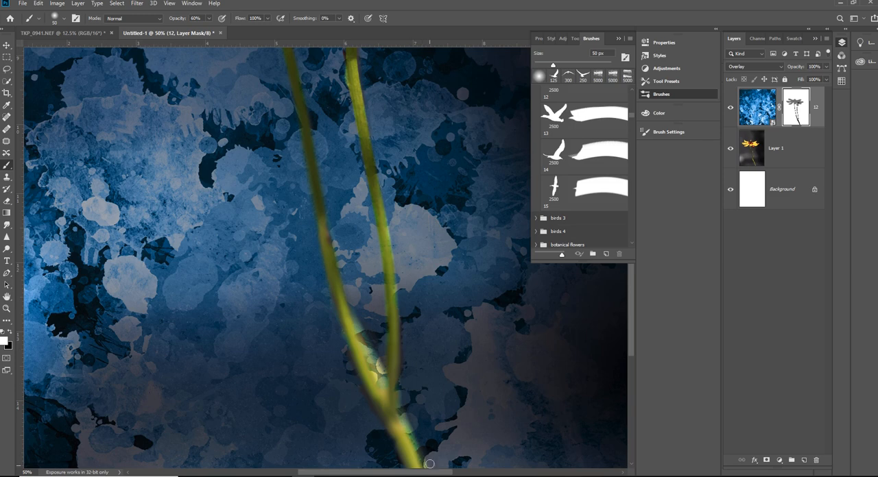
- Paint white along the edges of the lowest stem section to bring the texture back up to the stem
drag(631, 349, 632, 384)
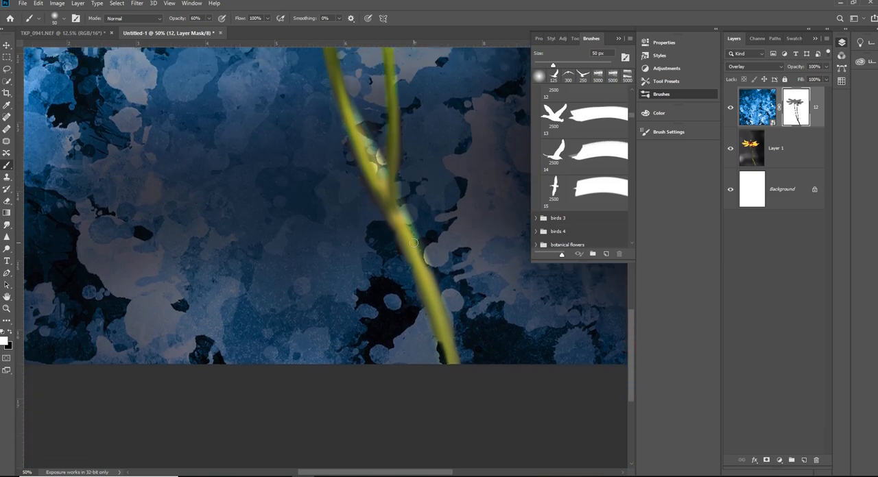
drag(444, 309, 462, 372)
drag(381, 224, 430, 327)
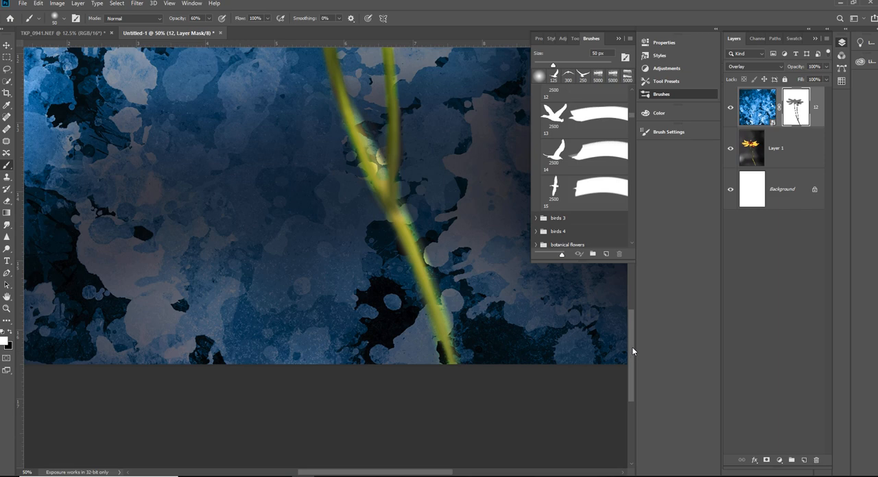
key(ctrl+minus)
key(ctrl+minus)
key(ctrl+minus)
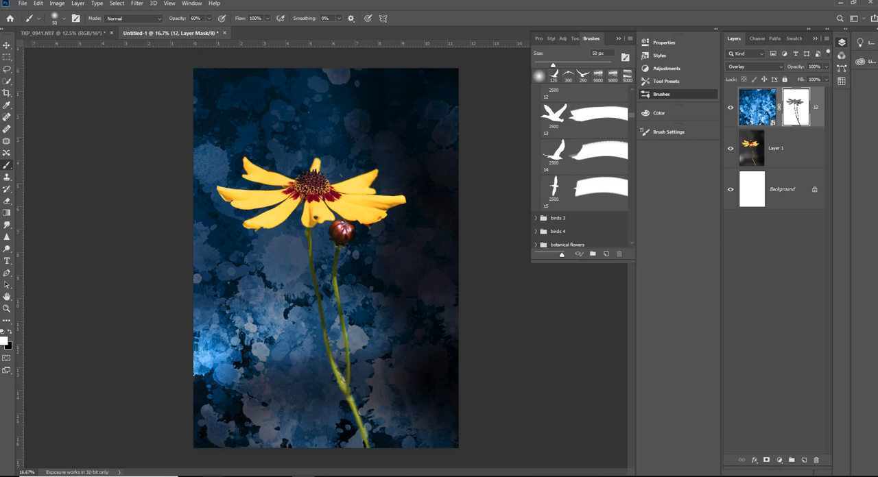
- Switch to File Explorer's textured backgrounds folder and place abstract-1851067_1920.jpg into the flower document
key(alt+Tab)
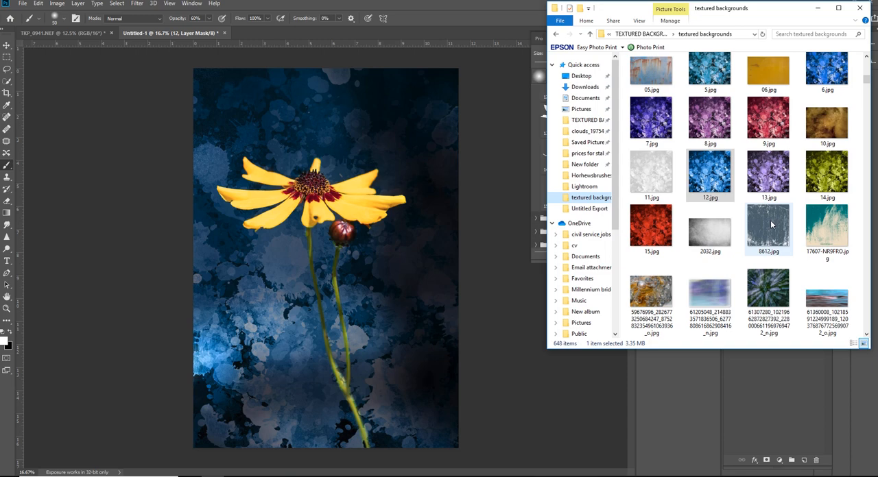
mouse_move(771, 225)
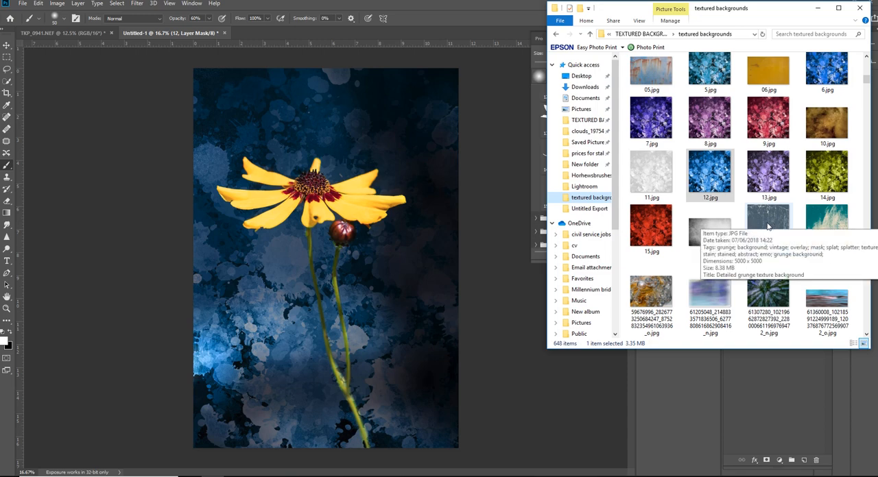
scroll(765, 227, down, 5)
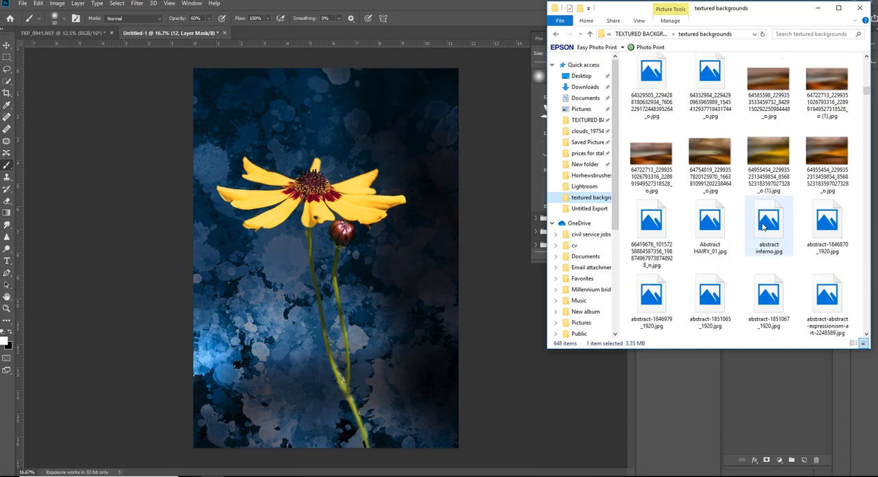
scroll(764, 227, down, 2)
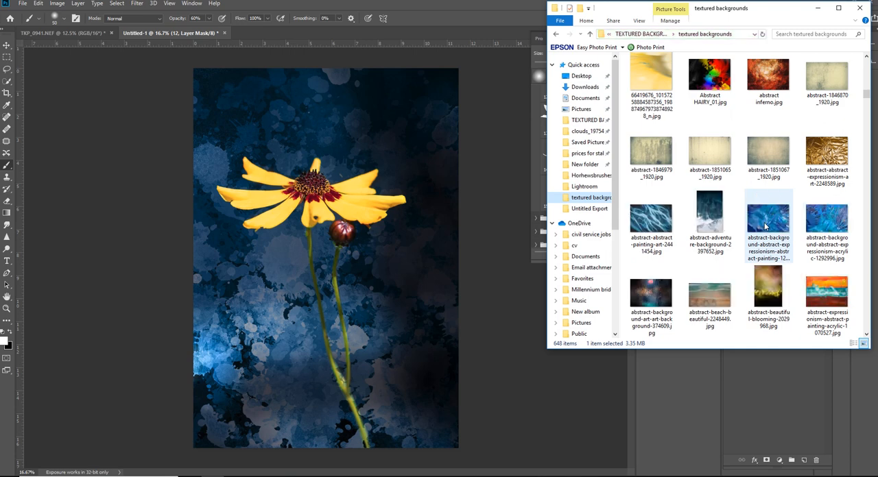
drag(768, 153, 325, 321)
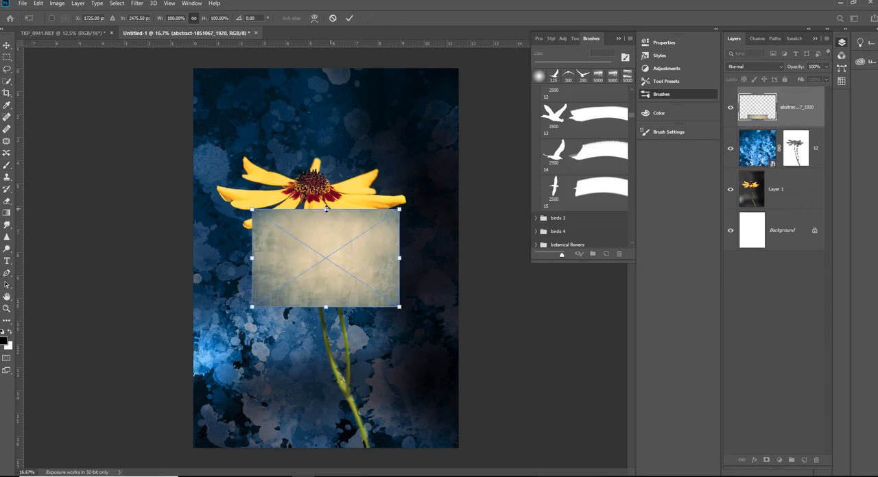
- Enlarge the placed beige texture proportionally to about 388% so it covers the whole canvas, and commit the placement
drag(326, 209, 323, 68)
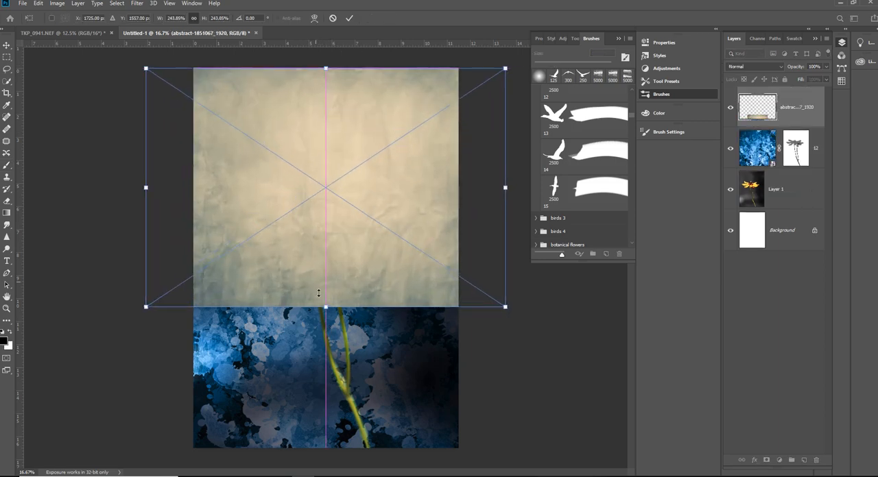
drag(325, 308, 329, 448)
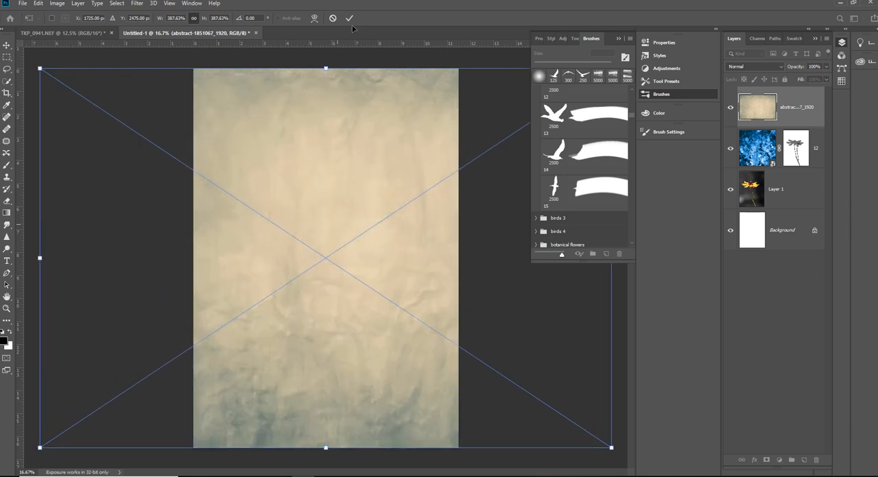
key(b)
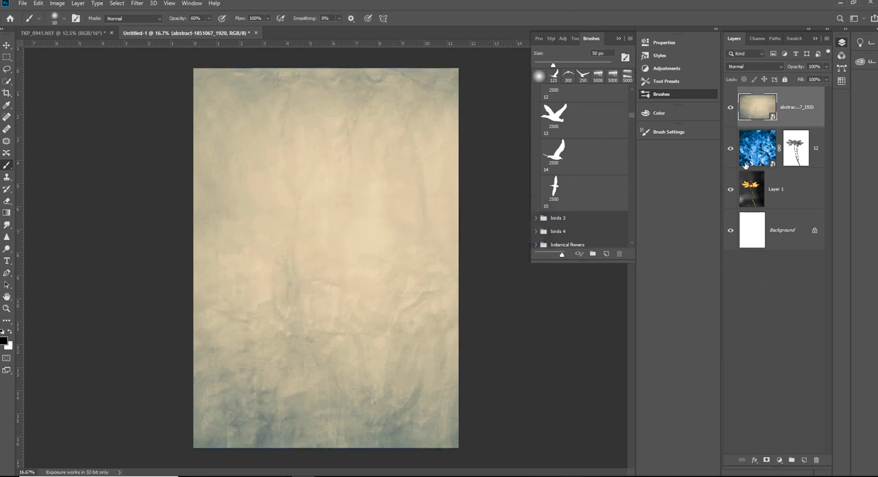
- Try darkening and lightening blend modes on the beige texture layer, from Darken and Linear Burn through Linear Dodge (Add) and Lighter Color
click(758, 67)
click(757, 65)
scroll(757, 64, down, 1)
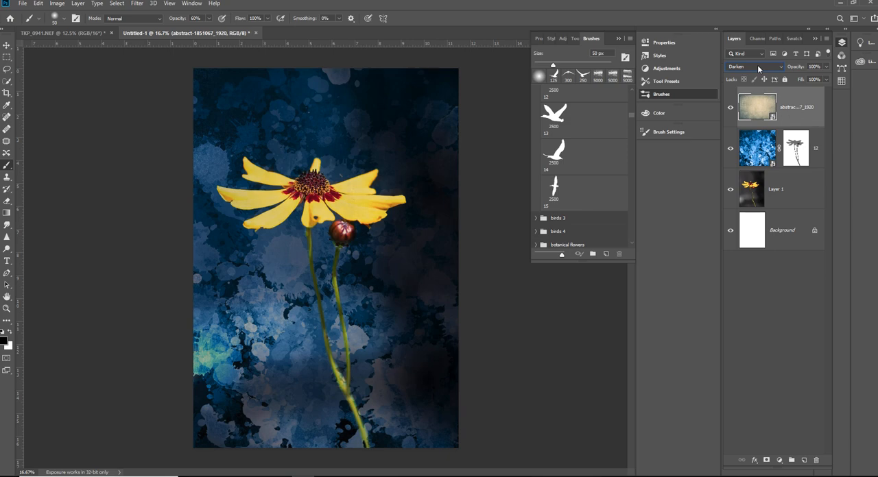
scroll(757, 65, down, 1)
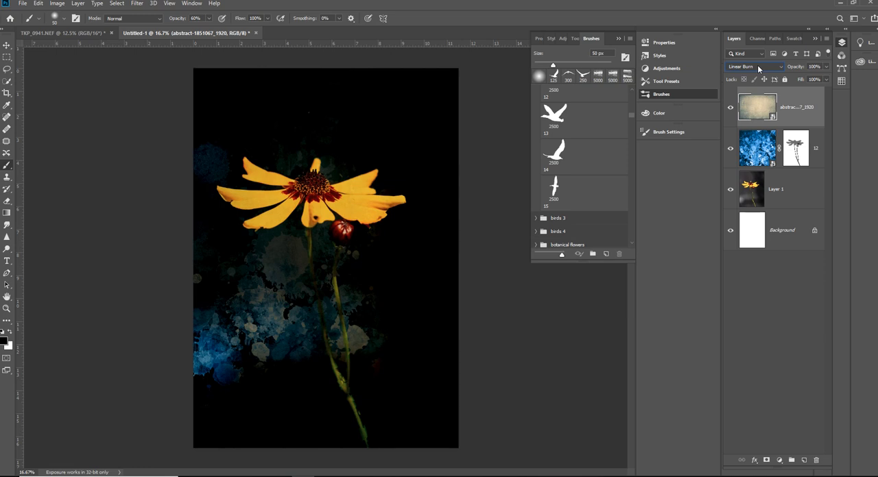
scroll(757, 65, down, 1)
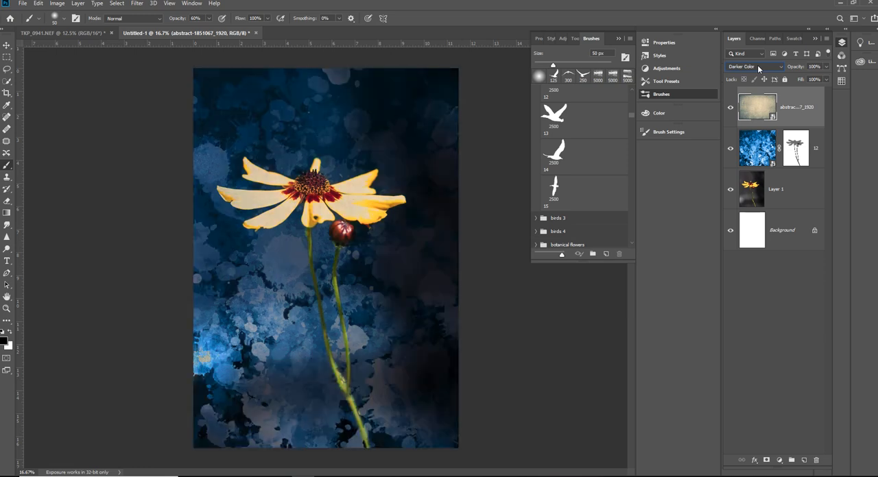
scroll(757, 64, down, 1)
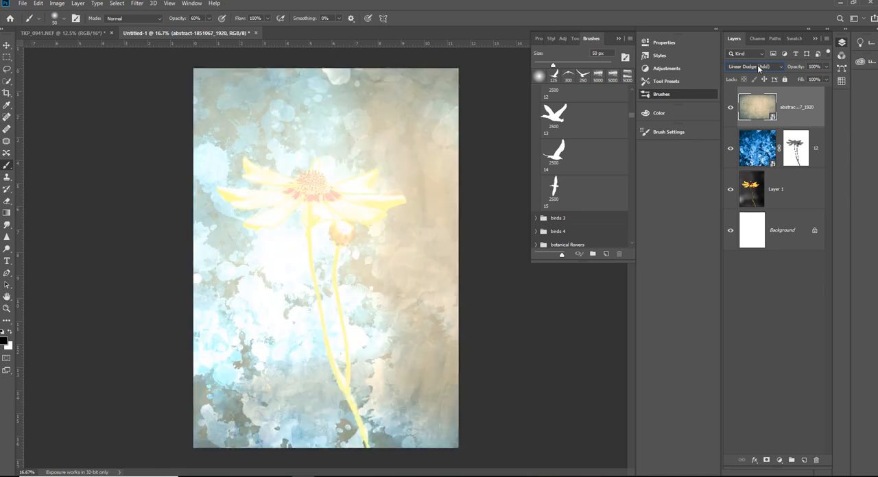
scroll(757, 64, down, 1)
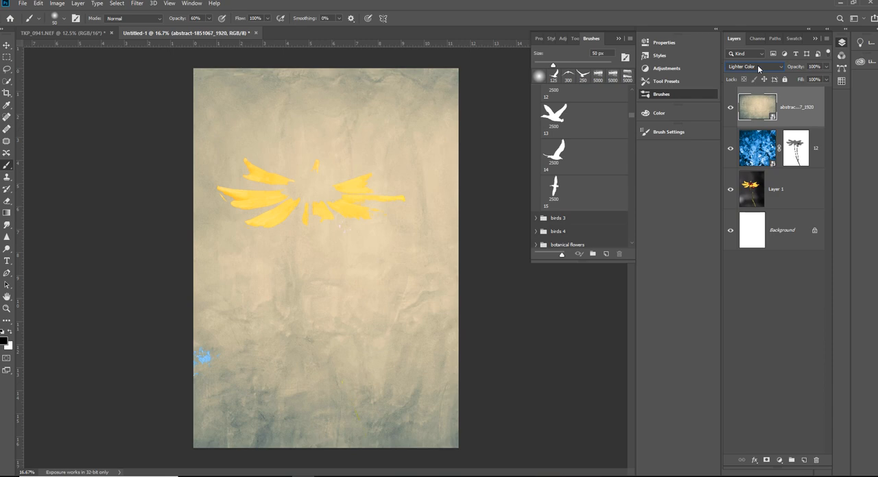
- Try blend modes from Overlay through Hard Mix and Difference on the beige texture layer, and delete the layer
scroll(757, 65, down, 1)
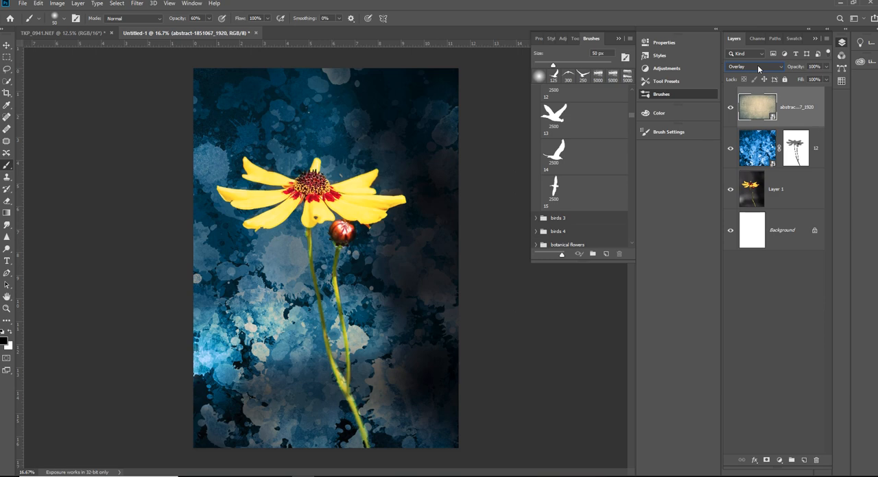
scroll(757, 64, down, 1)
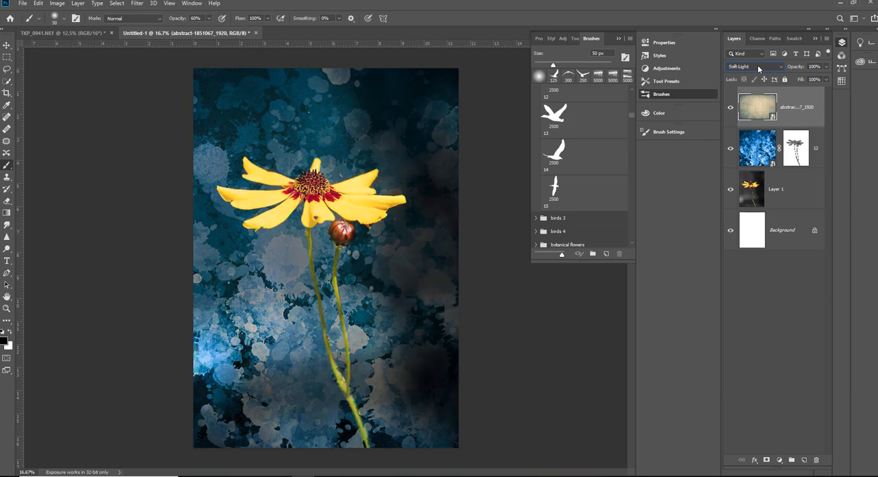
scroll(757, 64, down, 1)
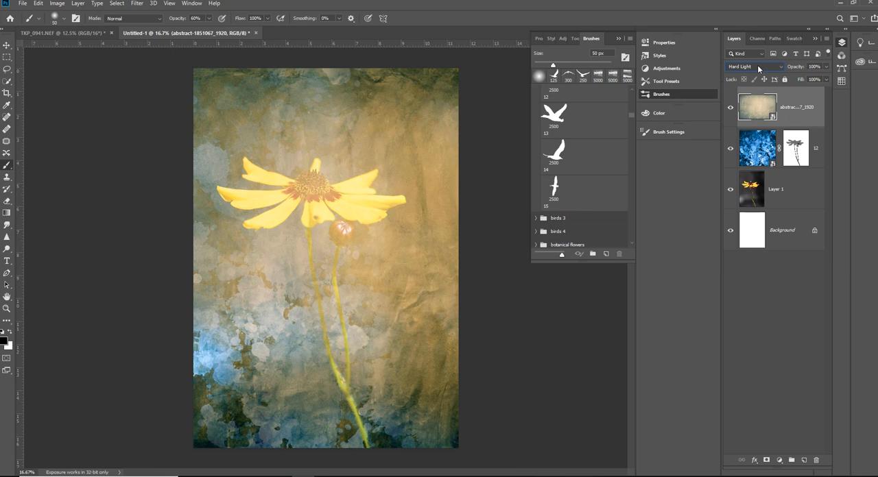
scroll(757, 64, down, 1)
scroll(756, 73, down, 1)
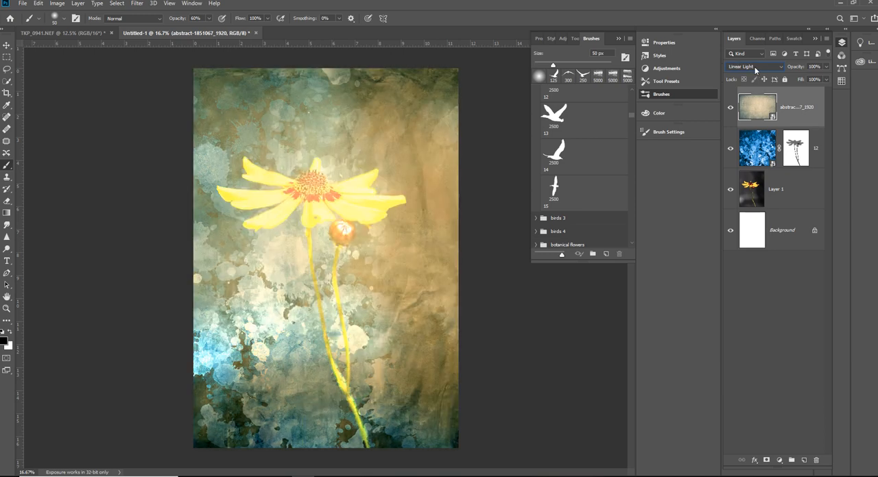
scroll(756, 69, down, 1)
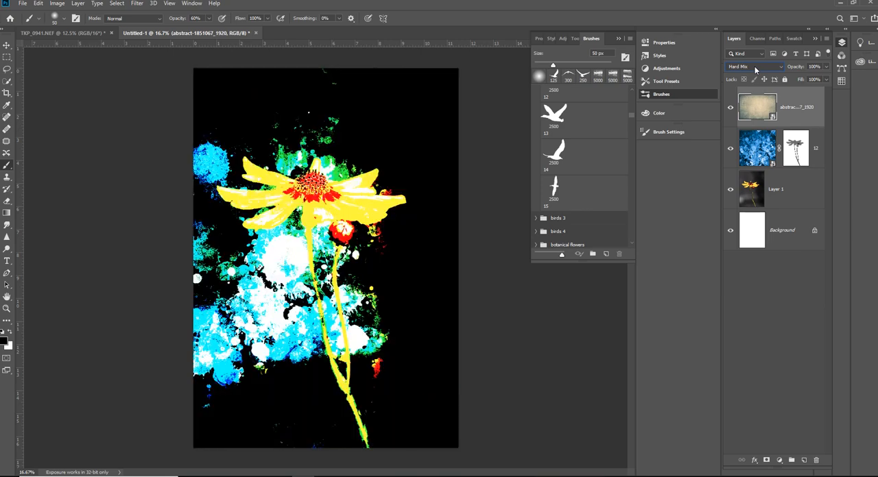
scroll(756, 69, up, 1)
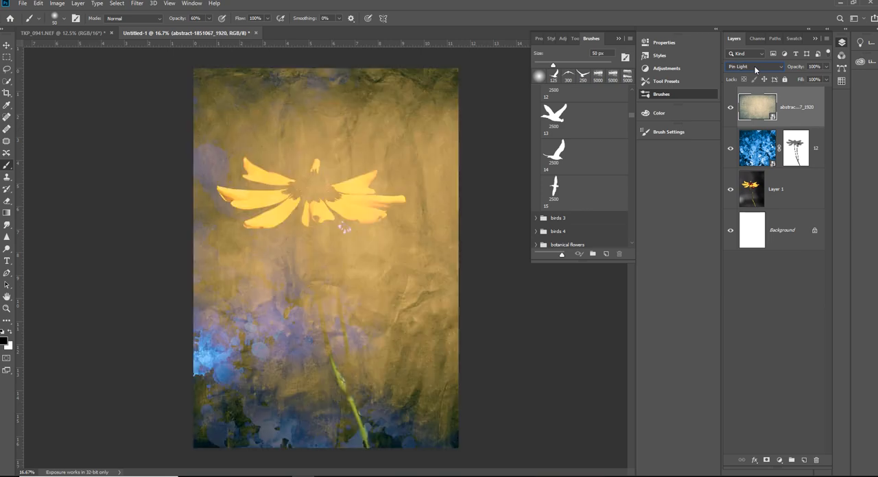
scroll(756, 69, down, 1)
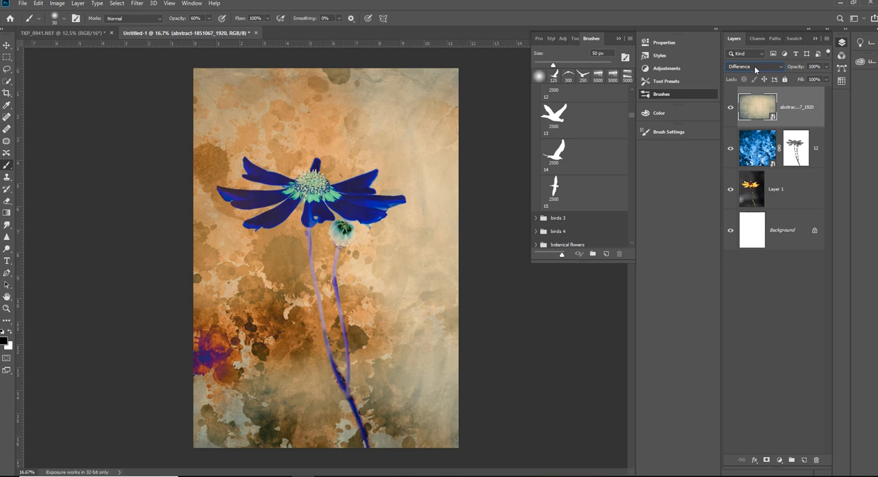
scroll(756, 69, down, 1)
drag(759, 104, 815, 460)
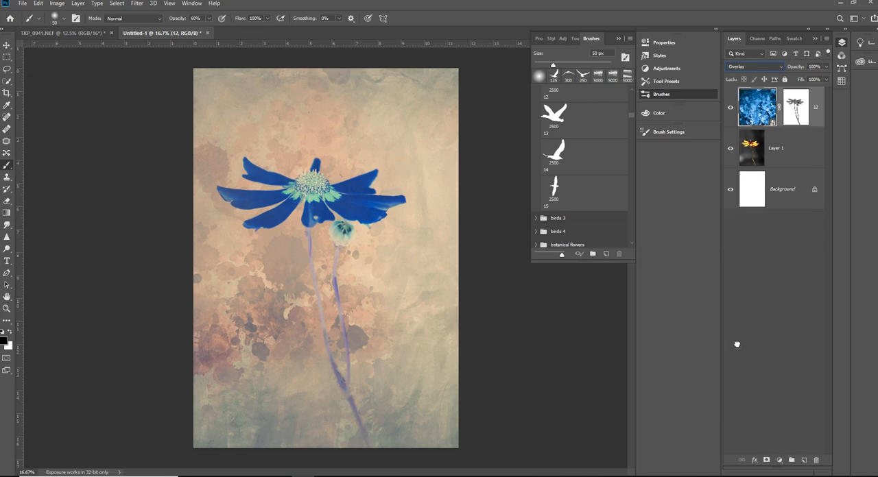
- Switch to File Explorer's textured backgrounds folder and place the turquoise background-1774911_1920.jpg into the flower document
click(212, 476)
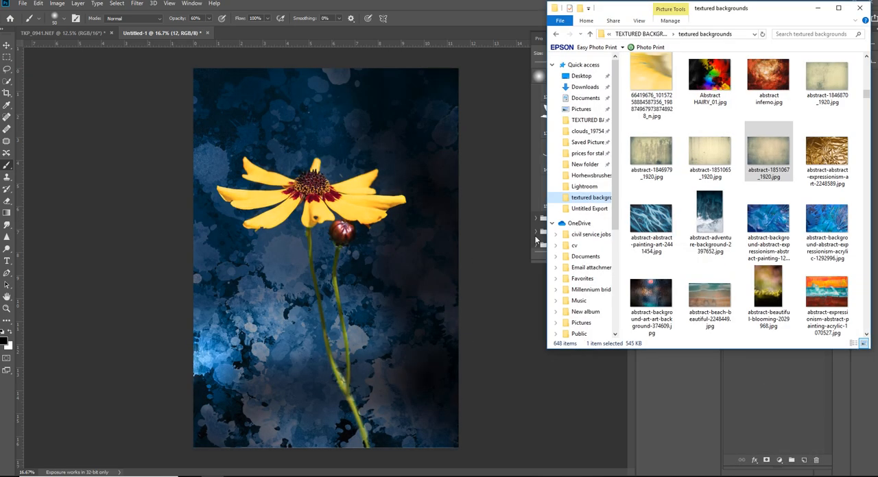
scroll(706, 236, down, 2)
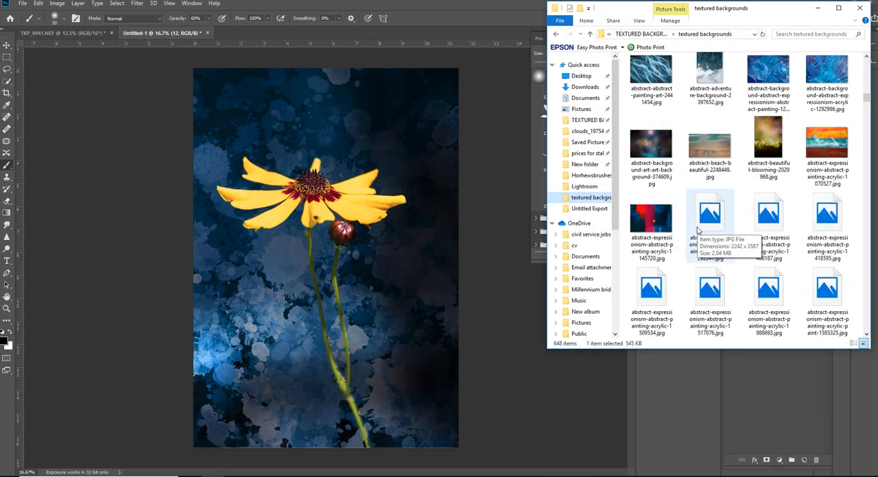
scroll(772, 190, down, 3)
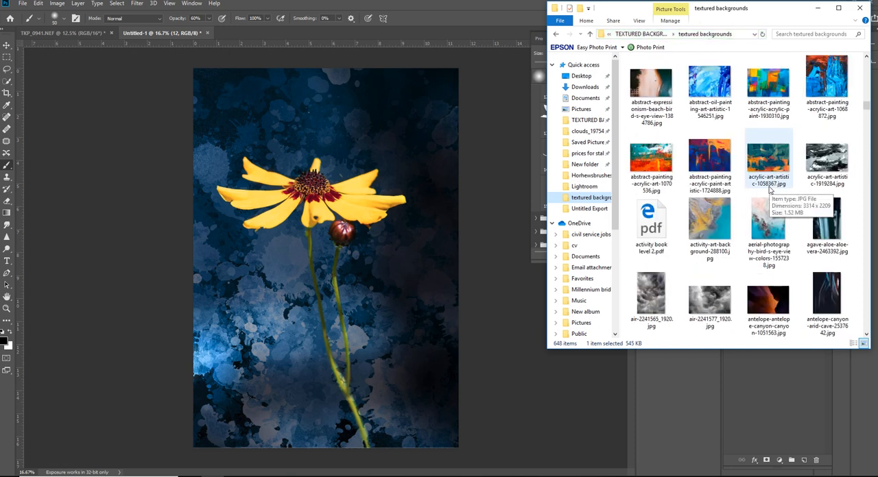
scroll(771, 190, down, 3)
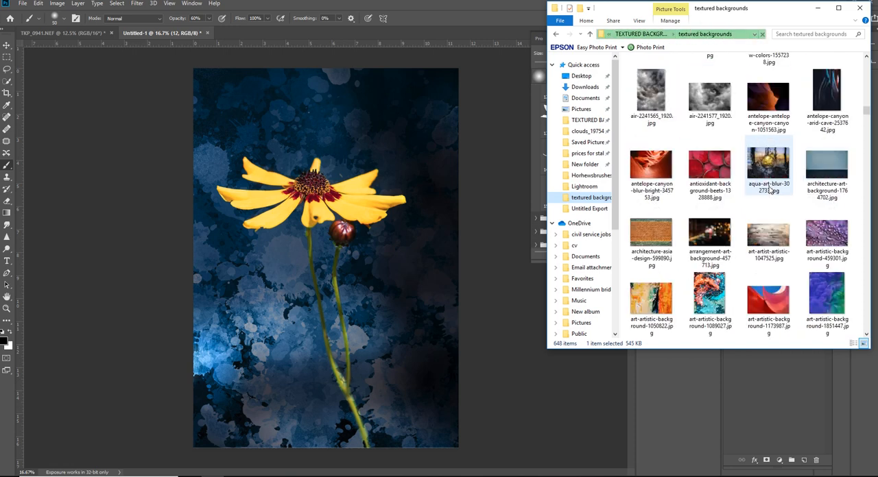
scroll(771, 189, down, 3)
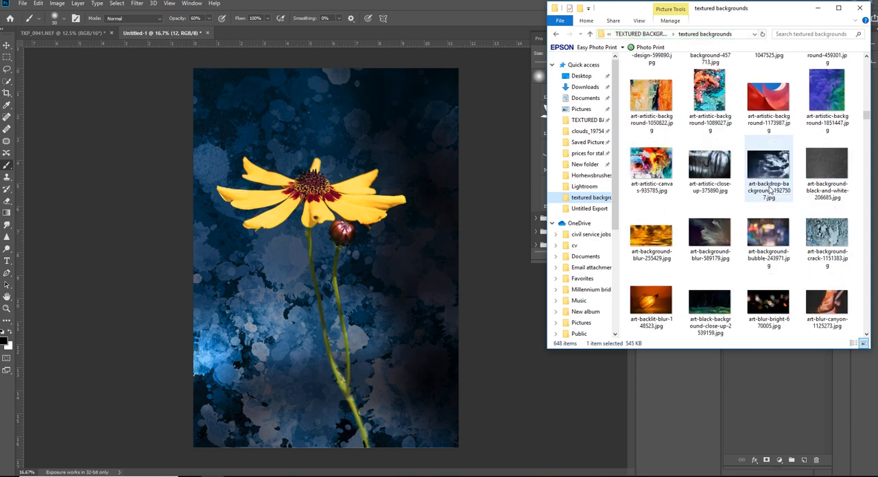
scroll(771, 190, down, 3)
scroll(771, 190, down, 6)
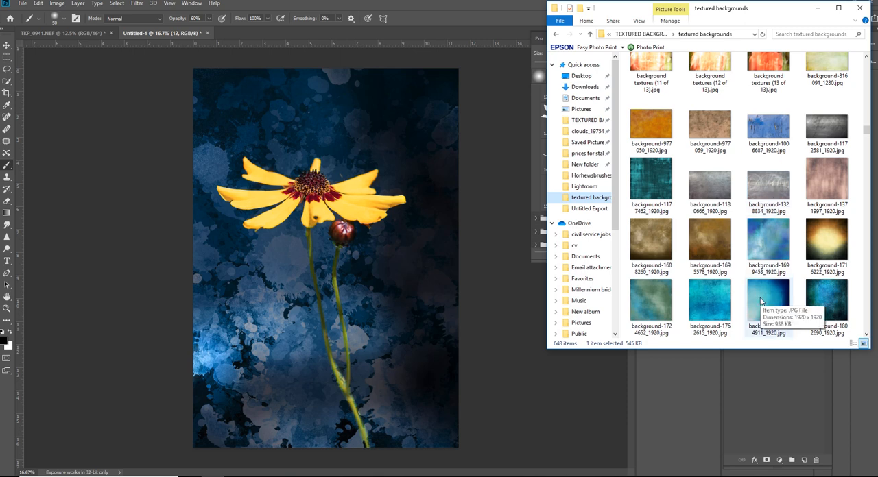
drag(760, 301, 331, 270)
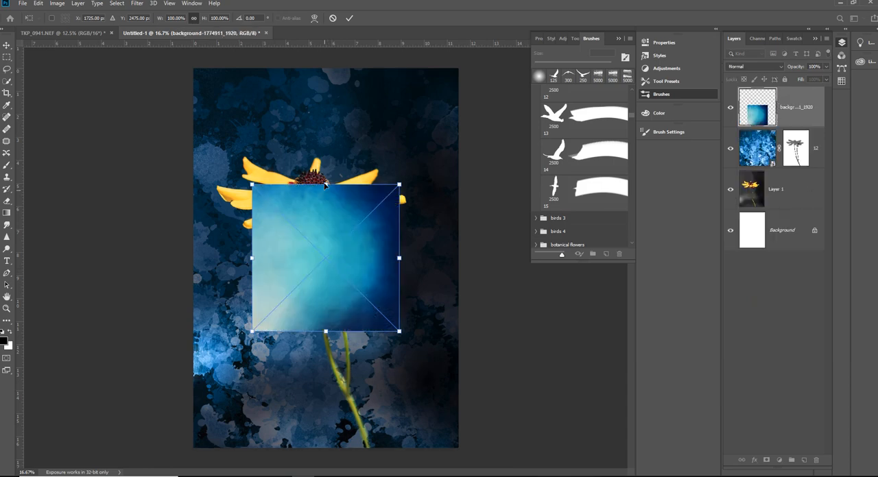
- Enlarge the placed turquoise texture proportionally to 257.81% so it covers the whole canvas, and commit the placement
drag(326, 184, 326, 68)
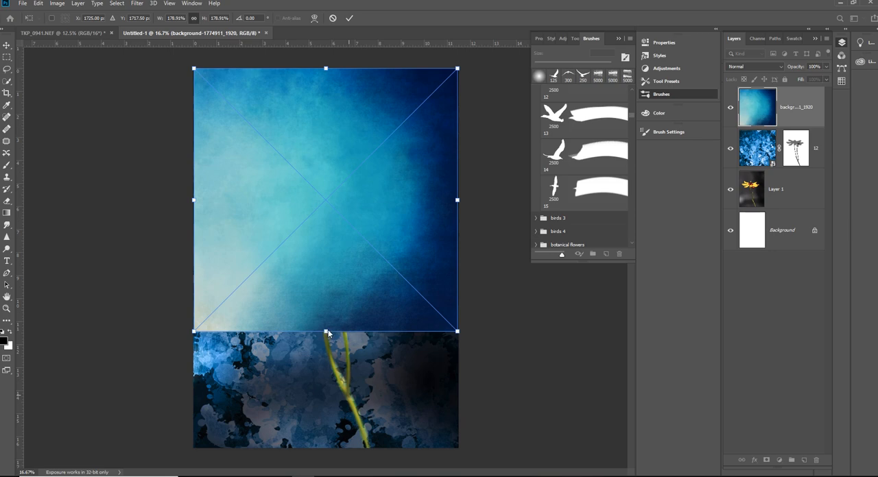
drag(327, 332, 316, 447)
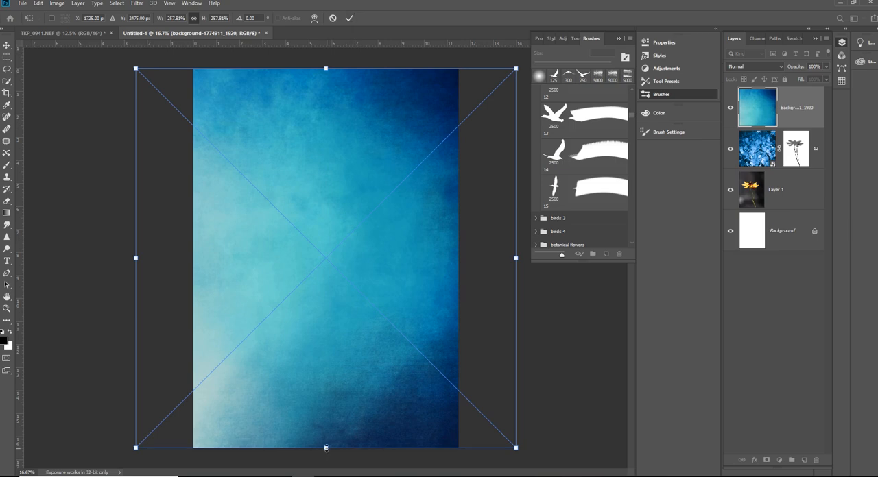
drag(327, 451, 326, 451)
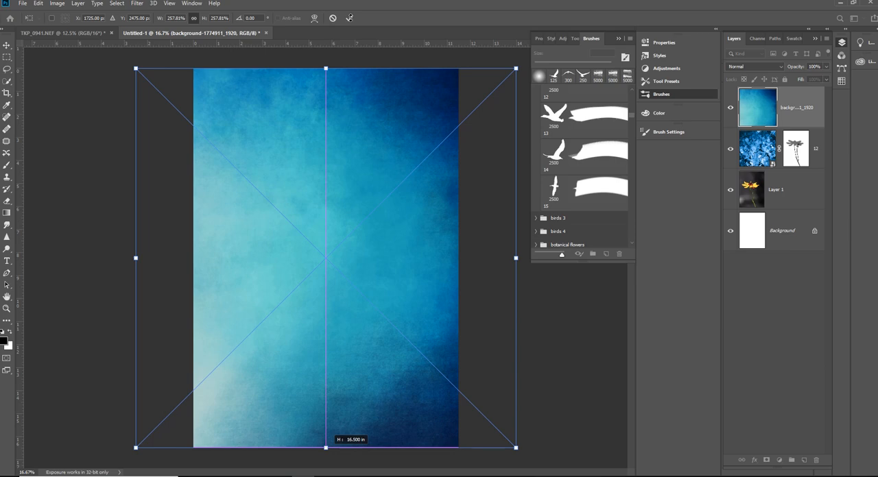
click(349, 17)
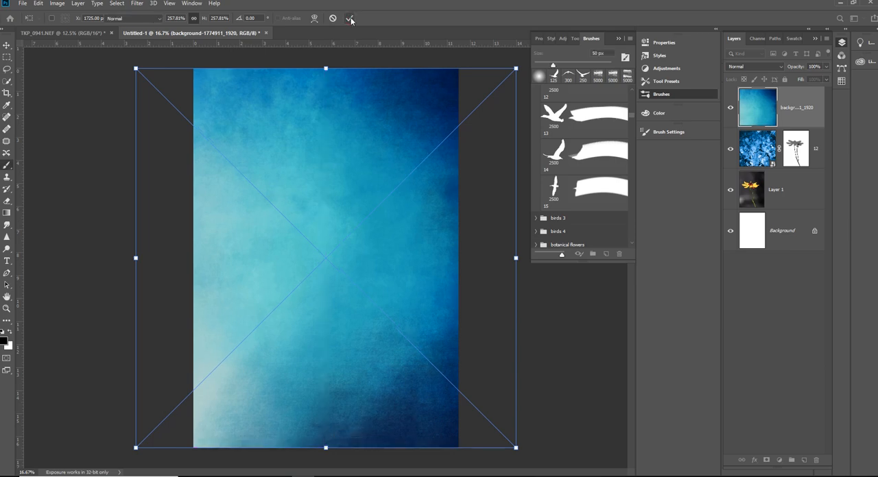
click(350, 19)
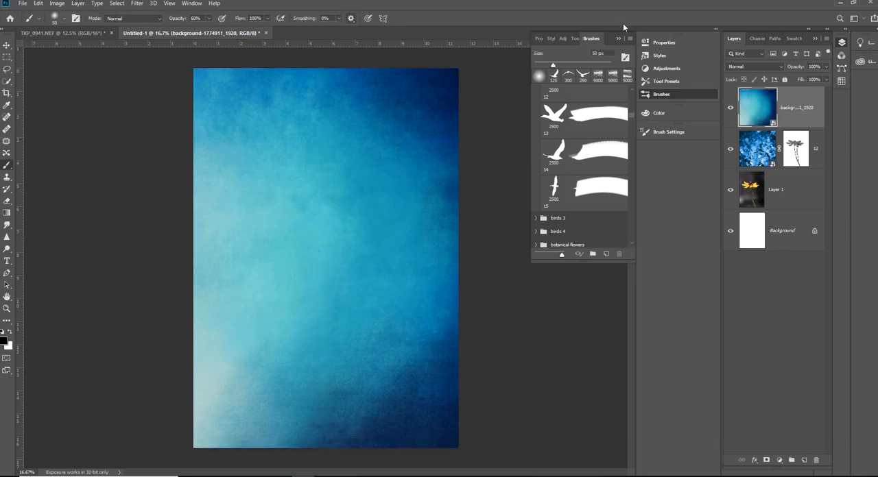
- Try darkening and lightening blend modes on the turquoise texture layer, including Linear Burn, Lighten, Linear Dodge (Add) and Lighter Color
click(747, 67)
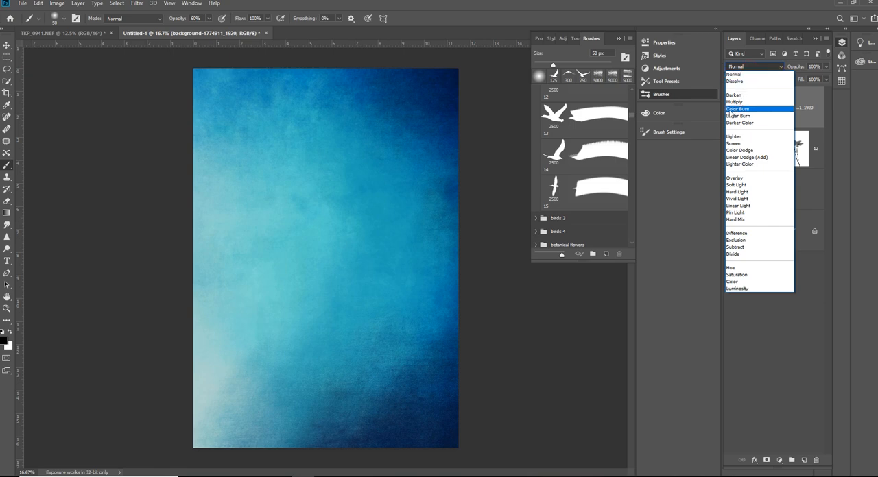
click(753, 63)
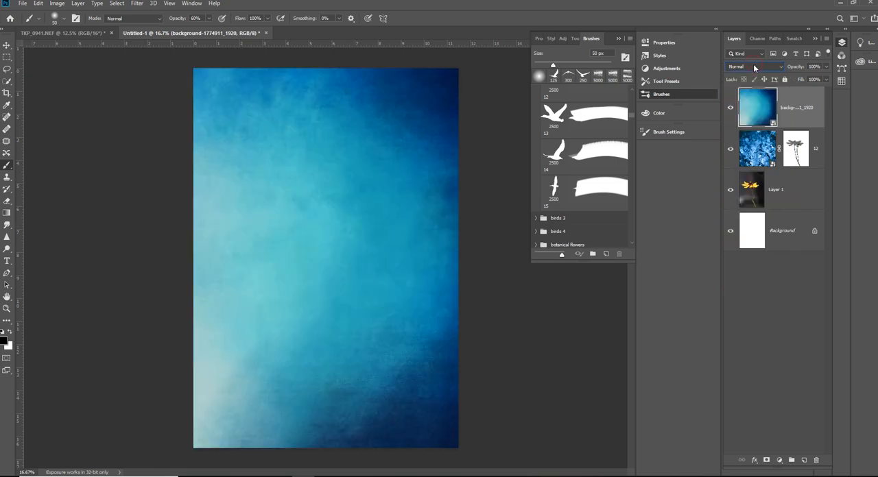
key(Down)
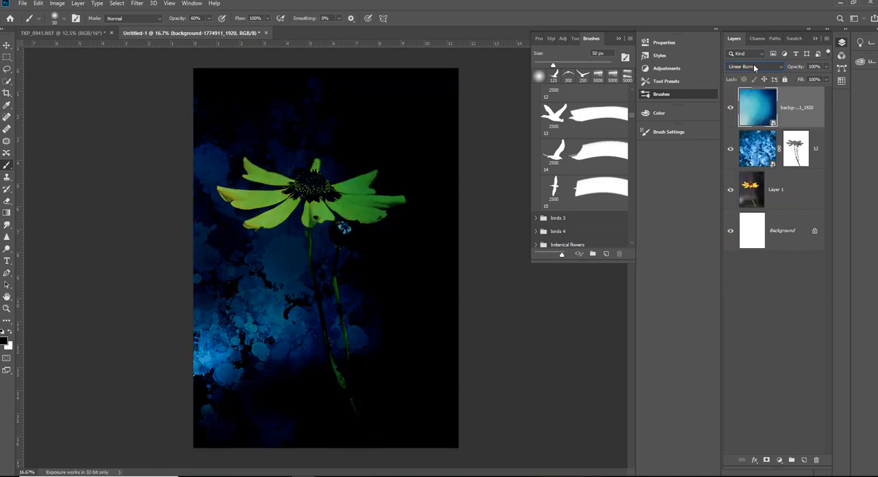
key(Down)
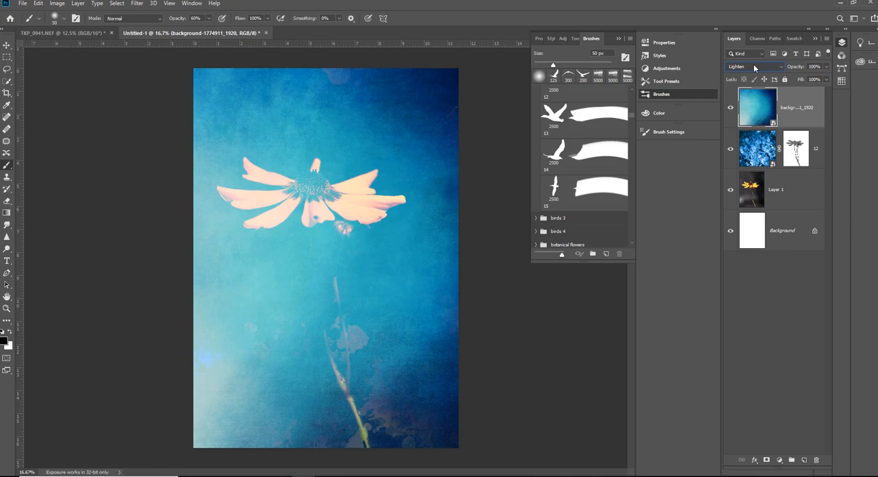
key(Down)
key(Down)
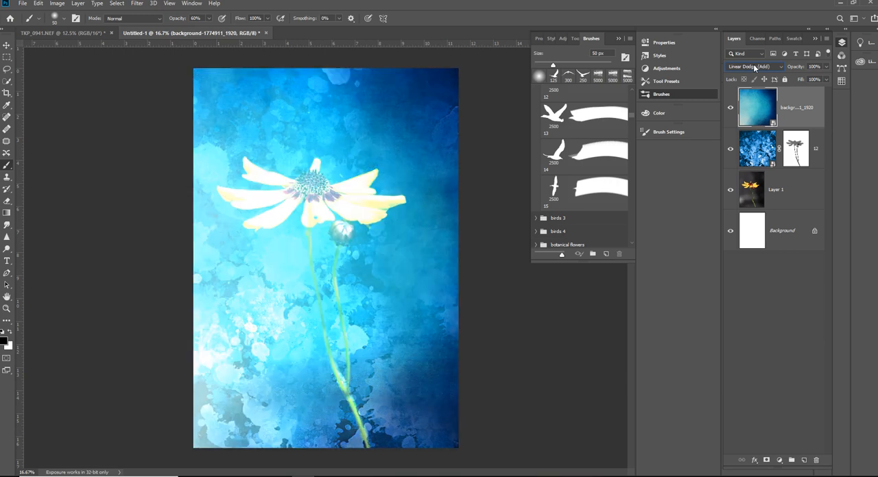
key(Down)
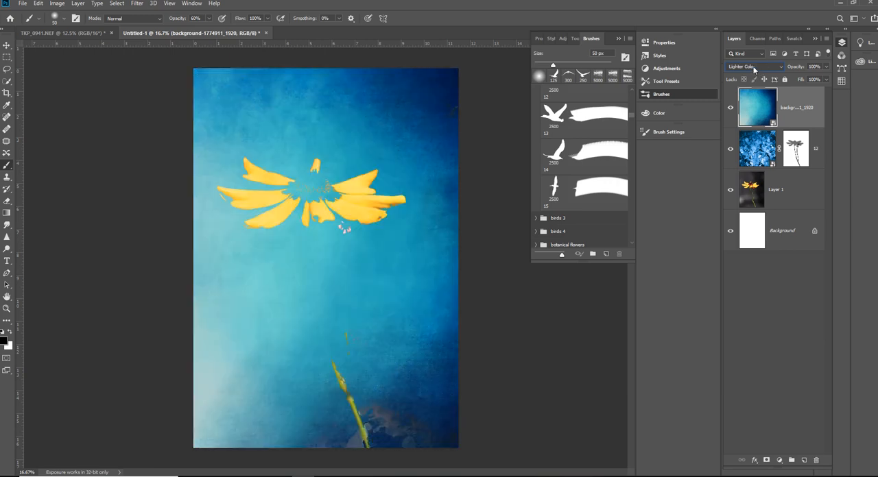
- Try the contrast blend modes from Overlay through Pin Light on the turquoise texture layer, and settle on Difference
key(Down)
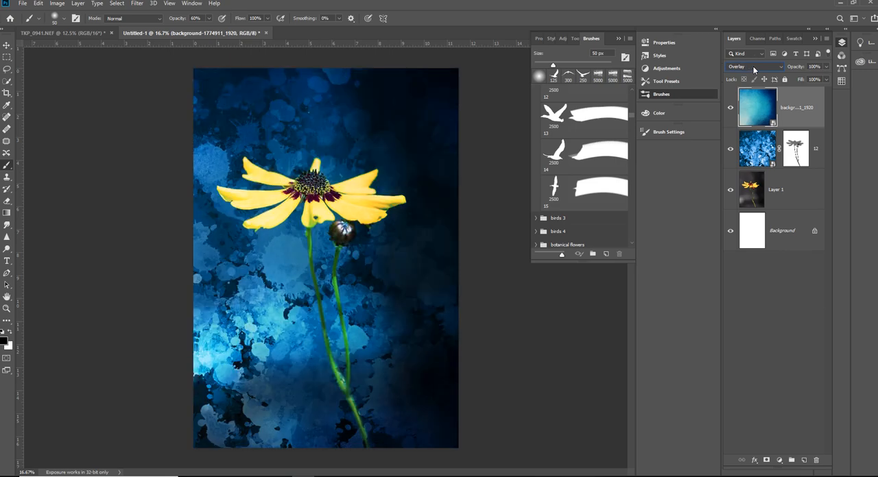
key(Down)
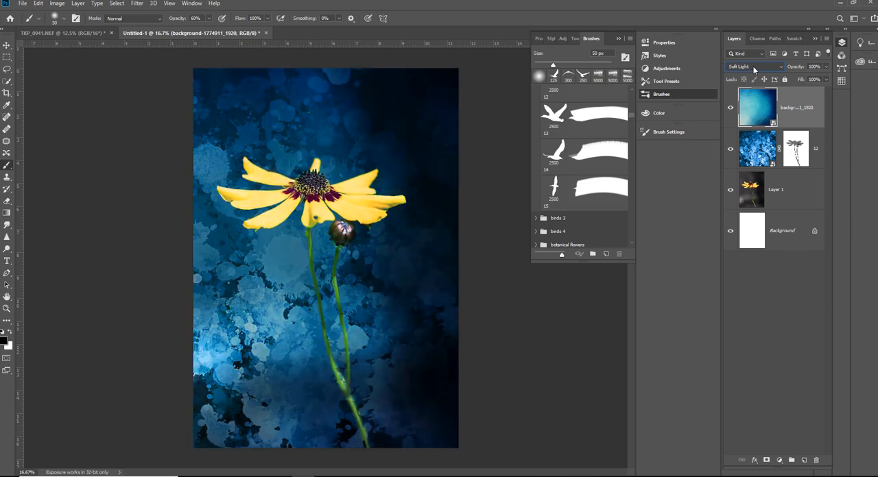
key(Down)
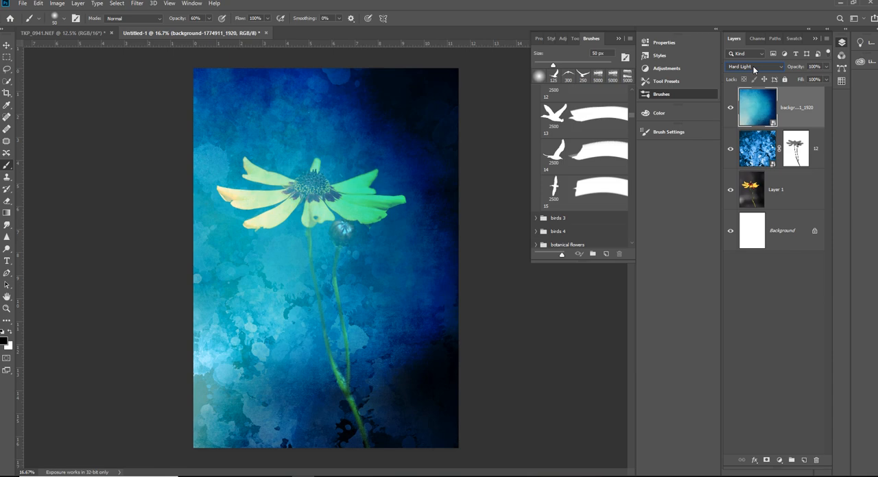
key(Down)
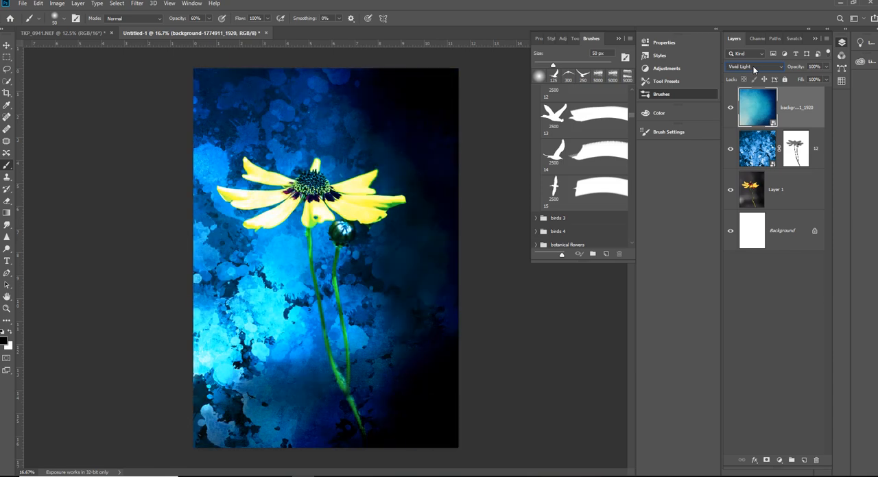
key(Down)
key(Down)
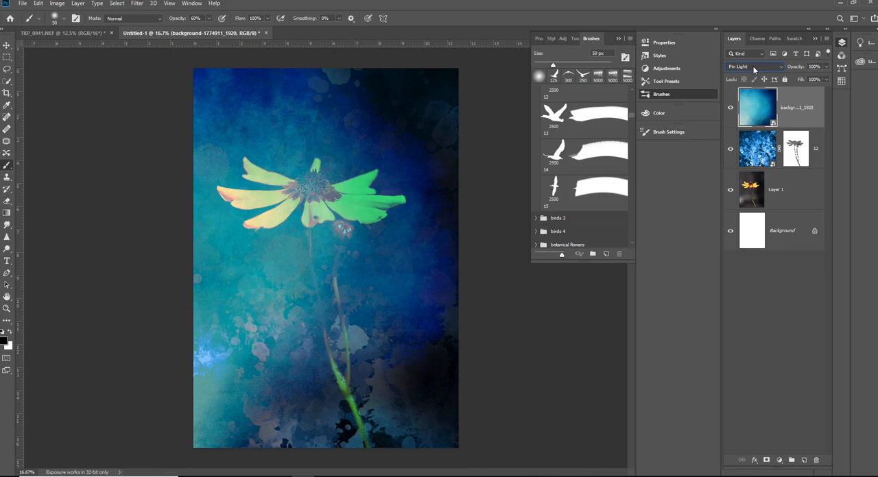
key(Down)
key(Down)
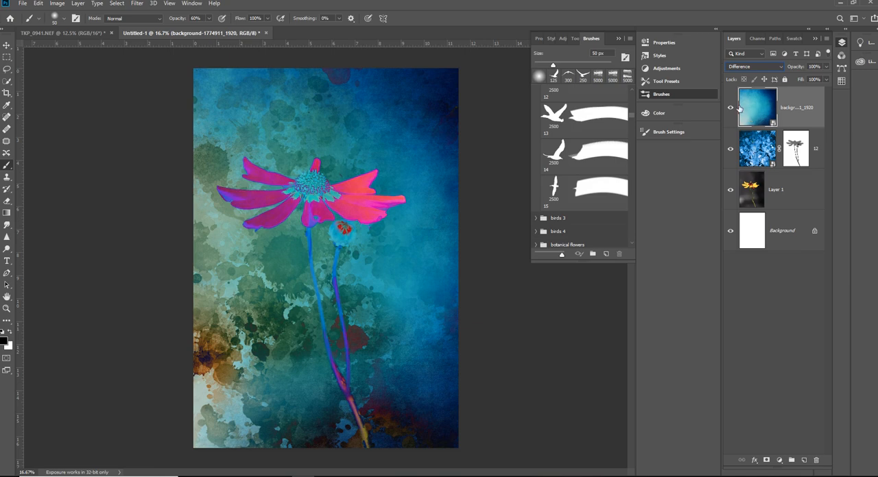
- Group the turquoise texture layer with the masked blue splatter layer, and hide the group
shift+click(762, 158)
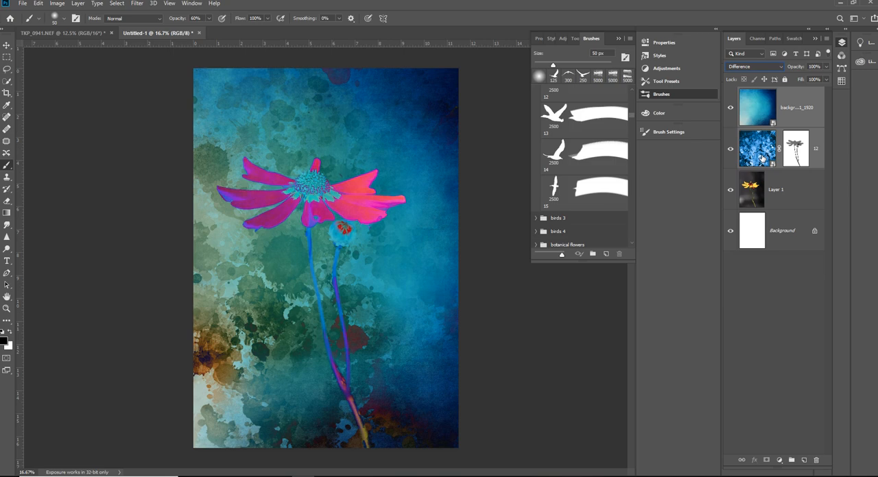
key(ctrl+g)
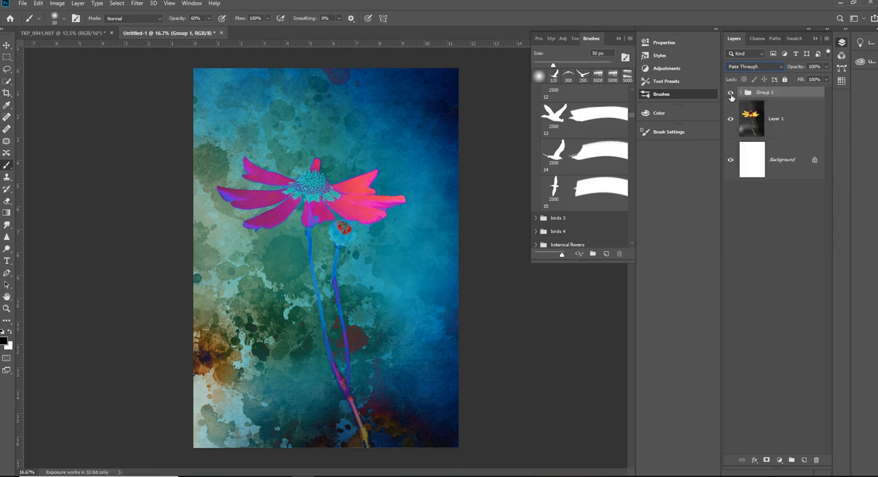
click(731, 95)
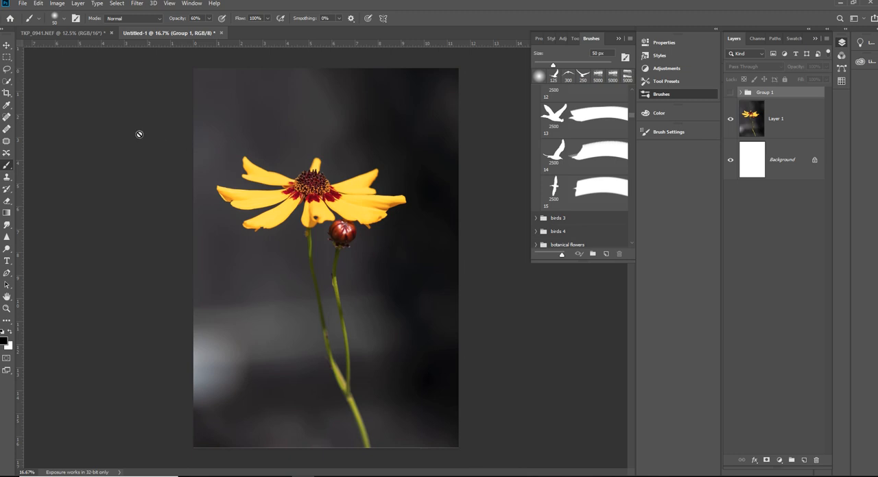
- Select the flower on Layer 1 with Select Subject, and subtract the background between the two stems using the Quick Selection tool
click(7, 83)
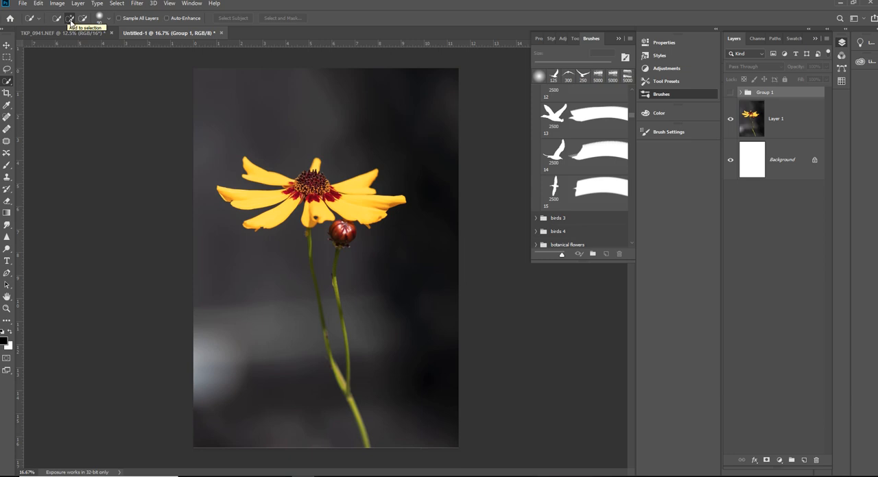
click(759, 124)
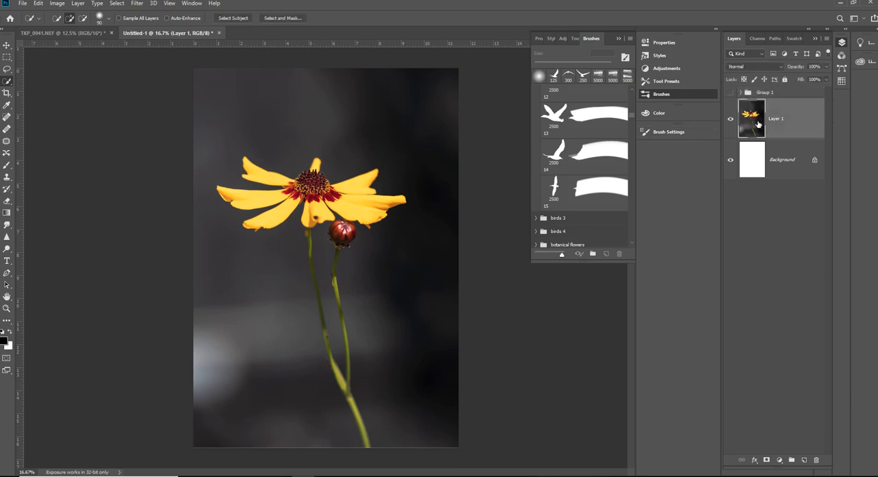
click(231, 19)
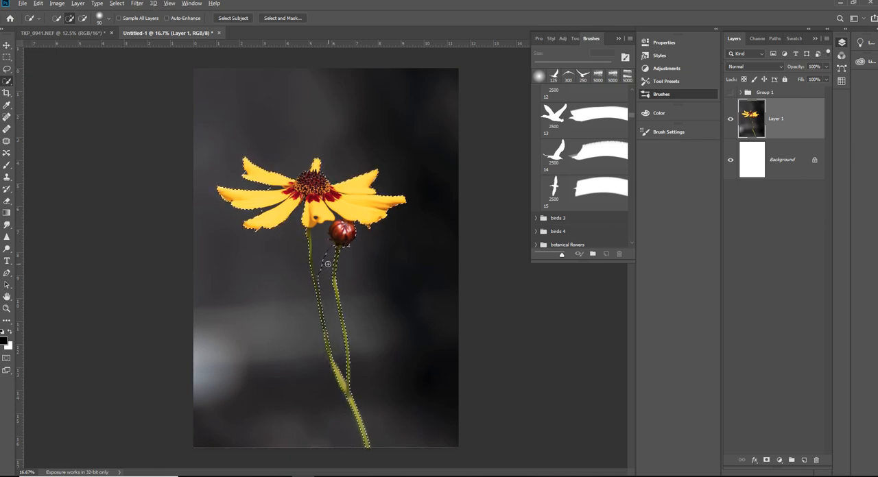
key(alt)
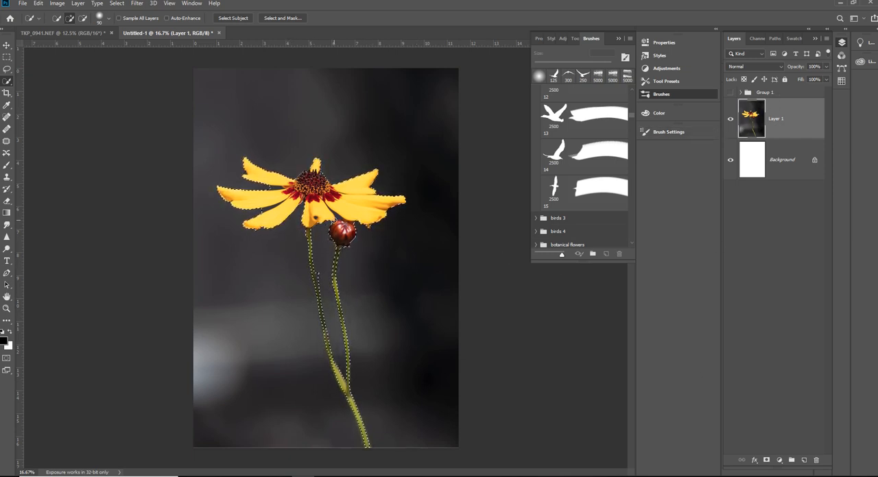
- Add a layer mask to Layer 1 from the flower selection, and move the mask onto the redisplayed texture group
click(766, 460)
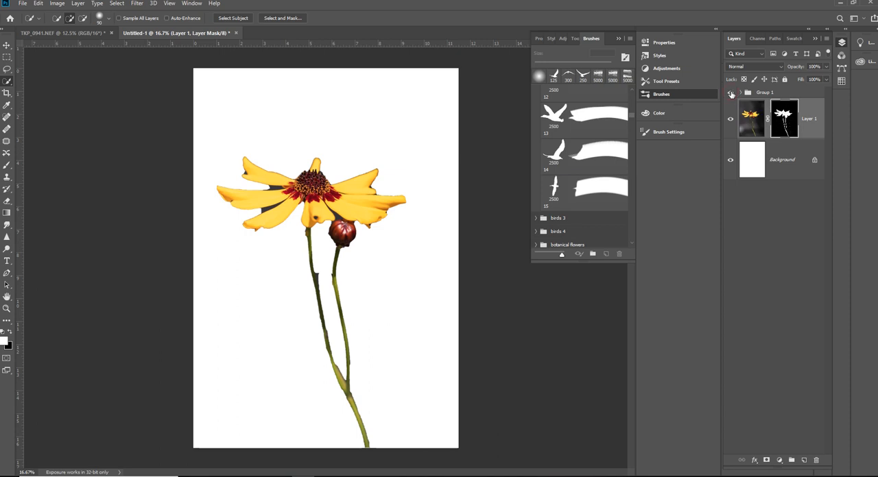
click(731, 94)
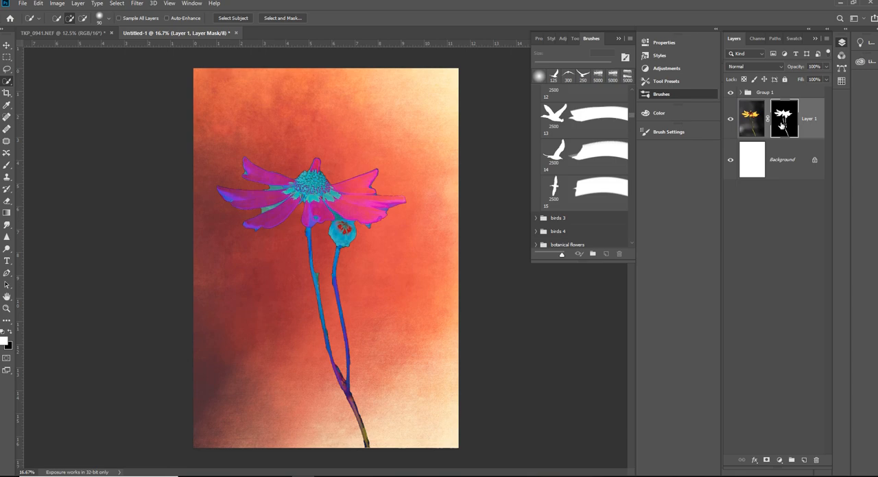
drag(782, 125, 753, 94)
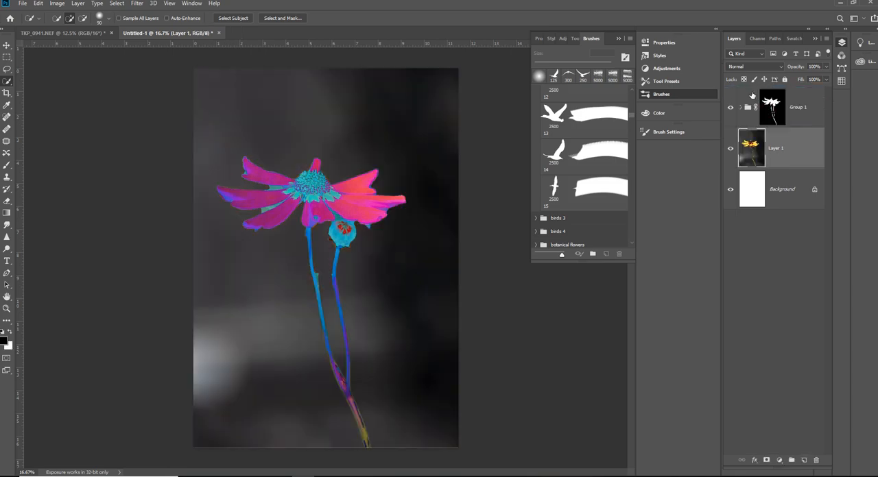
- Invert the texture group's layer mask so the textures cover the background and leave the flower clear
click(777, 110)
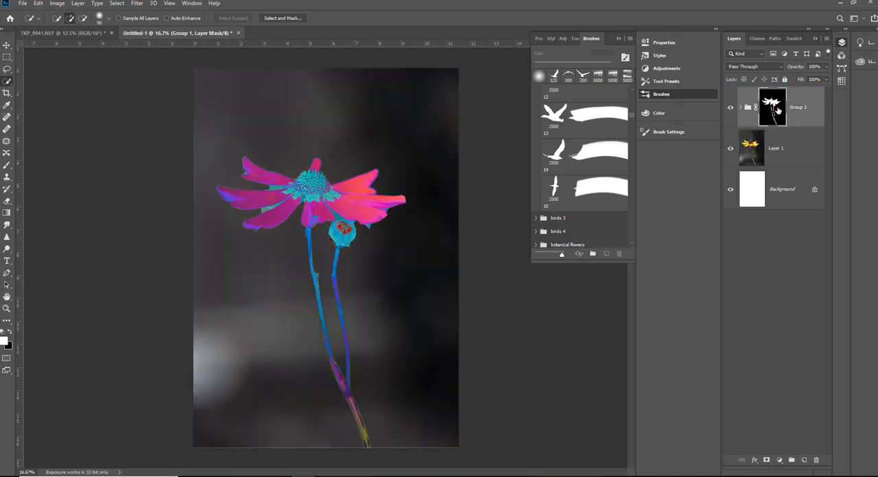
right_click(777, 110)
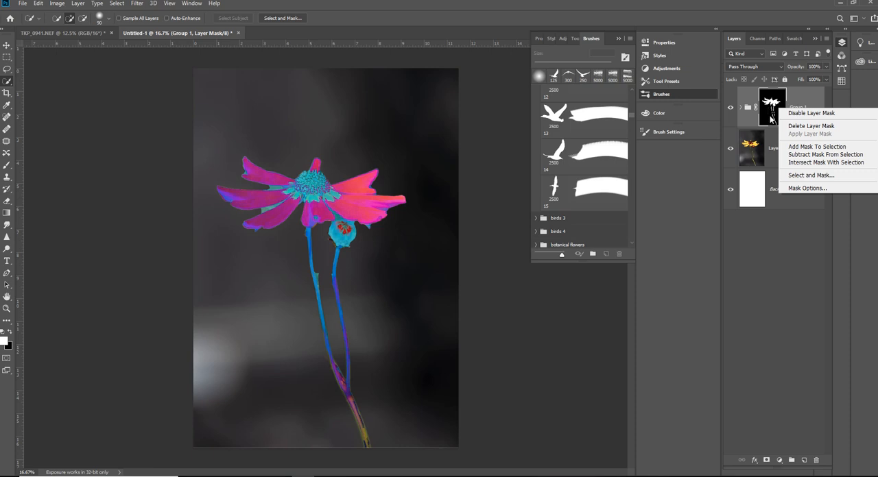
click(771, 119)
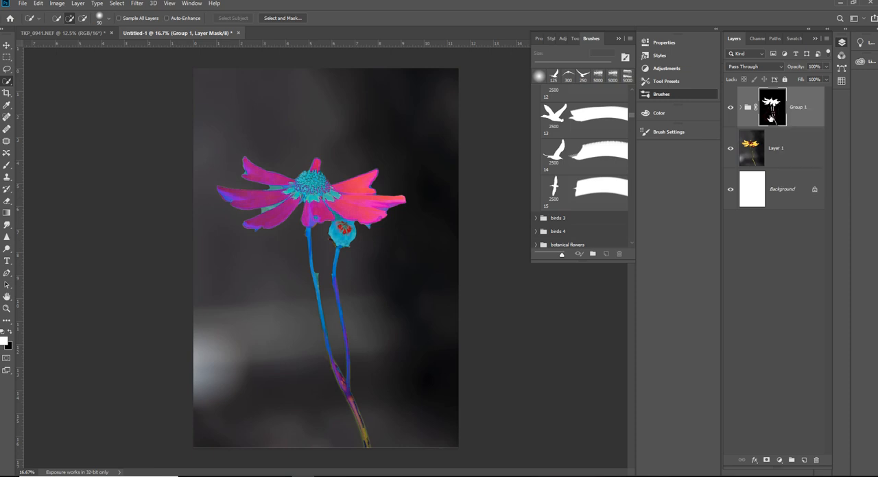
key(ctrl+i)
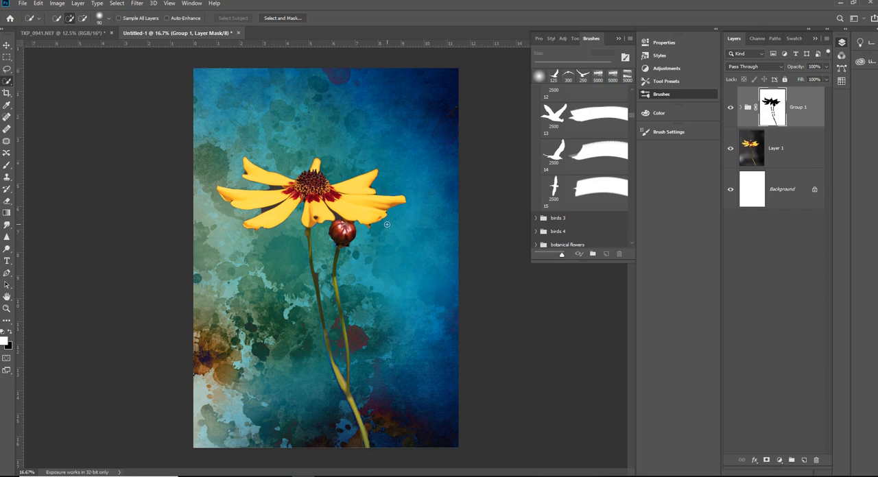
- Check the flower's edges up close and feather the texture group's layer mask by 3.4 px
key(ctrl+plus)
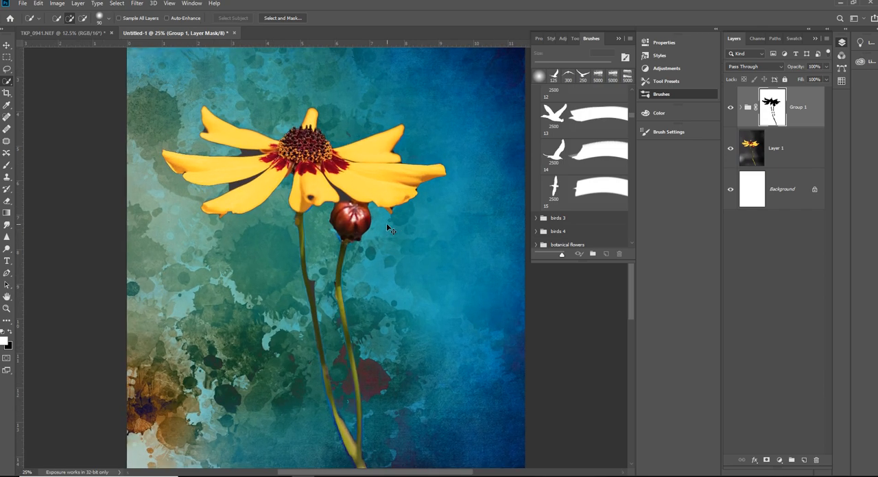
key(ctrl+plus)
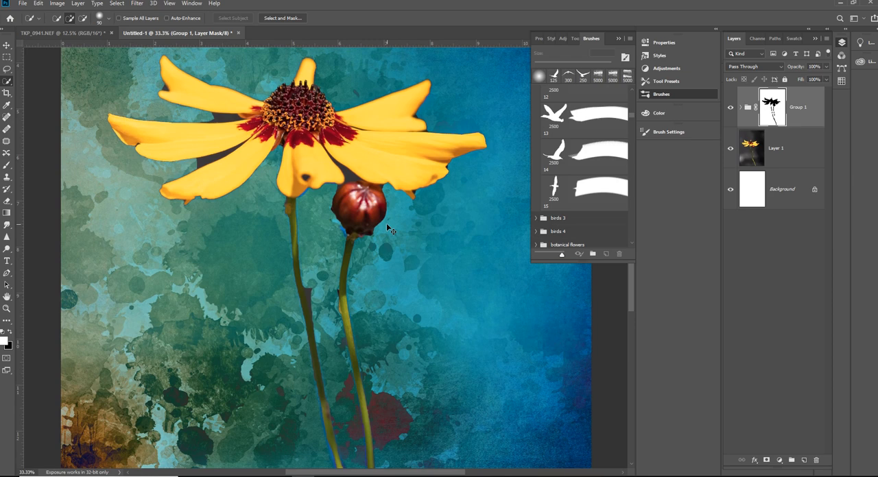
key(ctrl+minus)
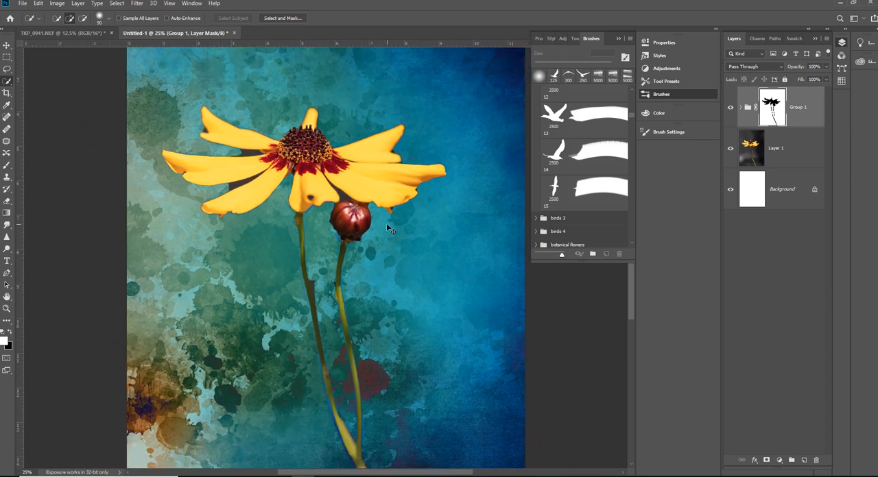
key(ctrl+minus)
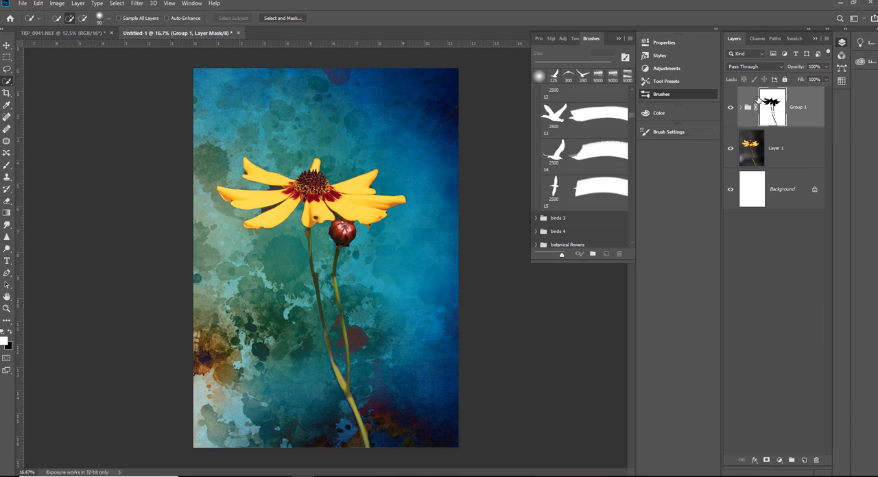
click(191, 5)
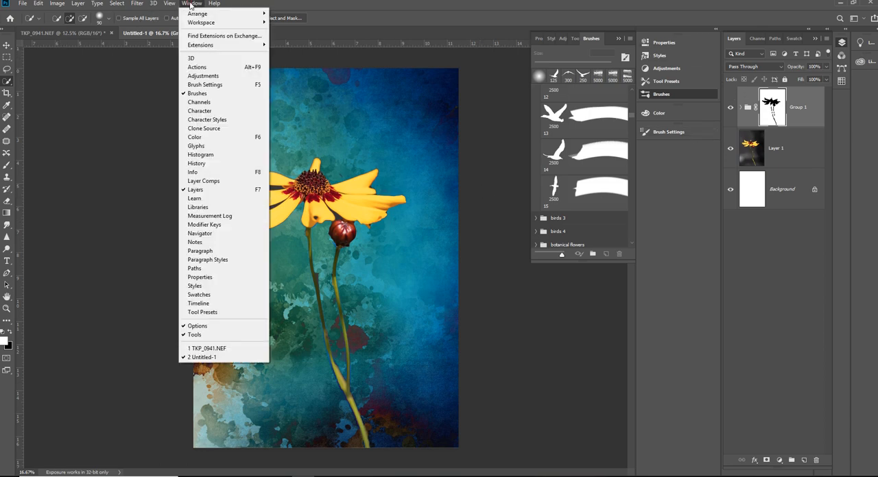
click(200, 277)
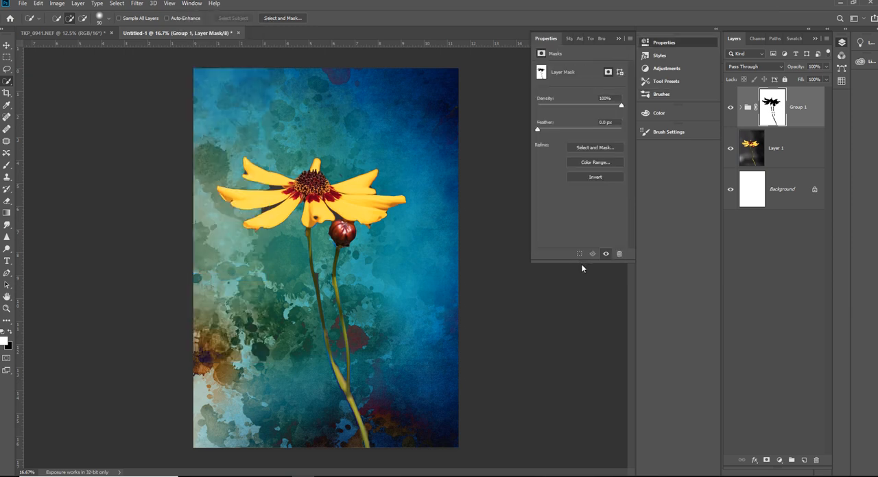
mouse_move(540, 132)
mouse_down()
mouse_move(597, 136)
mouse_move(551, 133)
mouse_up()
- Try a lower density and a larger feather on the group's mask, and restore 100% density and about 3.4 px feather
drag(596, 108, 572, 109)
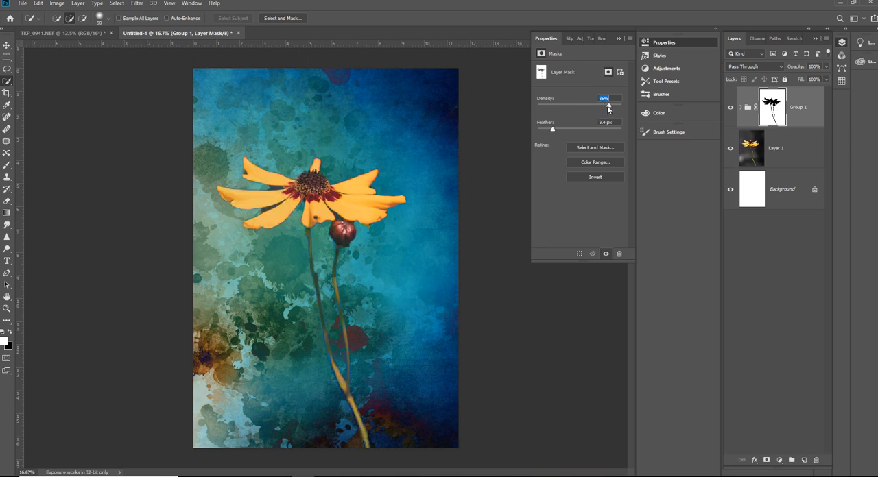
drag(609, 105, 622, 107)
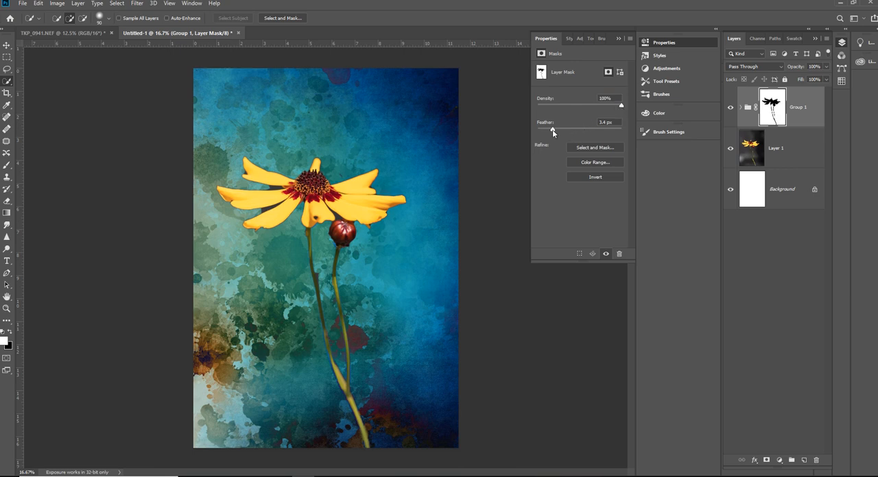
drag(553, 132, 558, 129)
drag(558, 130, 553, 130)
- Place background-1802690_1920.jpg from the textured backgrounds folder above Group 1 and scale it to about 262% to cover the canvas
click(213, 476)
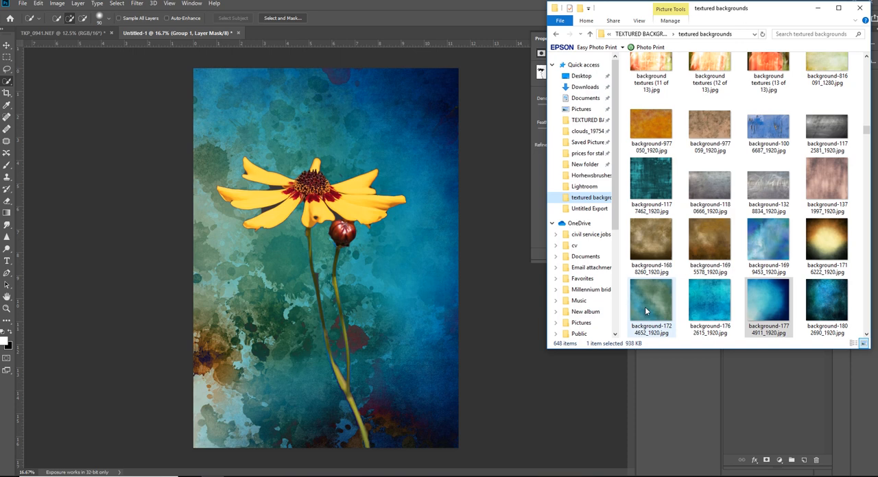
click(827, 305)
drag(828, 303, 308, 343)
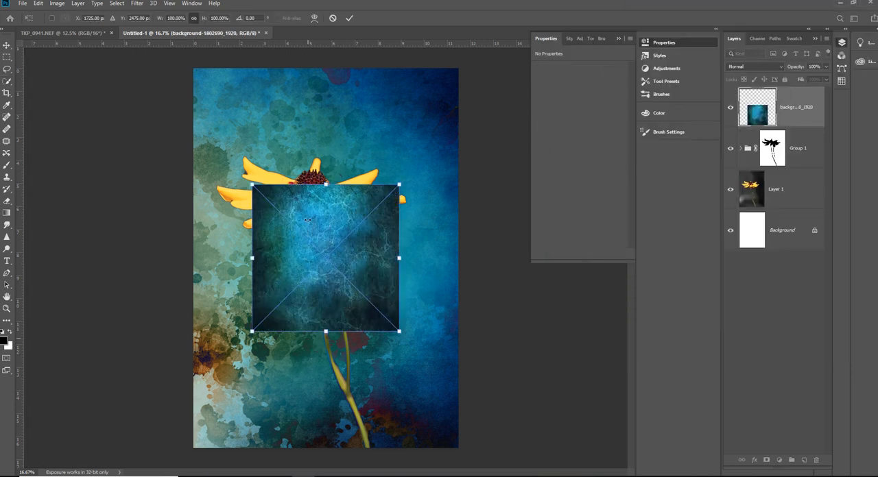
drag(326, 185, 315, 70)
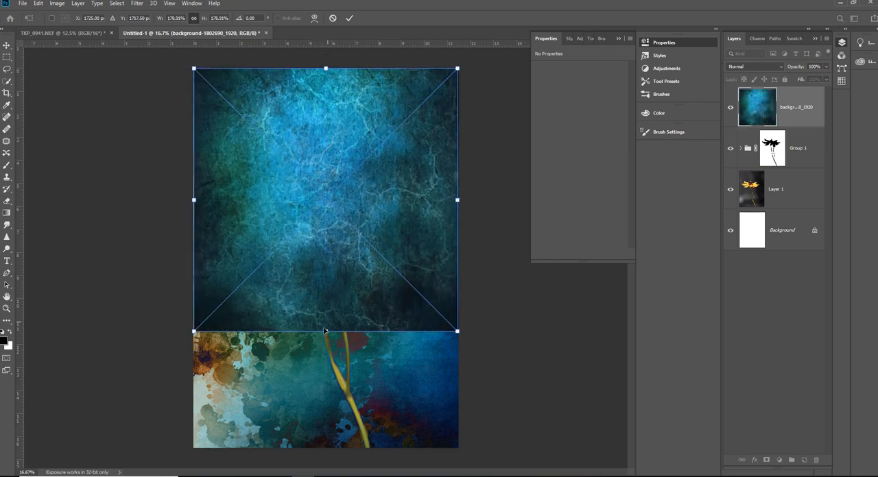
drag(326, 332, 326, 453)
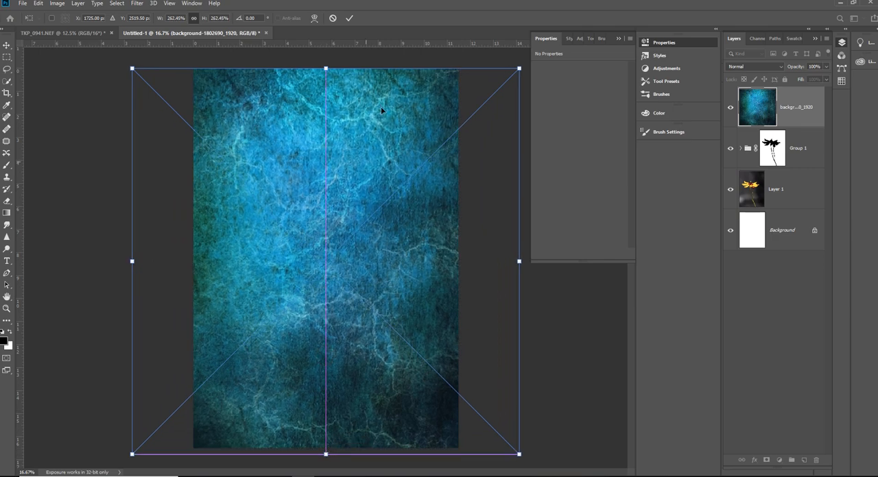
click(349, 19)
key(w)
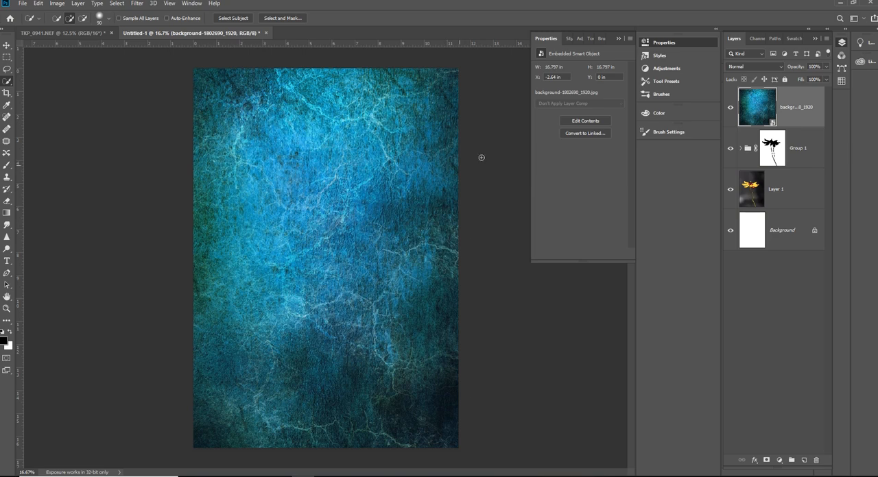
- Try successive blend modes from Multiply through Overlay on the new texture layer, and set it to Lighter Color
click(753, 67)
click(752, 67)
key(Down)
key(Down)
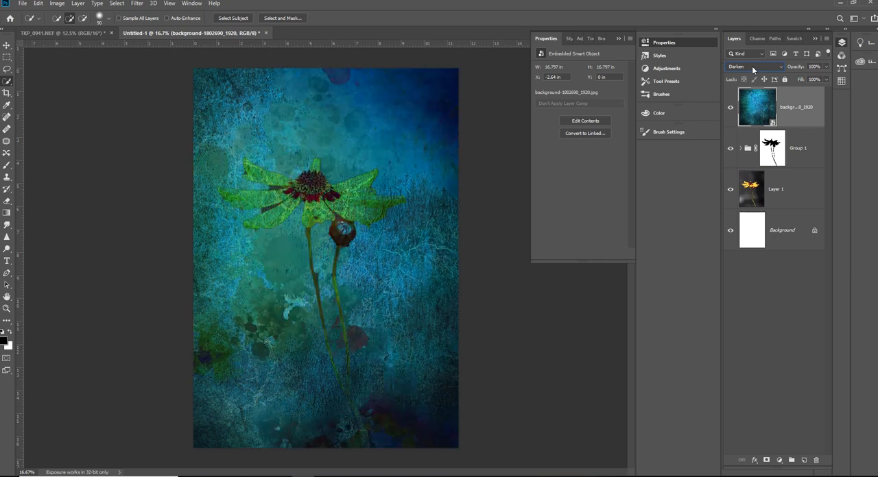
key(Down)
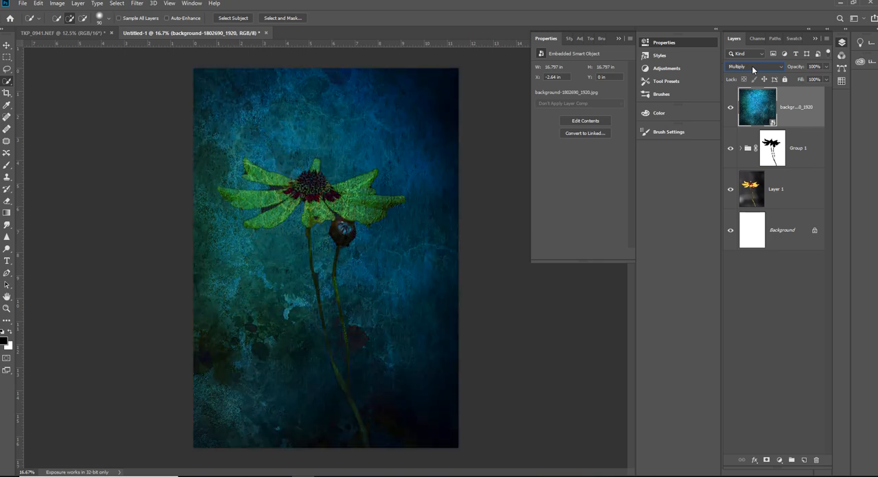
key(Down)
key(Down)
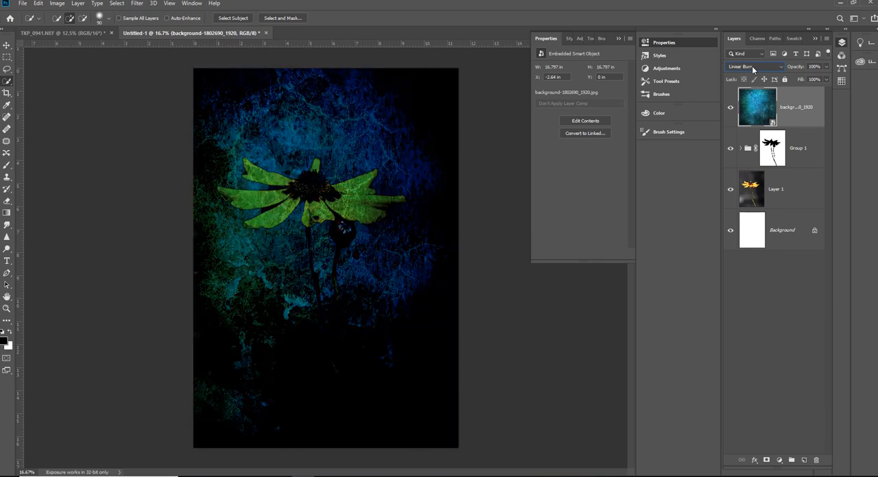
key(Down)
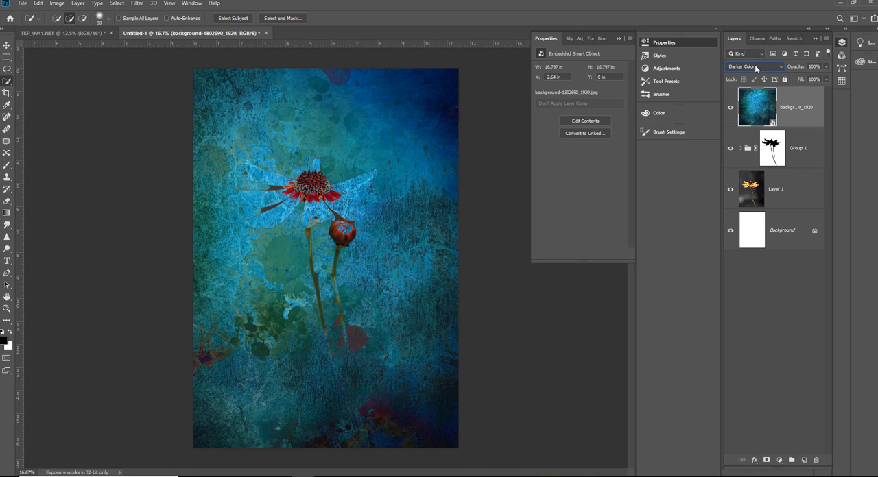
key(Down)
key(Down)
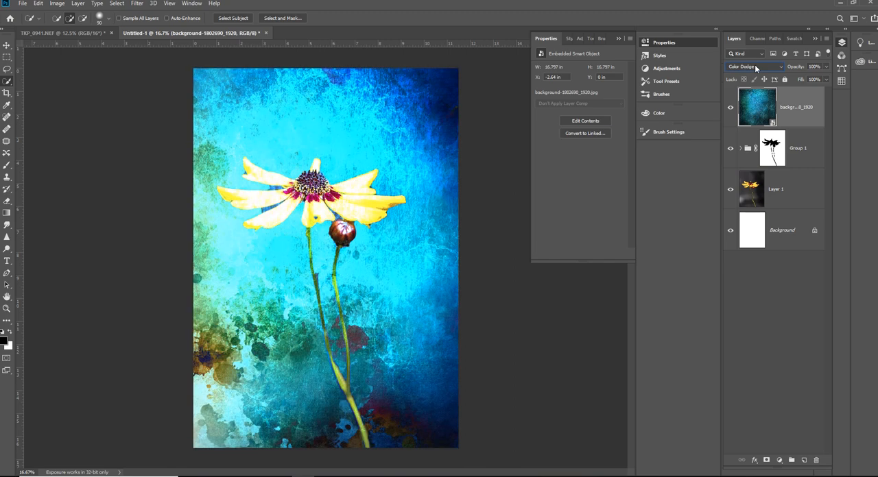
key(Down)
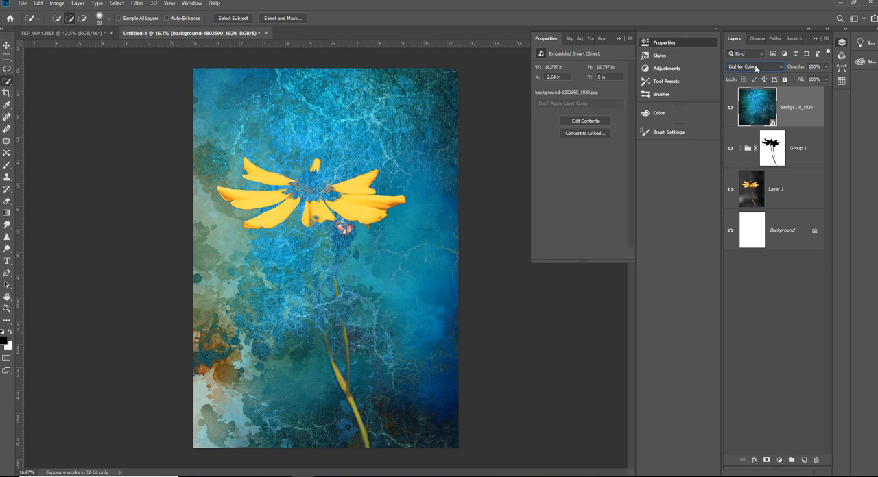
key(Down)
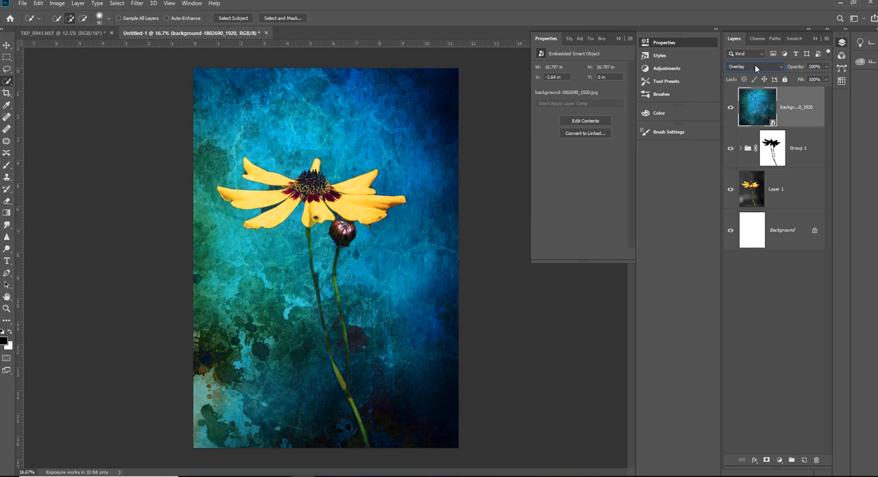
scroll(755, 66, up, 1)
scroll(755, 67, up, 1)
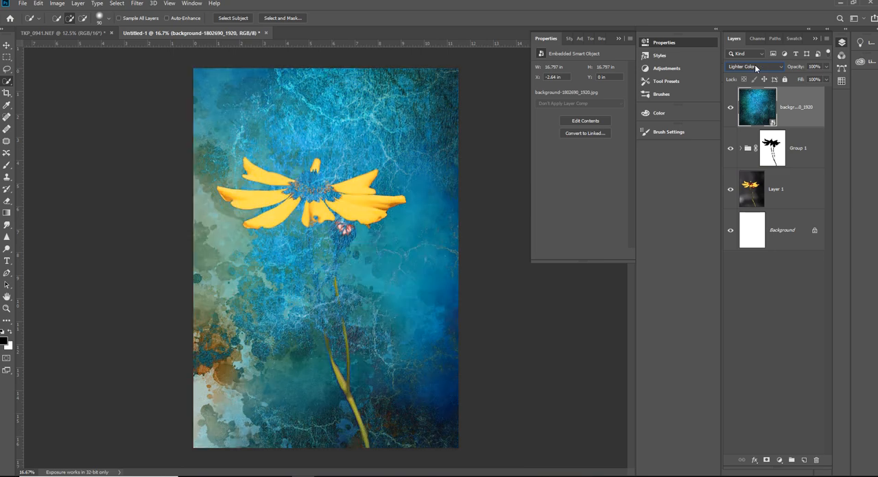
- Try moving Group 1's flower mask onto the new texture layer and inverting it, and return the mask to Group 1
drag(766, 156, 795, 110)
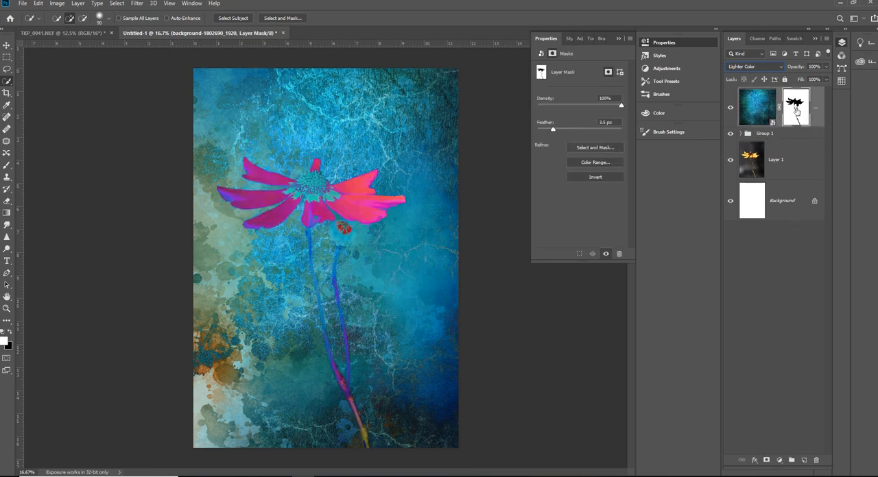
right_click(795, 110)
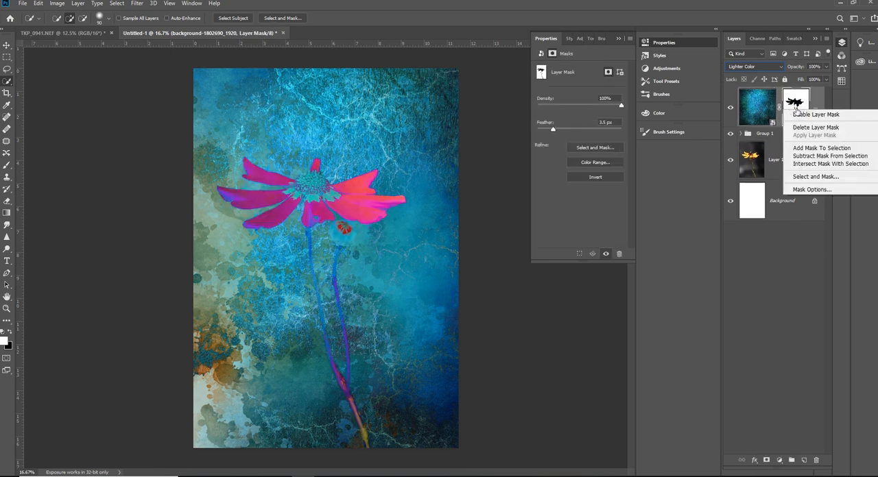
click(795, 106)
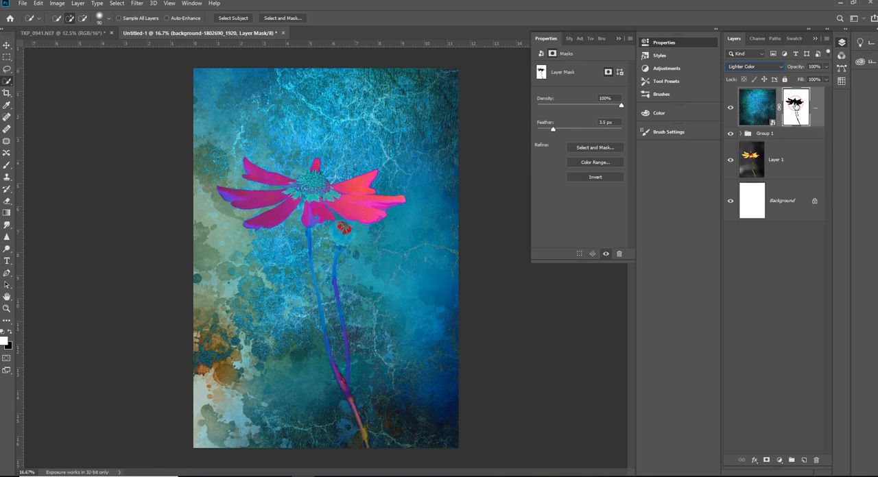
key(ctrl+i)
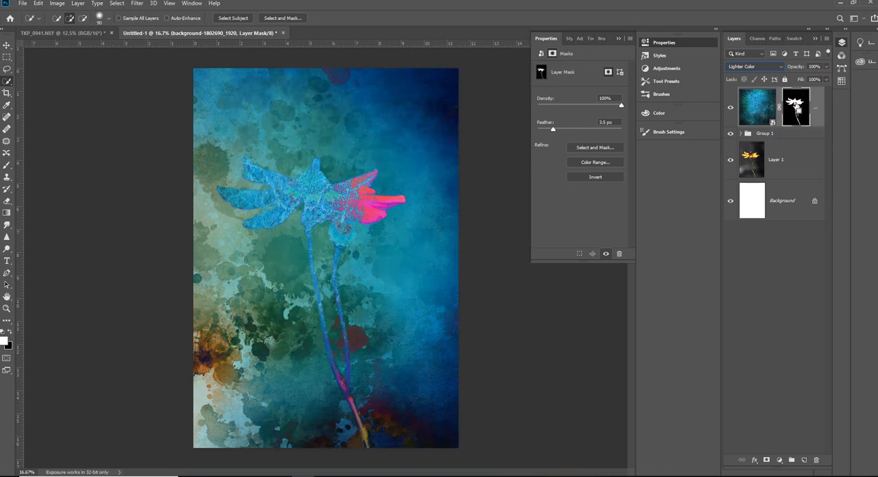
key(ctrl+i)
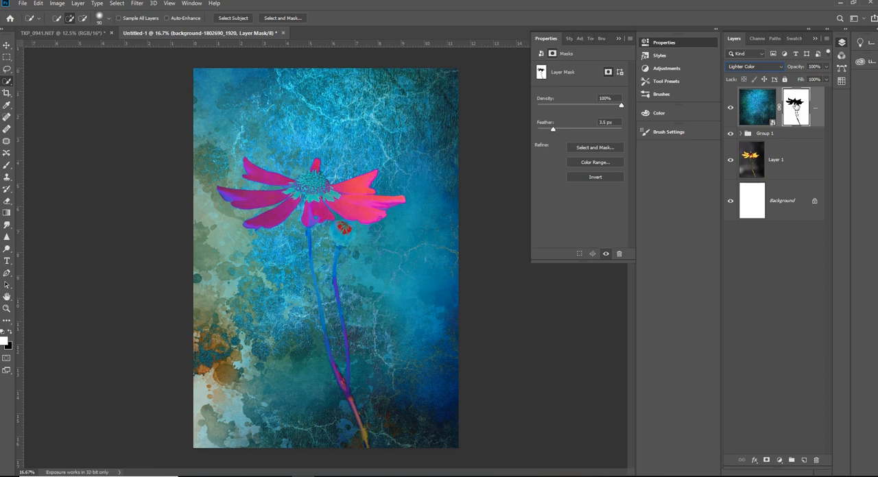
drag(796, 104, 787, 133)
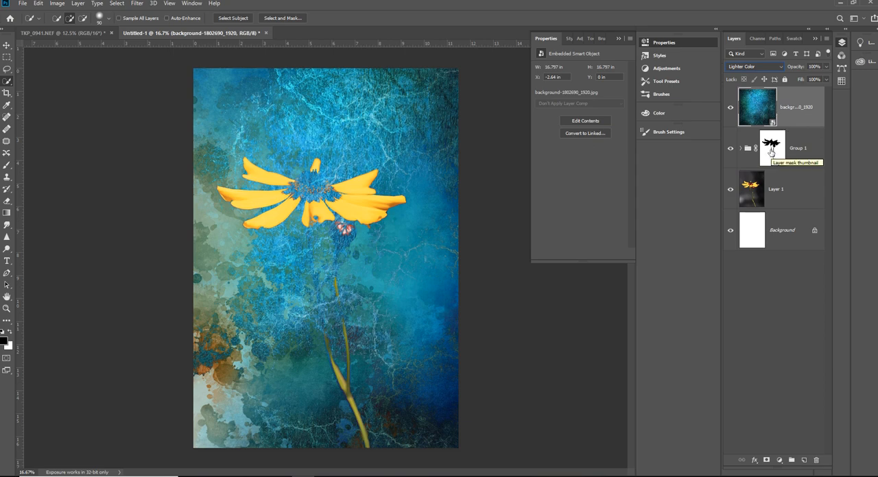
drag(772, 152, 746, 95)
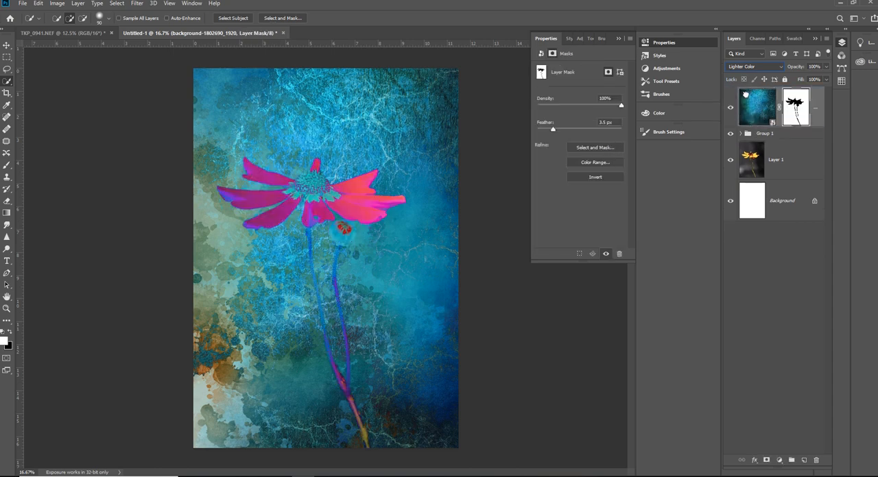
drag(797, 102, 779, 137)
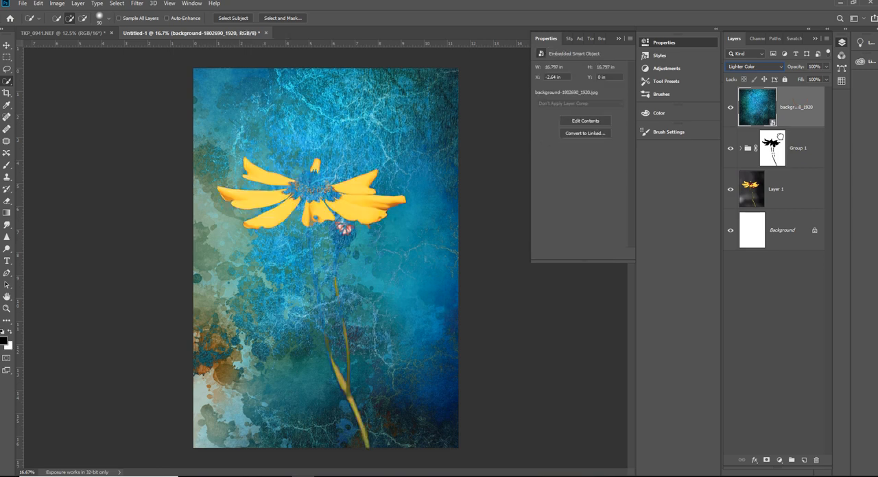
- Duplicate Group 1 with its flower mask, and move the duplicate's mask onto the top texture layer
click(779, 142)
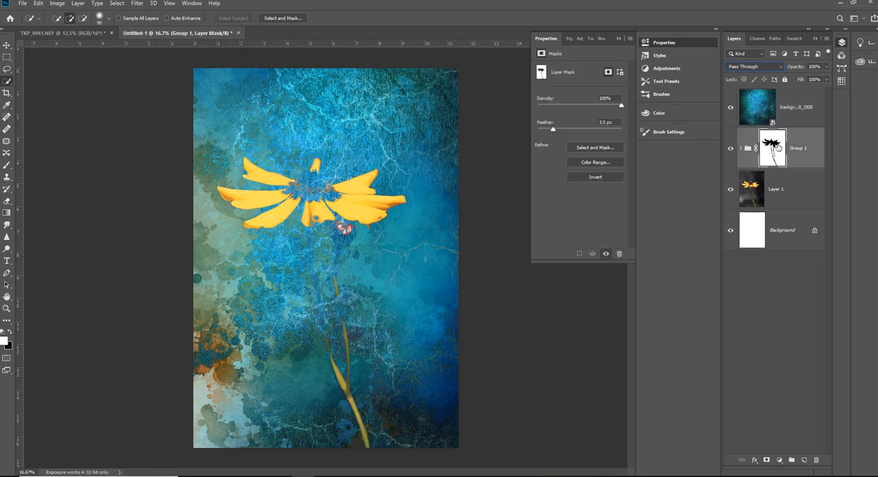
key(ctrl+j)
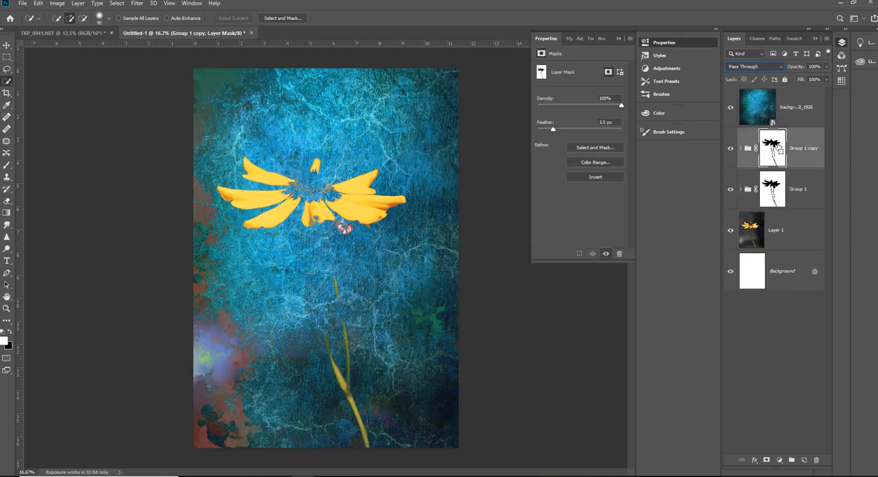
drag(775, 152, 803, 98)
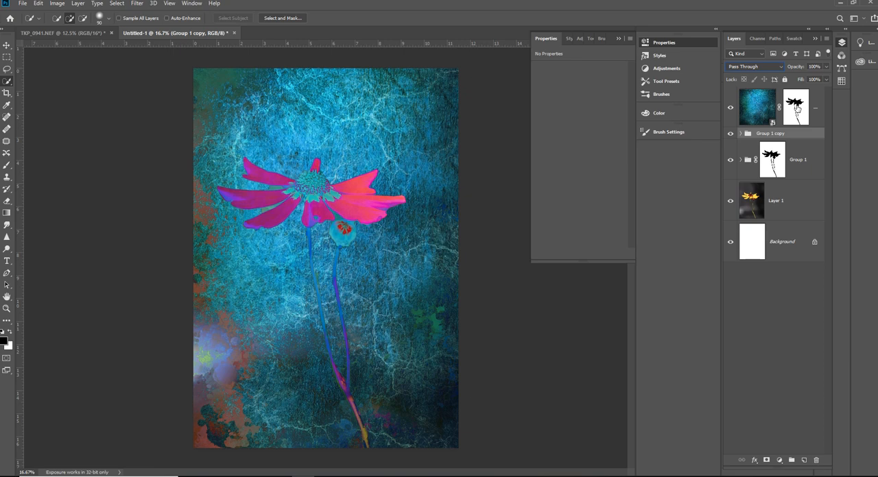
- Try inverting the top texture layer's mask, and remove the mask from that layer
click(796, 105)
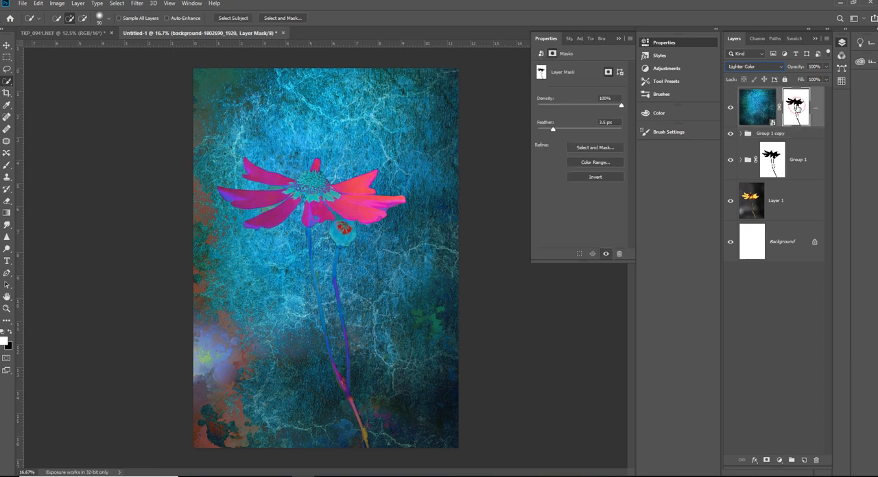
key(ctrl+i)
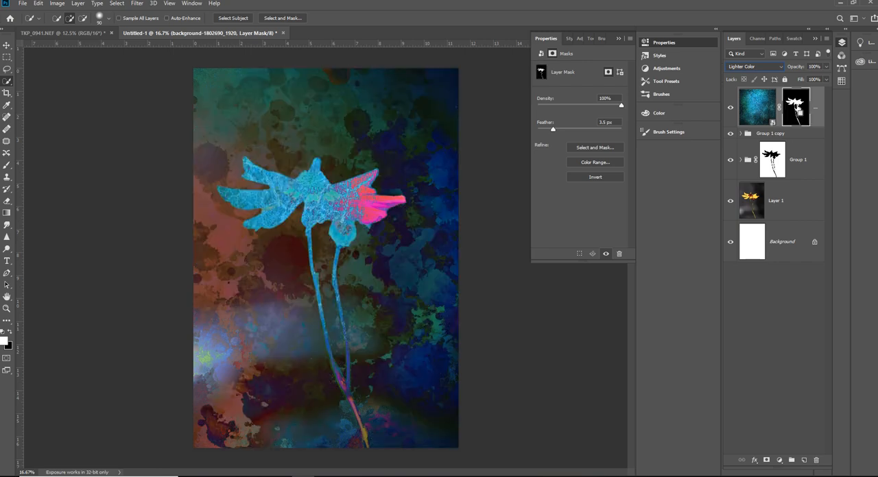
key(ctrl+i)
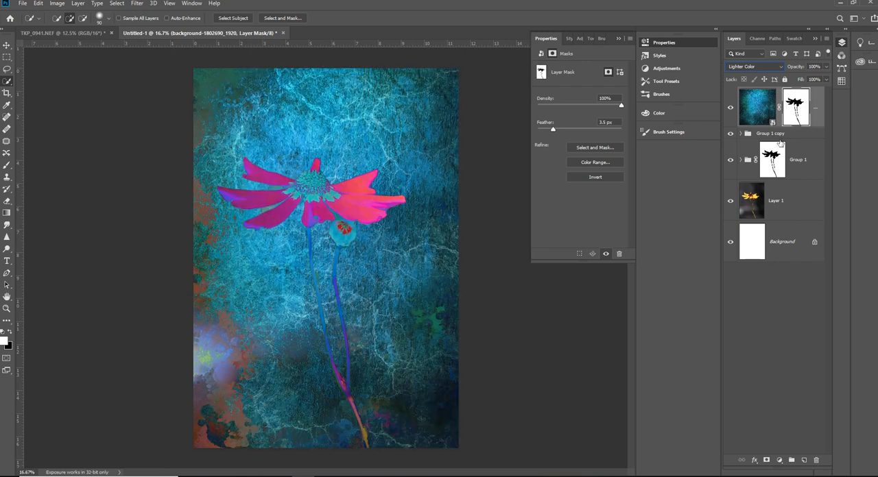
drag(799, 103, 816, 461)
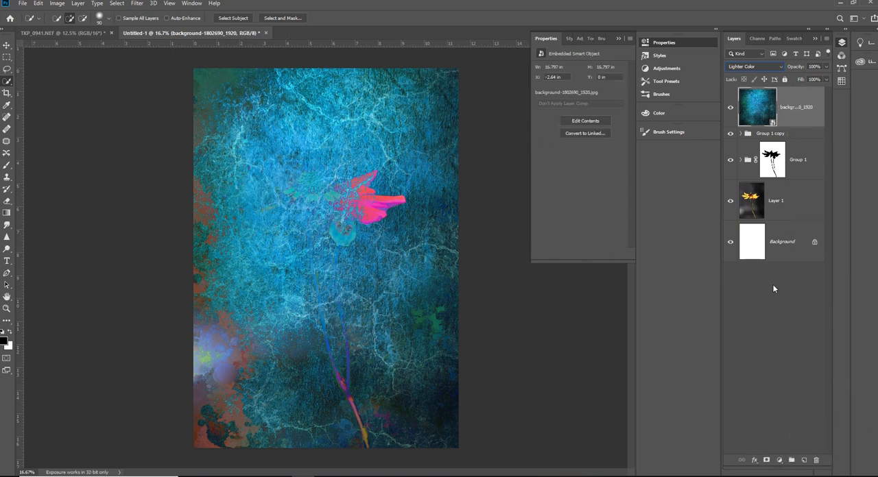
- Try moving Group 1's flower mask onto Group 1 copy and from there onto the top texture layer
click(771, 166)
drag(771, 166, 794, 131)
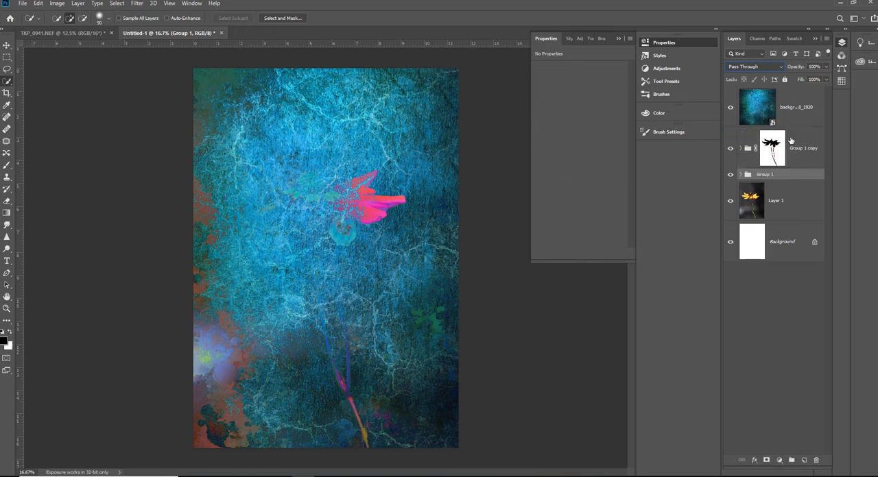
drag(778, 149, 805, 109)
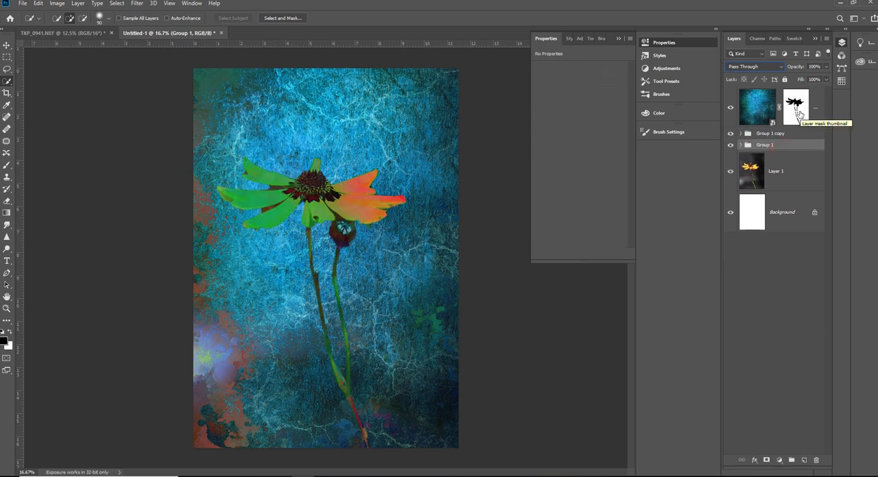
click(797, 112)
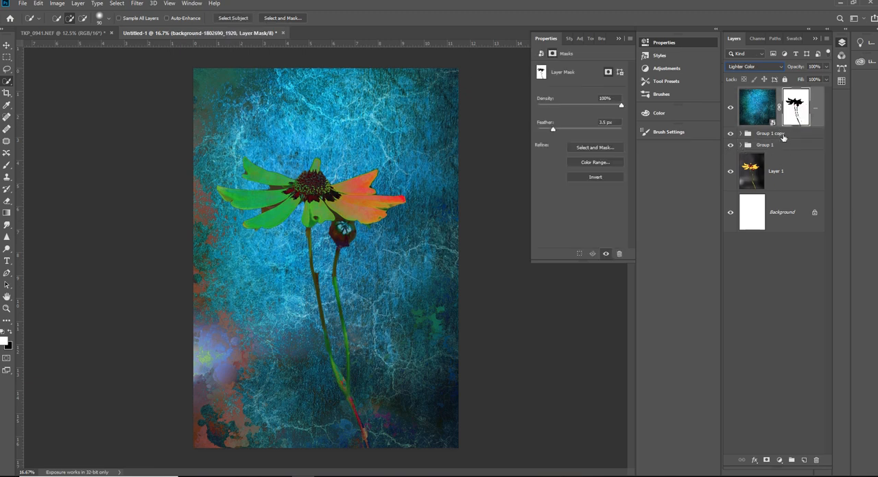
- Step back and forth through the mask moves, and undo them to return the flower mask to Group 1
drag(798, 108, 802, 133)
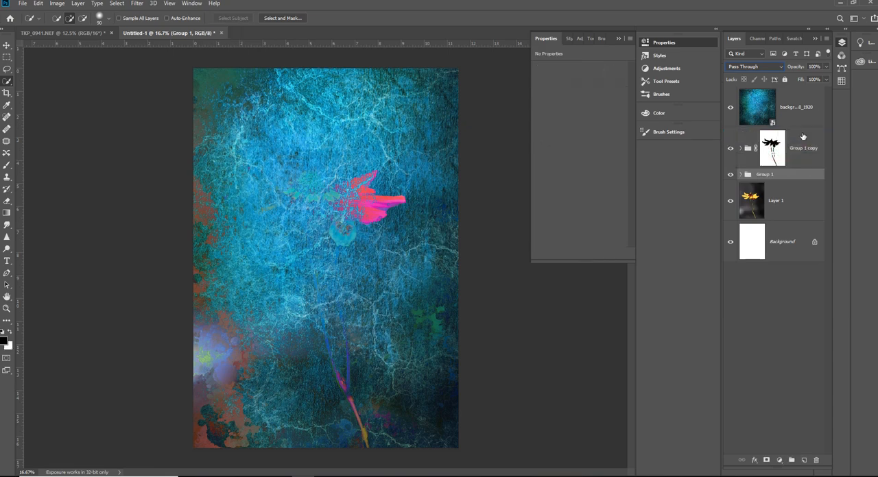
key(ctrl+z)
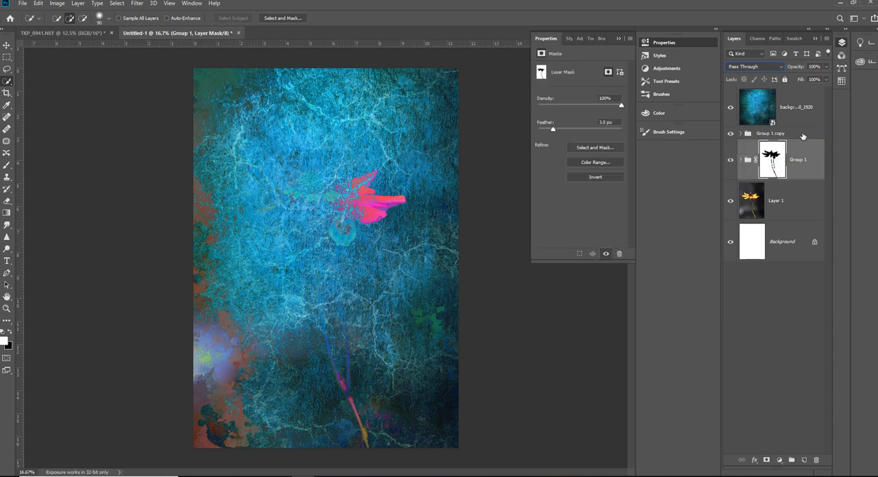
key(ctrl+shift+z)
key(ctrl+shift+z)
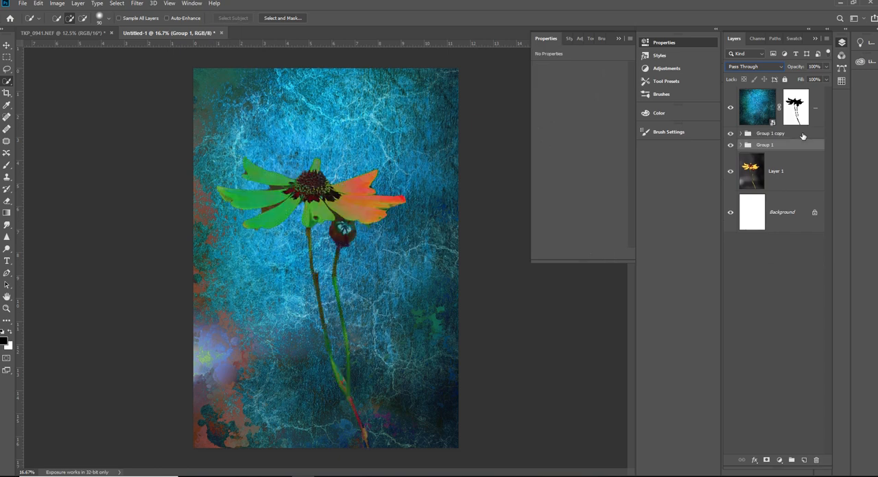
key(ctrl+z)
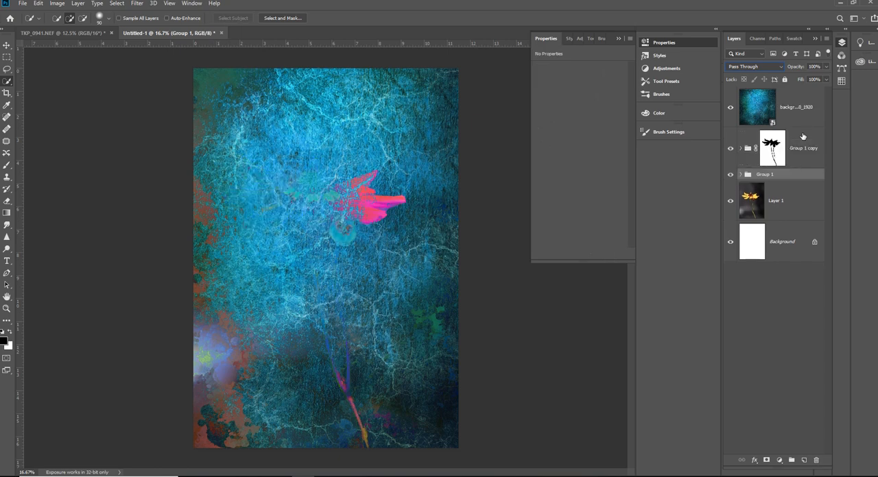
key(ctrl+z)
key(ctrl+shift+z)
key(ctrl+z)
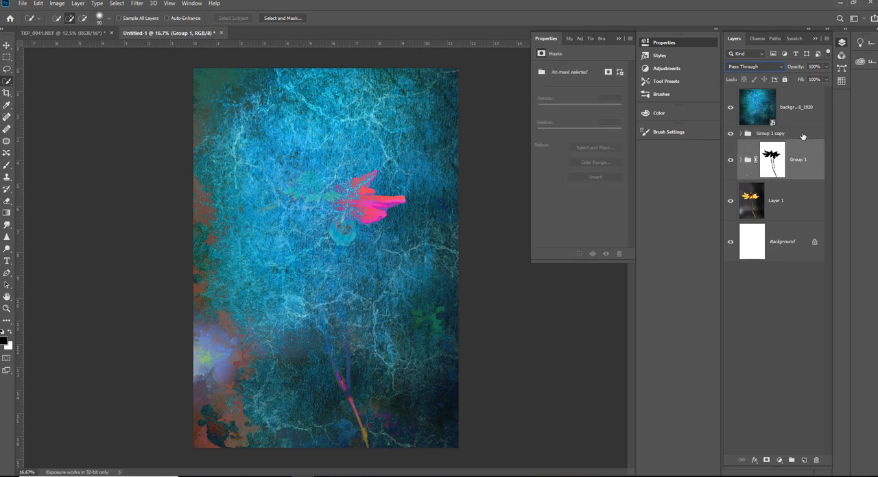
- Undo the mask moves and the duplication of Group 1, keeping the flower mask only on the original Group 1
key(ctrl+shift+z)
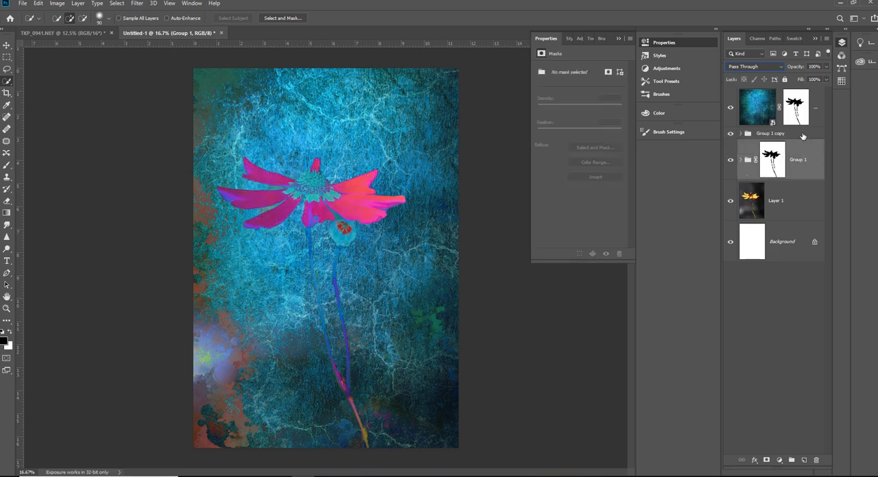
key(ctrl+i)
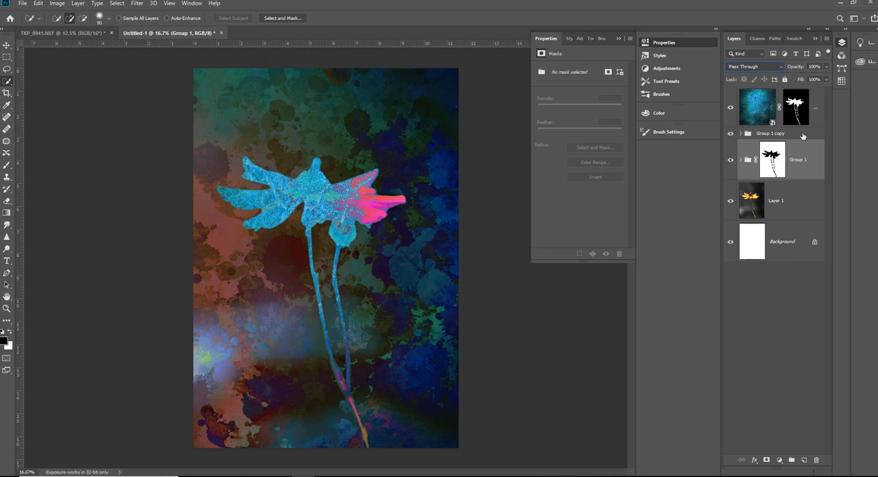
key(ctrl+i)
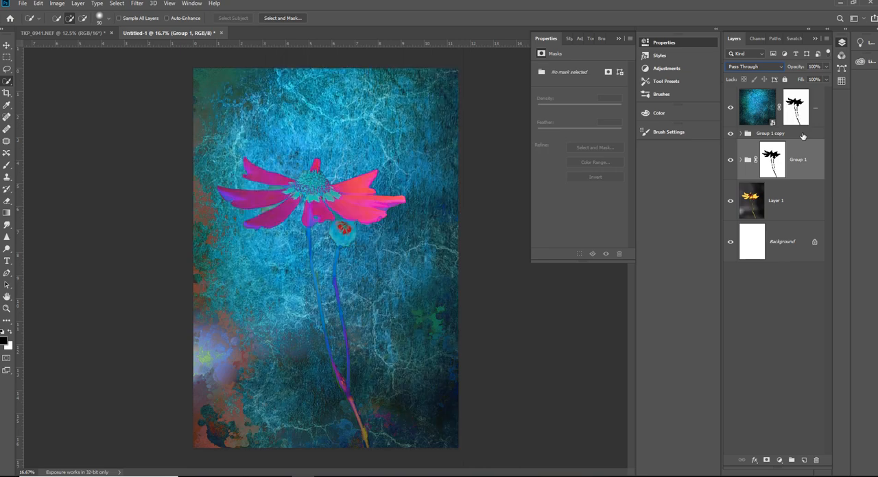
drag(803, 136, 802, 136)
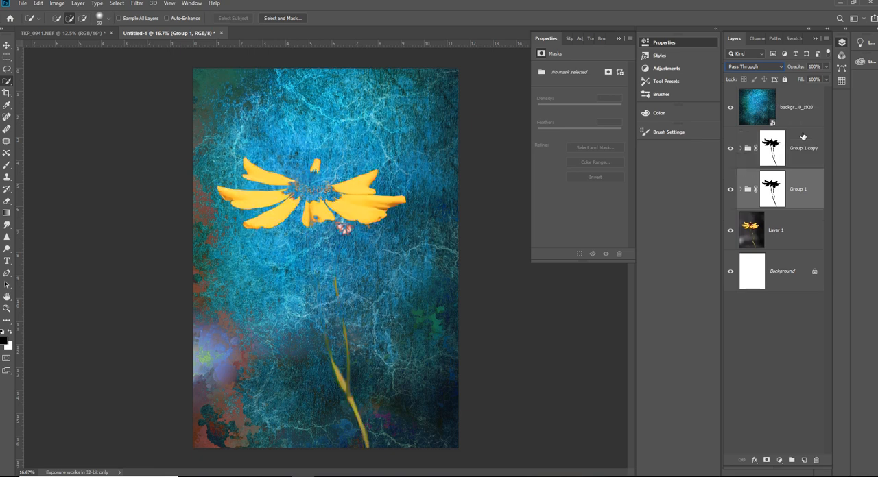
key(ctrl+z)
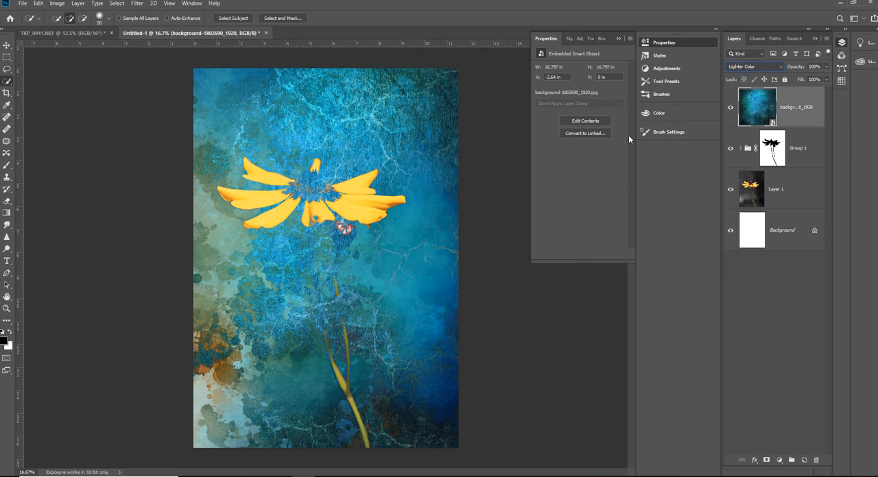
- Set the top blue texture layer's blend mode to Soft Light and add a white layer mask to it
click(775, 67)
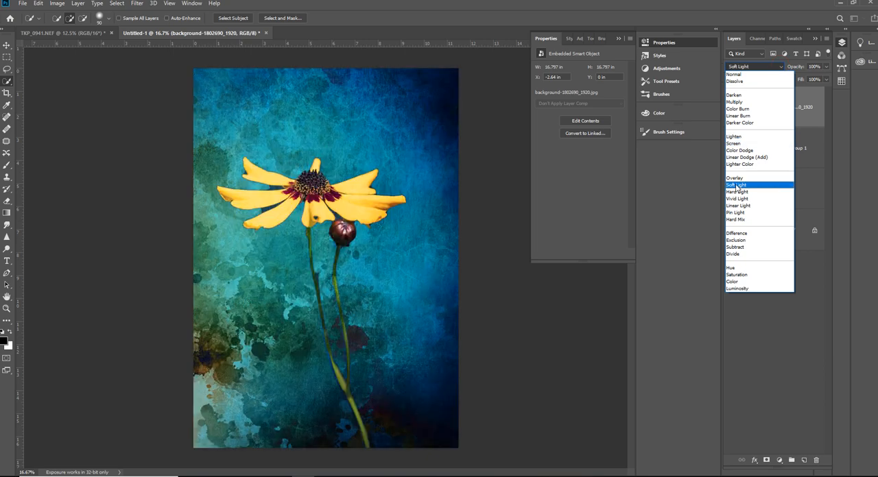
click(737, 186)
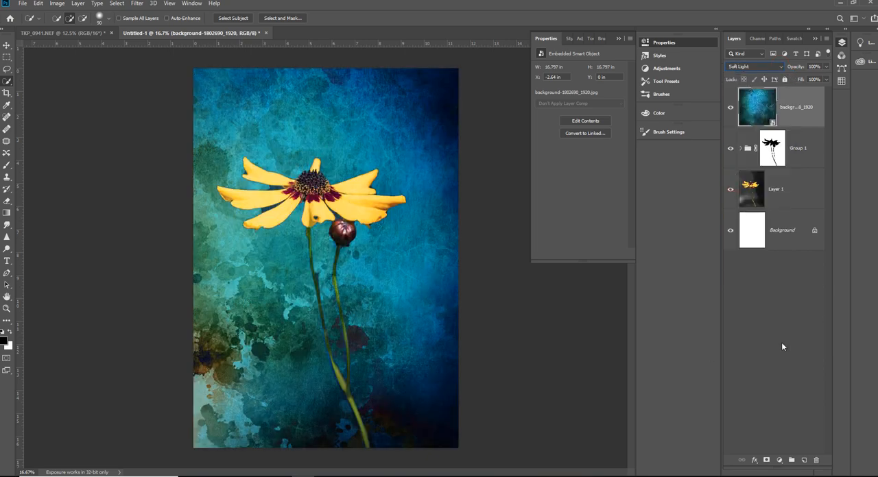
click(766, 461)
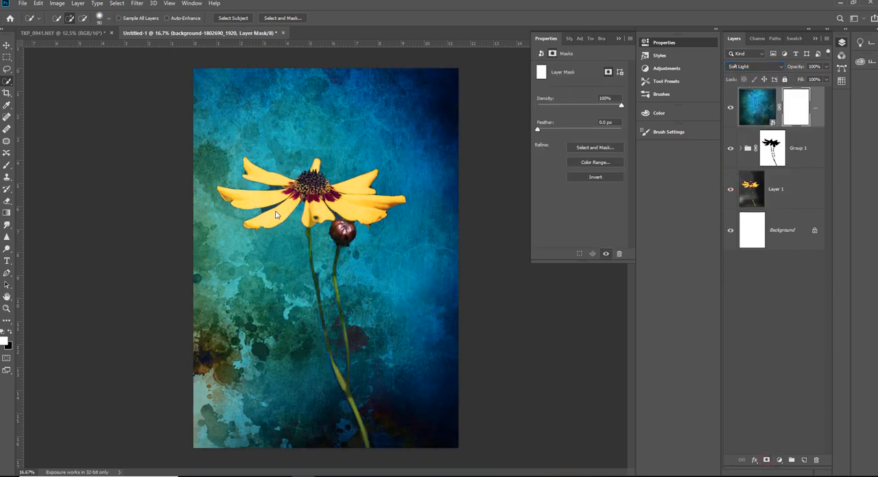
- Paint the flower head and bud on the blue texture's mask with a black 175 px brush at 73% opacity
click(7, 165)
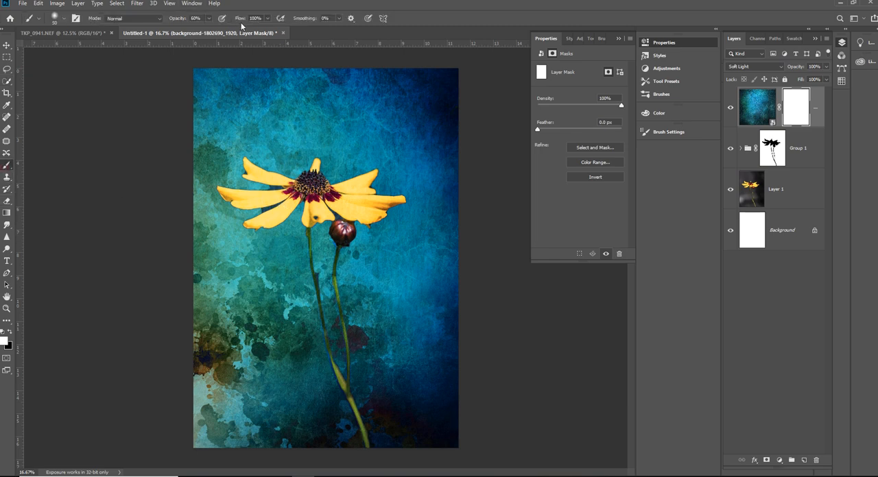
click(208, 19)
drag(209, 31, 214, 30)
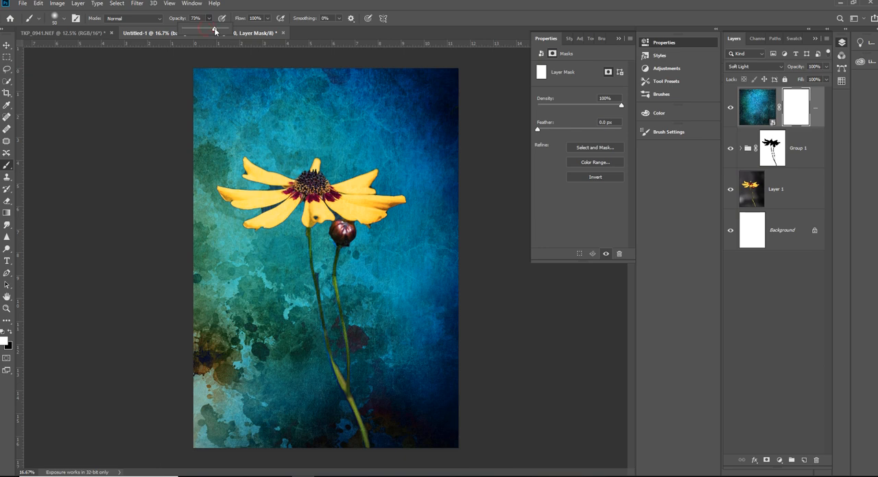
key(bracketright)
key(bracketright)
key(bracketright)
key(bracketright)
key(bracketright)
key(bracketright)
key(bracketright)
key(bracketright)
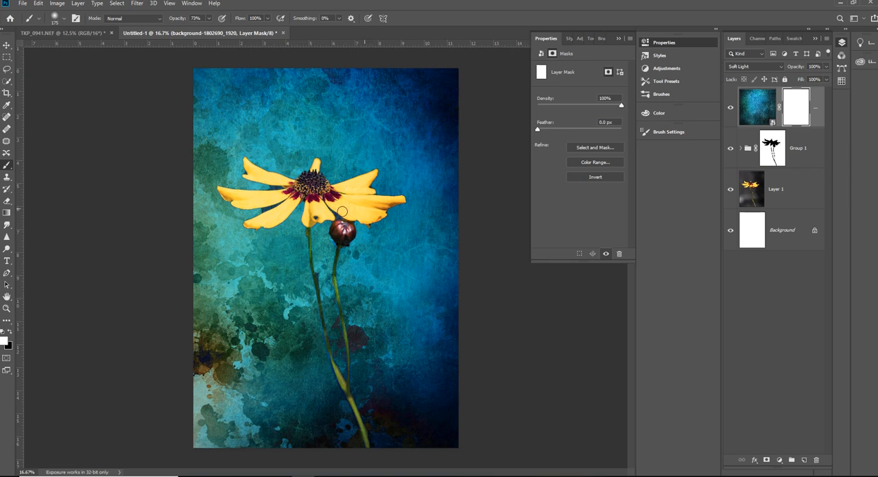
click(9, 332)
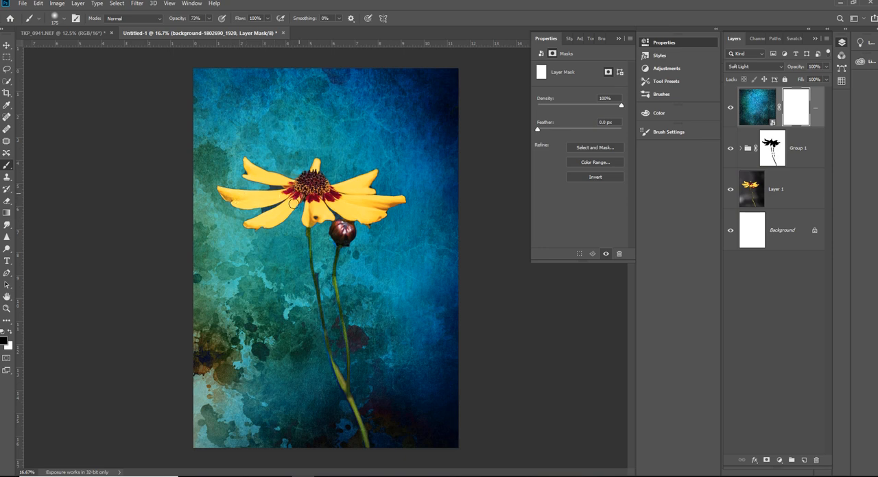
mouse_move(312, 206)
mouse_down()
mouse_move(375, 216)
mouse_move(354, 187)
mouse_move(345, 236)
mouse_up()
- Place background-1695578_1920.jpg from the textured backgrounds folder as the top layer, scaled to about 257.55% to cover the canvas
mouse_move(214, 476)
click(214, 446)
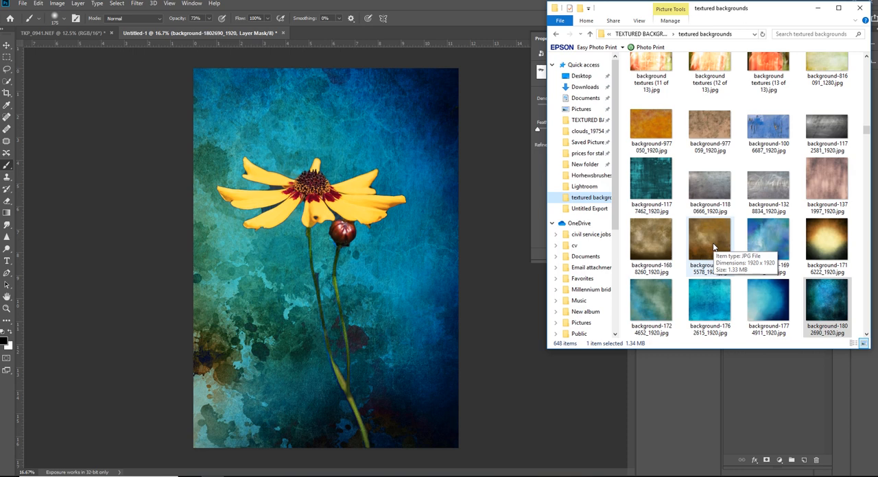
drag(713, 246, 320, 363)
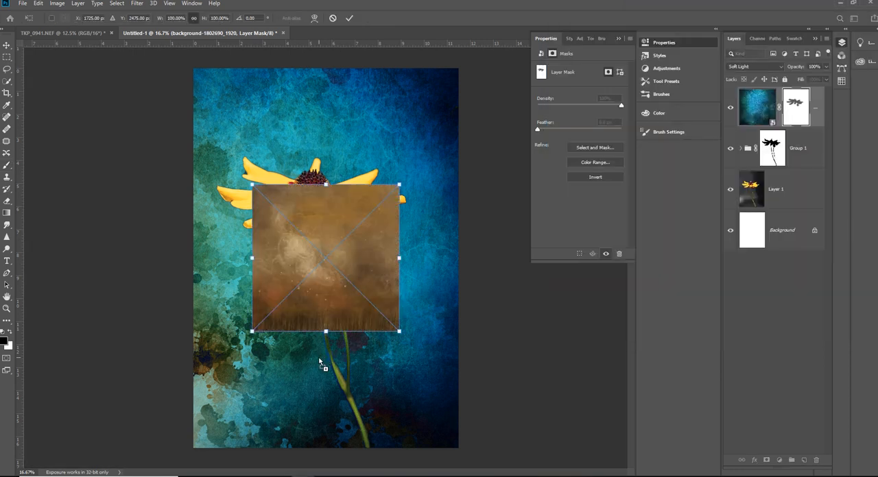
drag(325, 185, 326, 66)
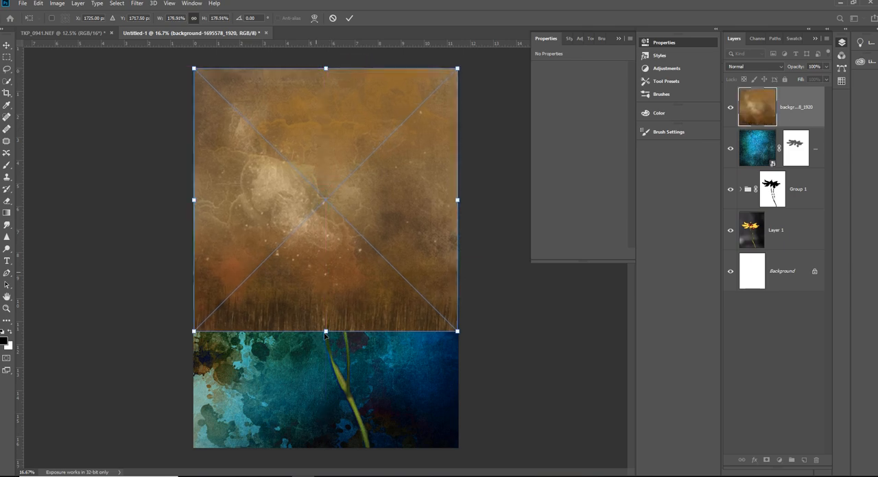
drag(326, 334, 339, 447)
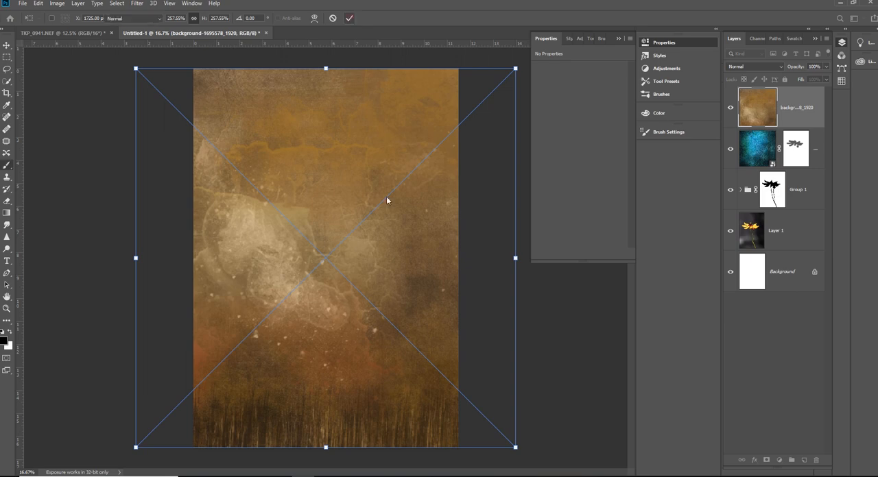
key(Return)
- Step through blend modes for the brown texture layer, set it to Soft Light, and compare the image with the layer hidden and shown
click(755, 66)
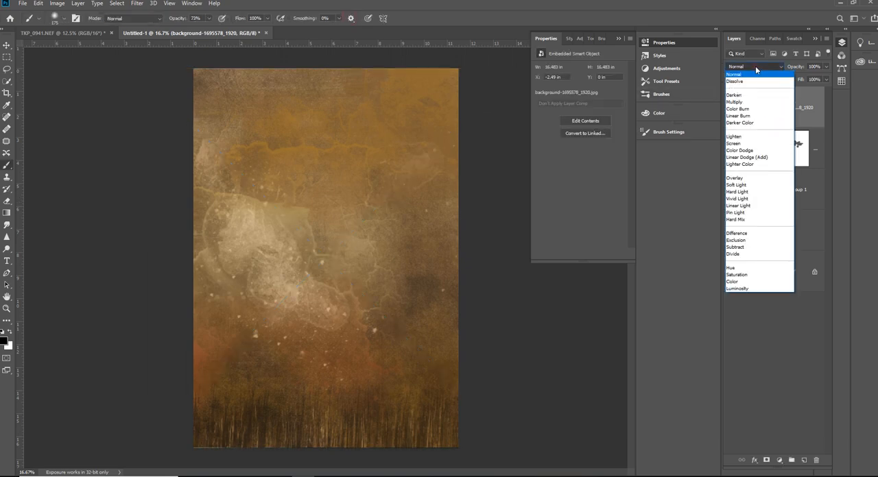
click(755, 66)
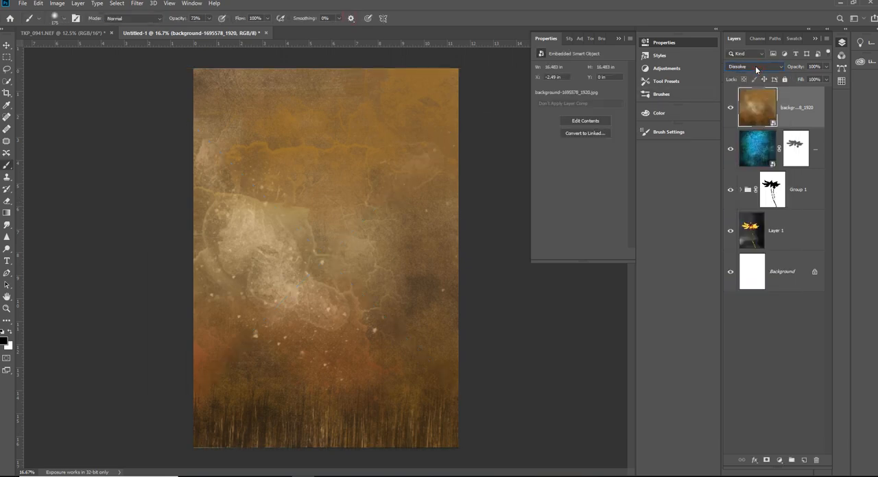
key(Down)
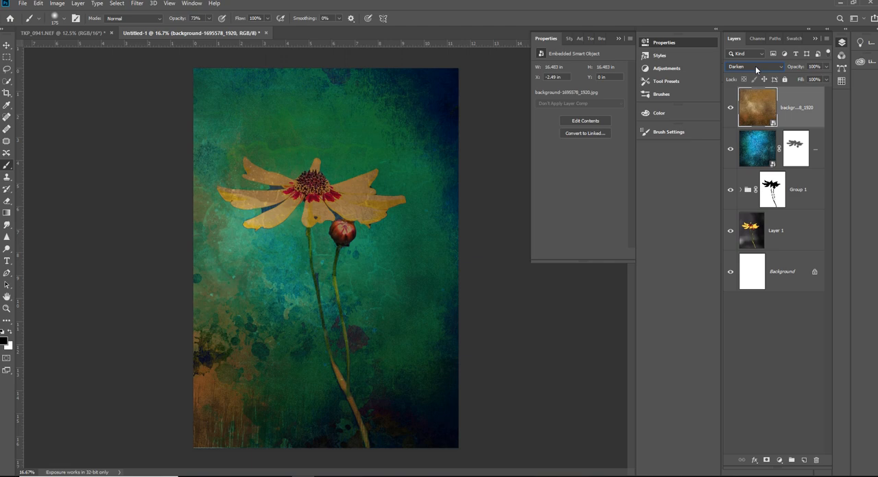
key(Down)
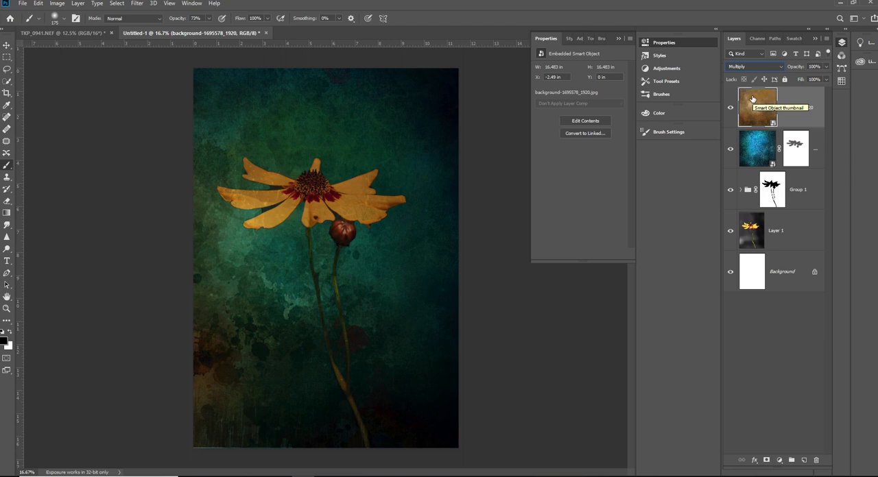
scroll(752, 65, down, 1)
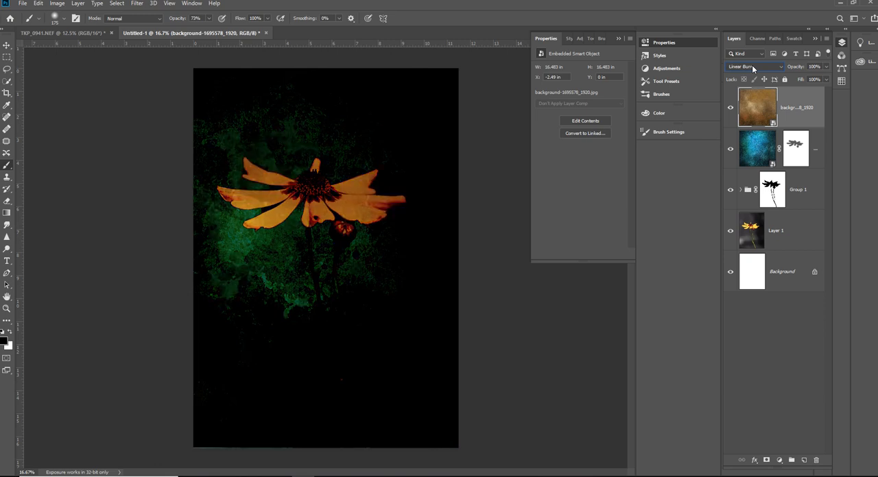
scroll(752, 65, down, 1)
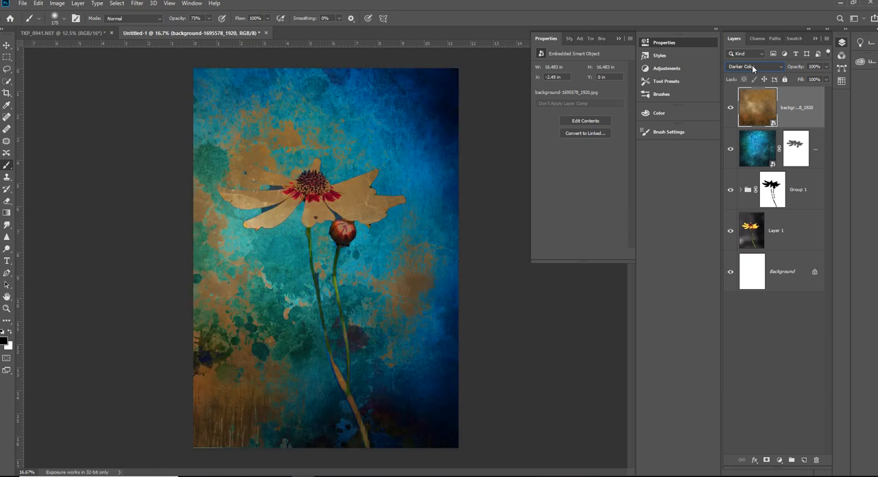
scroll(752, 65, down, 1)
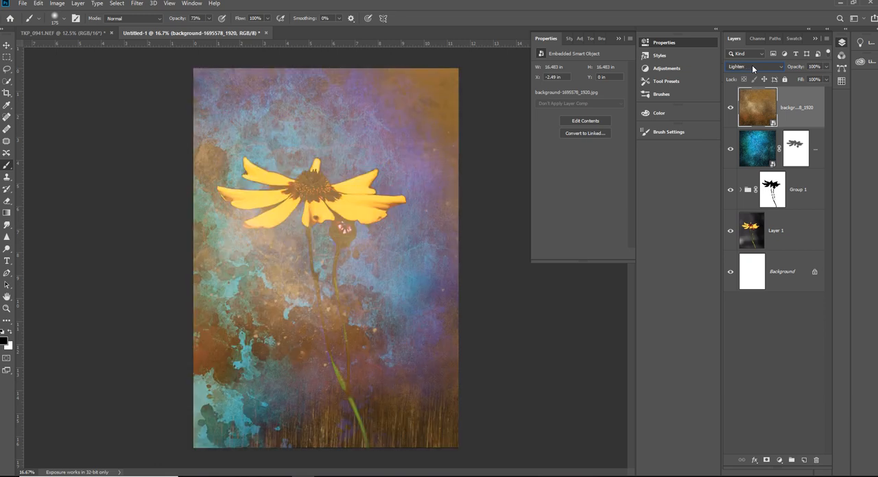
scroll(752, 65, down, 1)
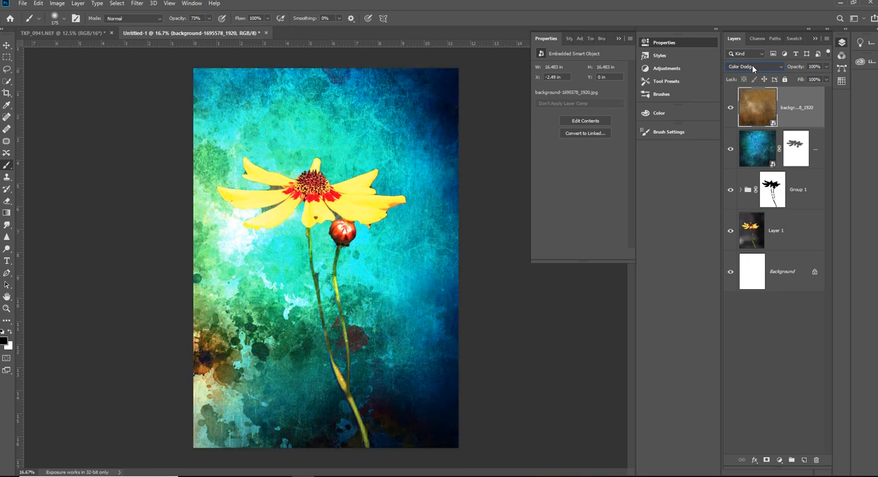
scroll(751, 65, down, 1)
scroll(751, 65, down, 1)
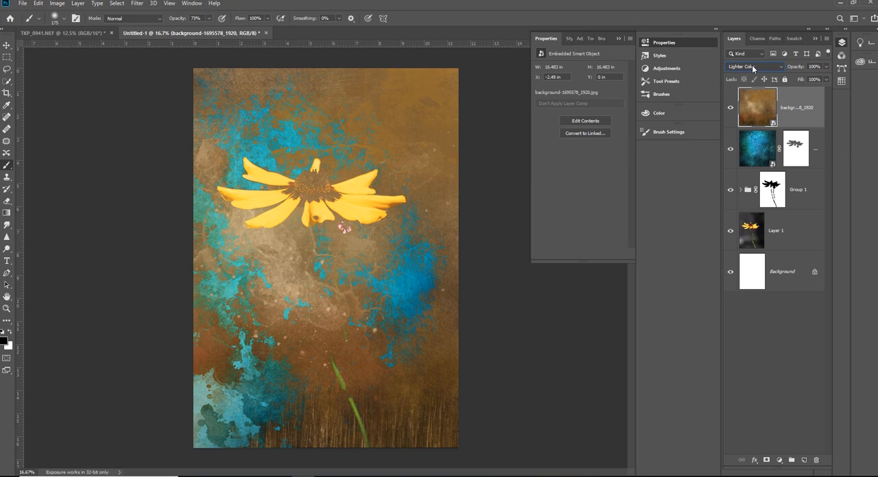
scroll(752, 64, down, 1)
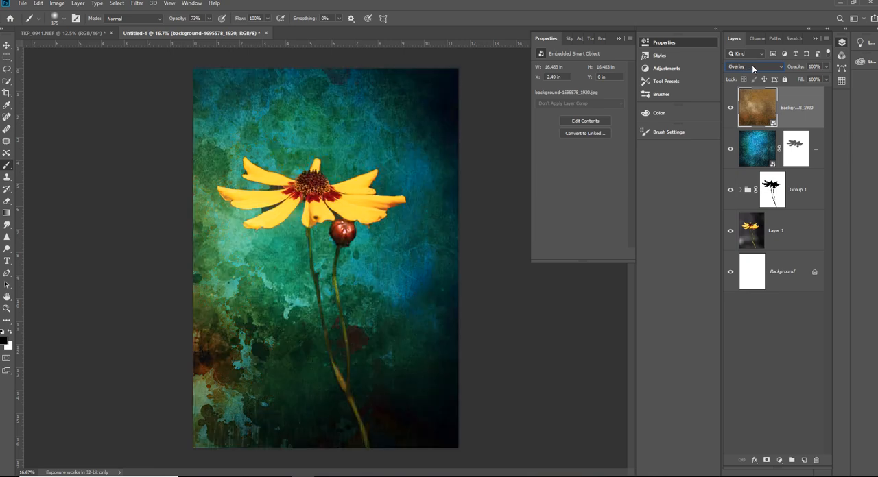
scroll(752, 65, down, 1)
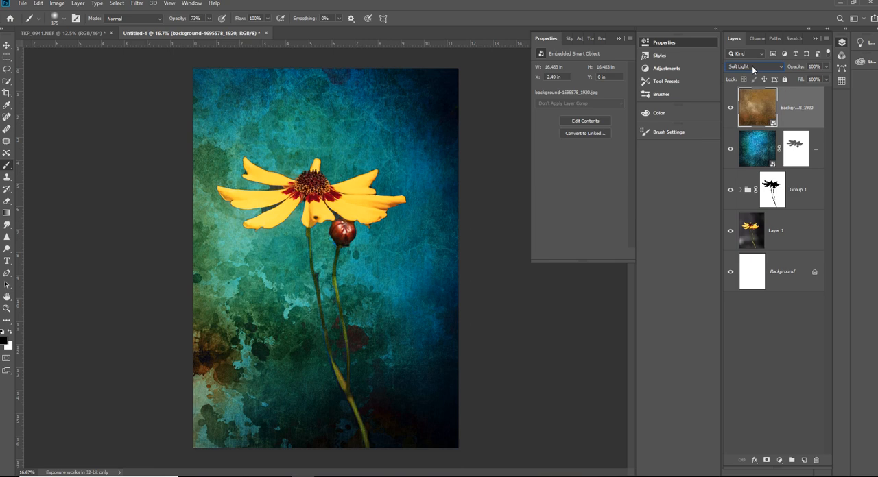
click(752, 68)
click(752, 68)
click(730, 109)
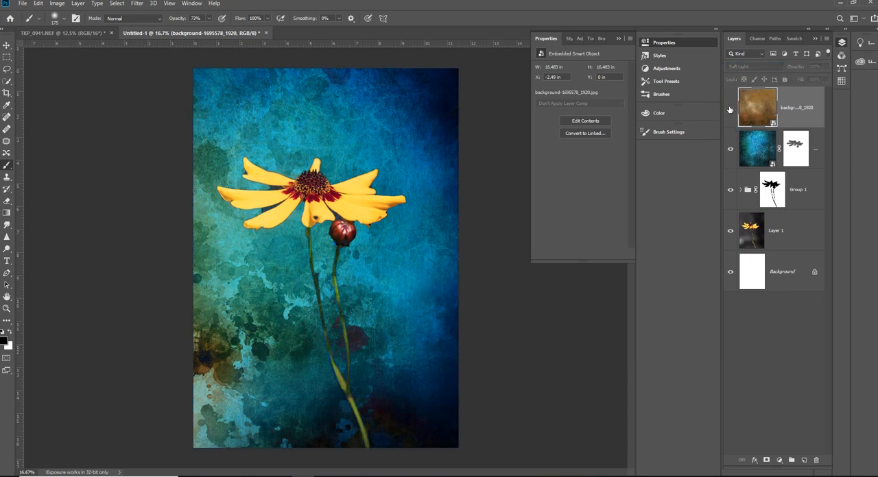
click(730, 108)
click(731, 108)
click(730, 108)
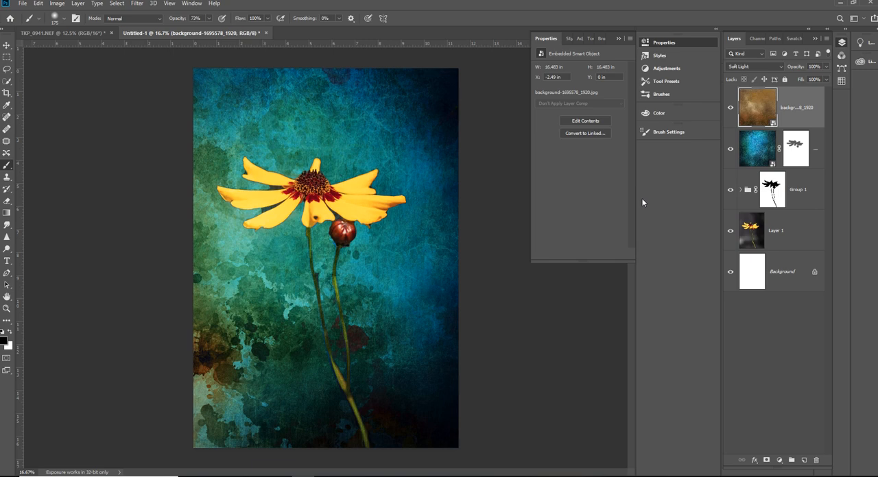
- Stamp all visible layers into a new top layer and open the Camera Raw Filter on it
key(ctrl+shift+alt+e)
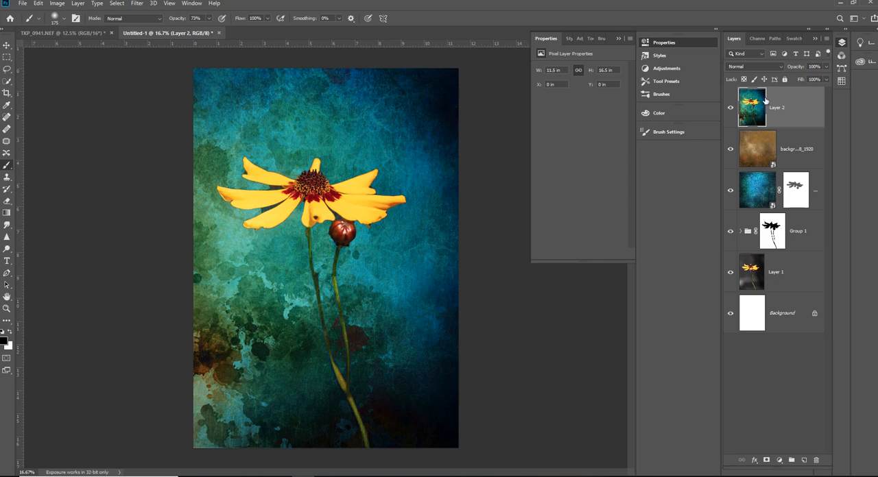
click(137, 3)
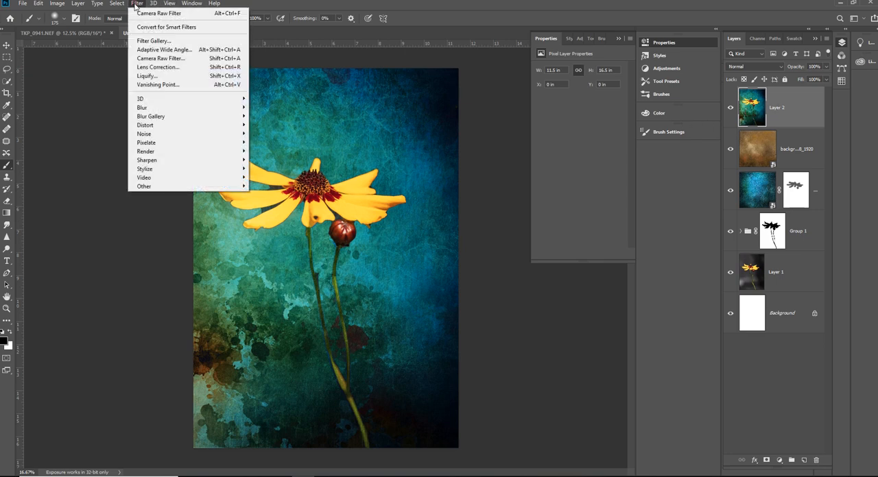
click(145, 59)
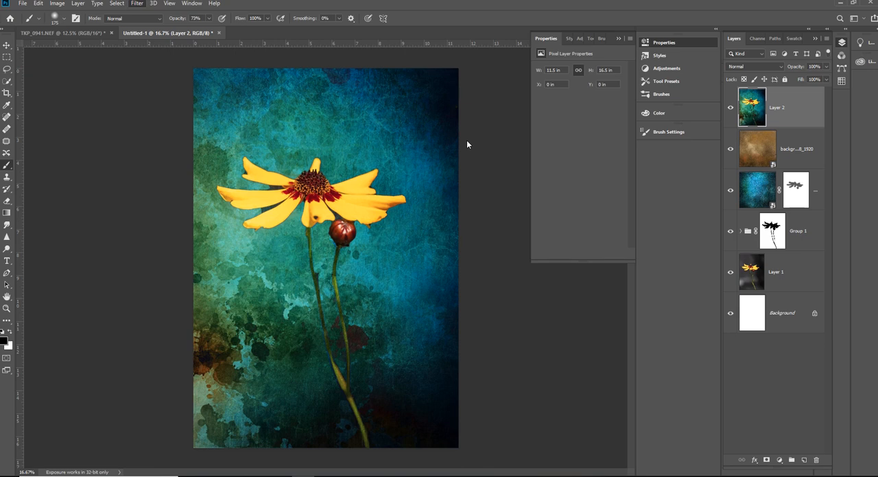
key(ctrl+shift+a)
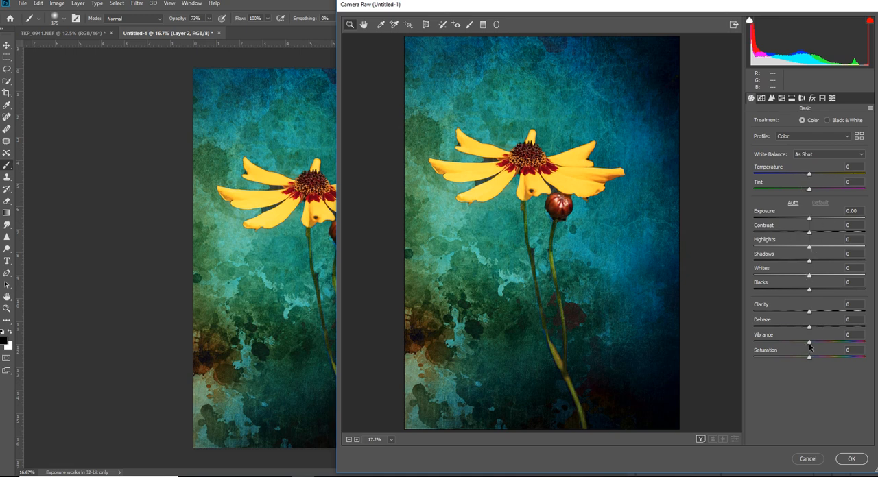
- Lower the vibrance slightly, and set the sharpening Amount to 98 and Masking to 97
mouse_move(809, 342)
mouse_down()
mouse_move(831, 345)
mouse_move(772, 357)
mouse_move(808, 352)
mouse_up()
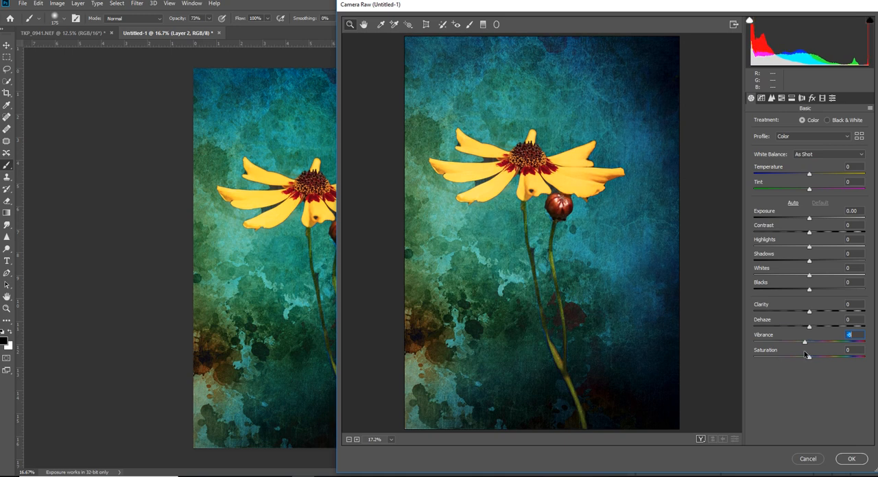
drag(808, 353, 796, 351)
click(771, 99)
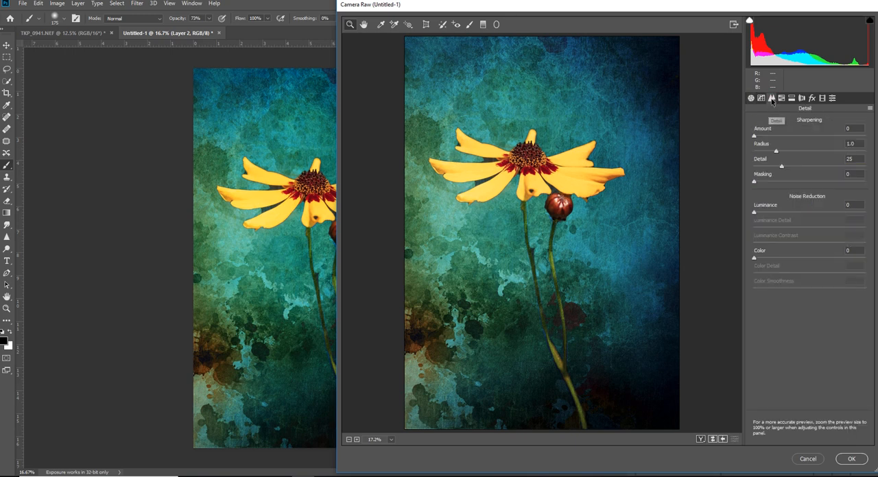
drag(755, 141, 825, 141)
drag(754, 183, 862, 192)
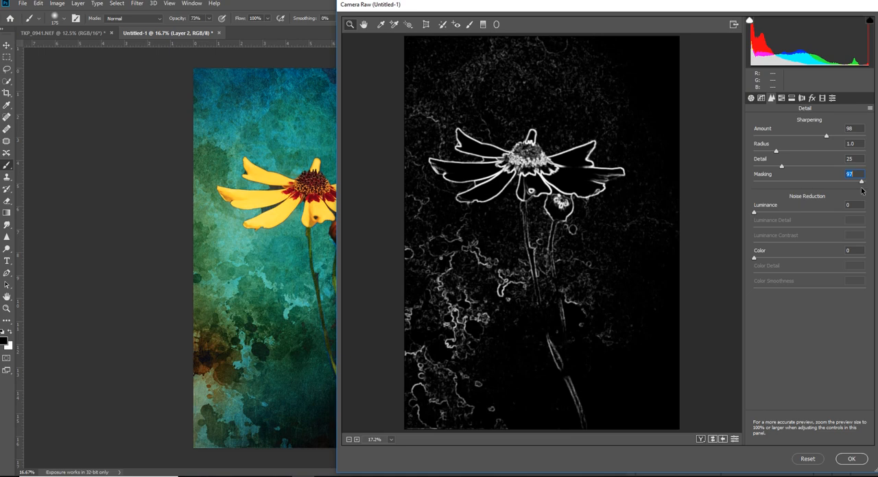
- Set sharpening Amount to 114 and Masking to 95, and noise reduction Luminance to 5, Luminance Contrast to 17 and Color to 23
mouse_move(862, 191)
mouse_down()
mouse_move(778, 198)
mouse_move(858, 198)
mouse_up()
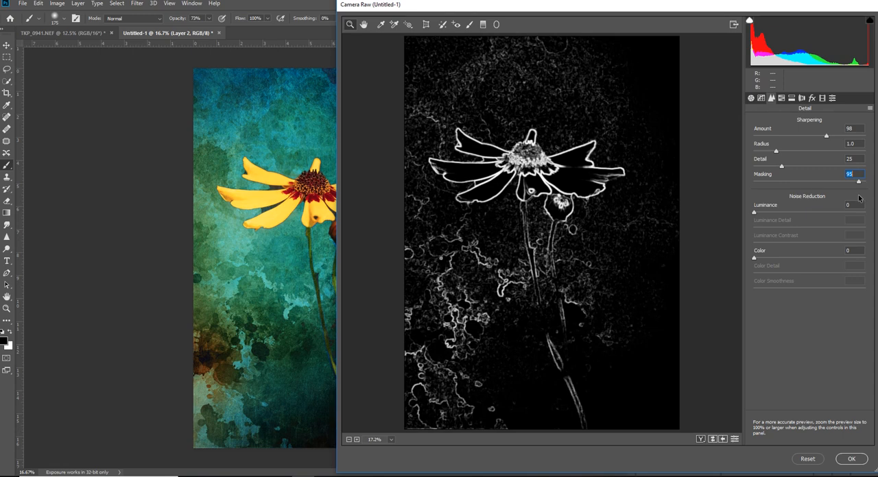
drag(858, 198, 858, 197)
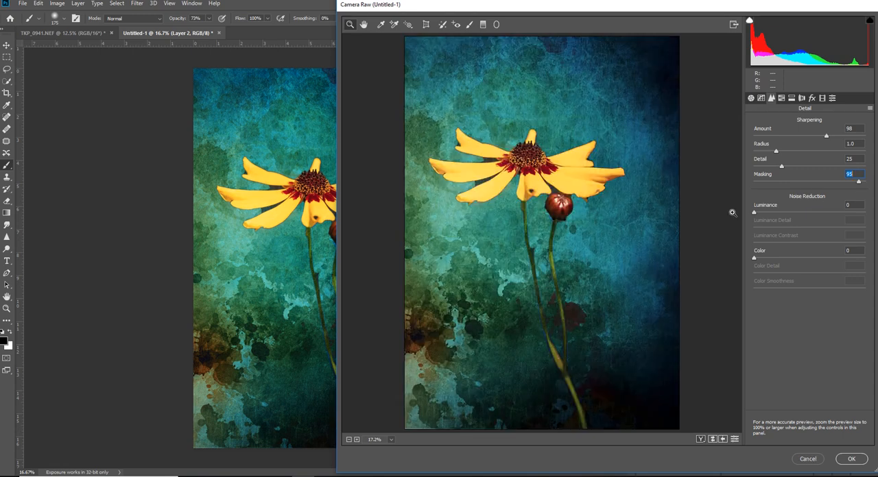
drag(755, 212, 779, 258)
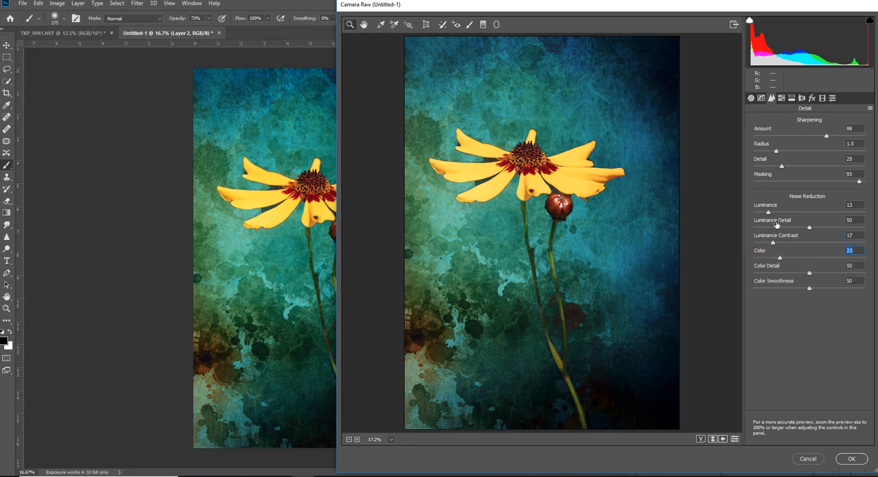
drag(768, 213, 759, 214)
drag(827, 136, 836, 138)
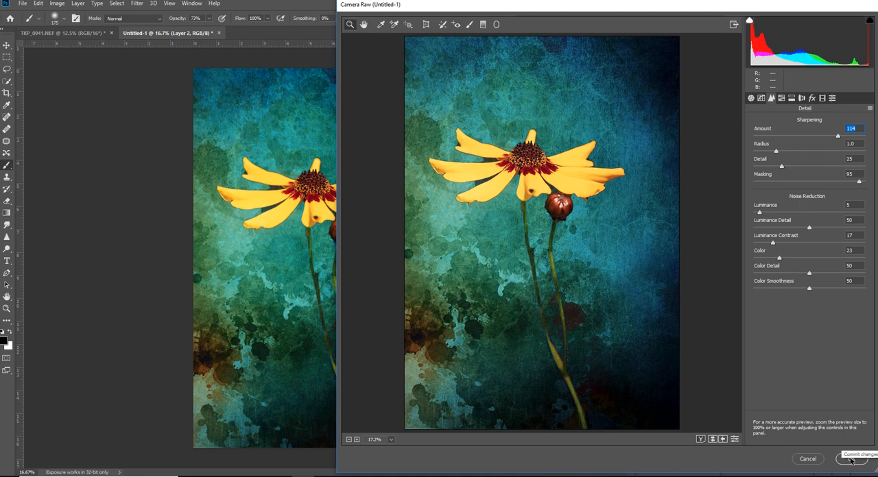
- Draw a radial filter ellipse centred between the two stems just below the flower head, widened to enclose all petals and the bud
click(497, 25)
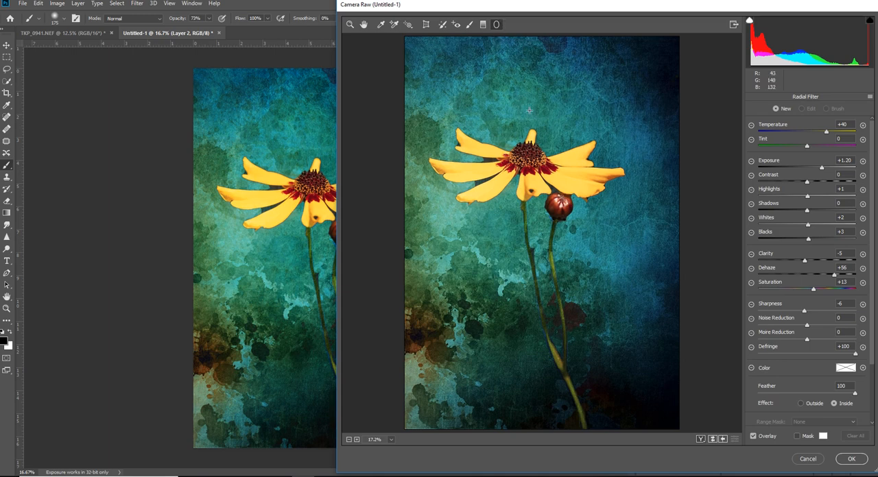
drag(524, 108, 602, 213)
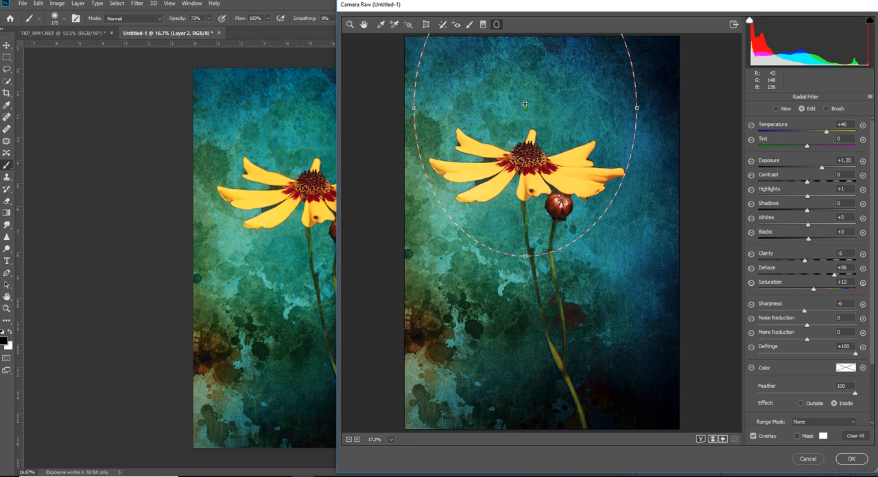
drag(524, 107, 542, 226)
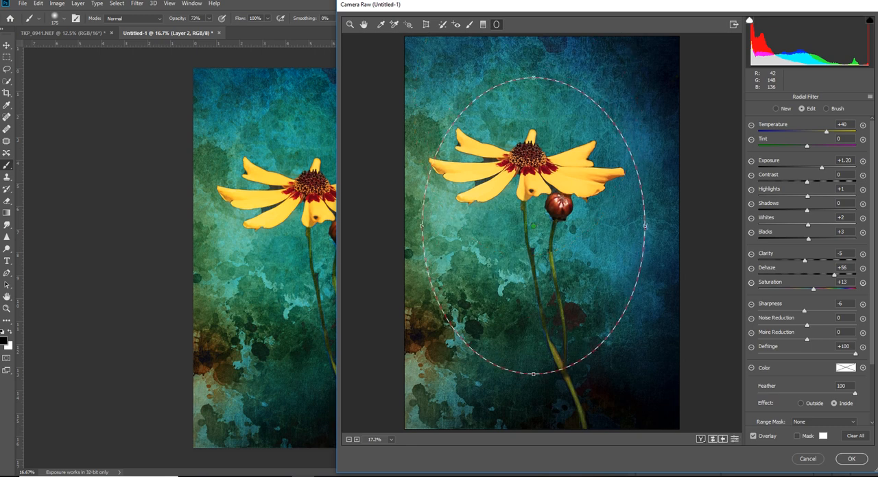
drag(645, 225, 656, 225)
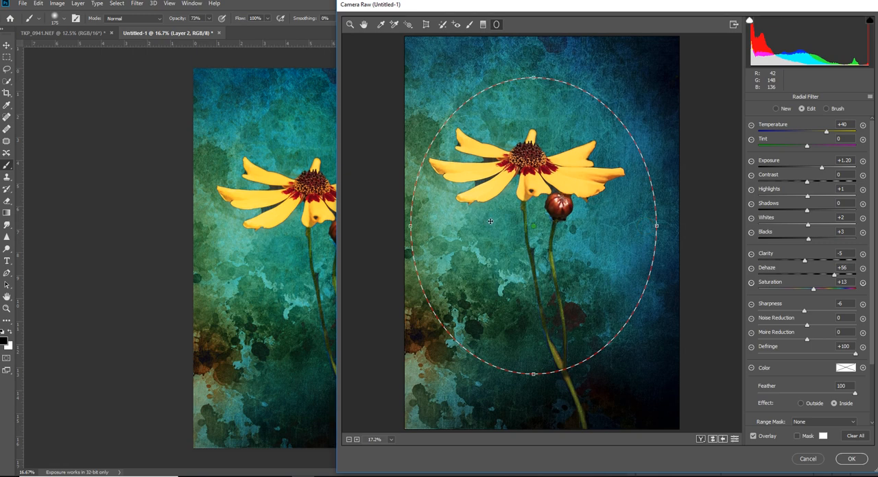
- Set the radial filter's Exposure to +1.05 and Temperature to -65
click(821, 169)
mouse_move(821, 169)
mouse_down()
mouse_move(839, 172)
mouse_move(819, 172)
mouse_up()
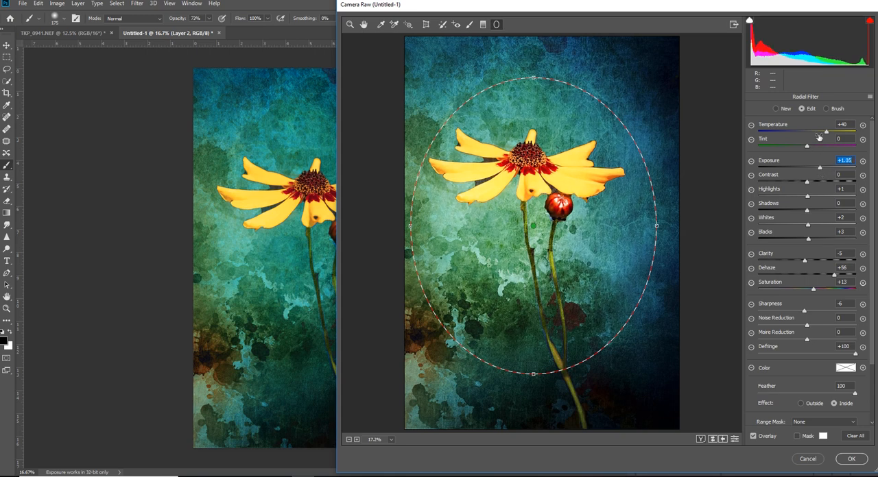
drag(828, 134, 777, 148)
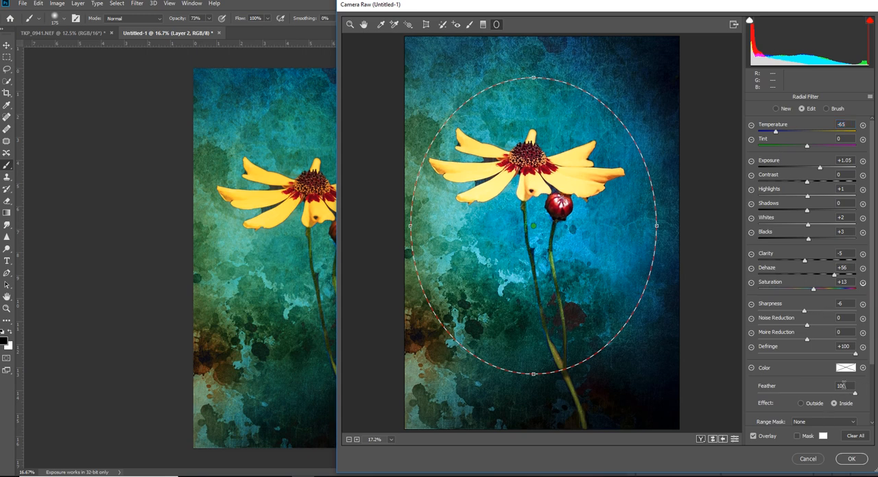
- Restrict the radial filter with a Luminance range mask of 73 / 98, using the luminance map to judge the range
scroll(843, 385, down, 1)
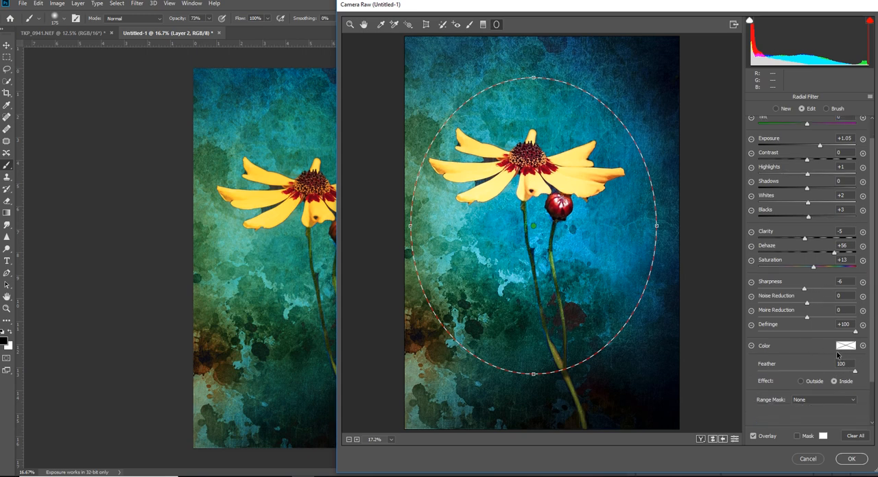
click(853, 404)
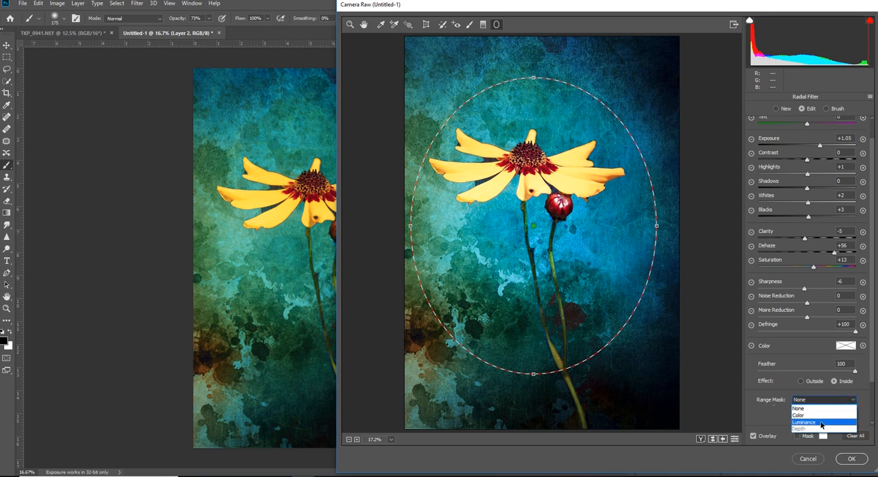
click(819, 421)
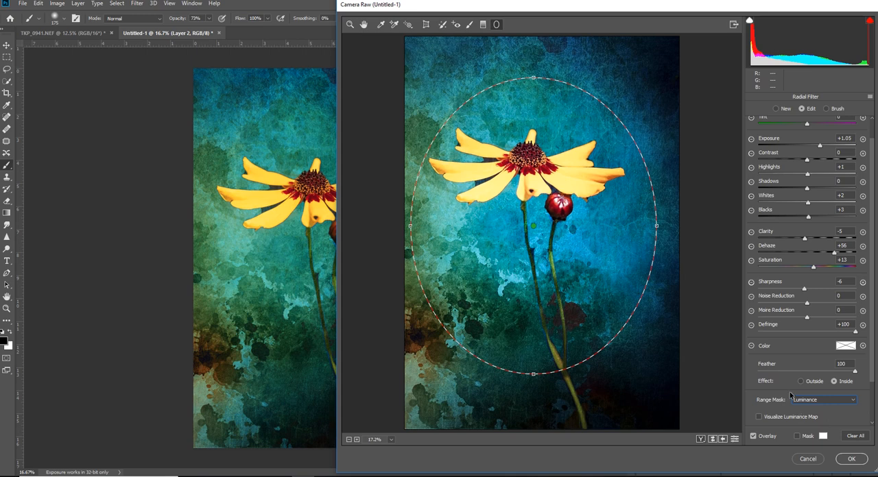
scroll(789, 392, down, 1)
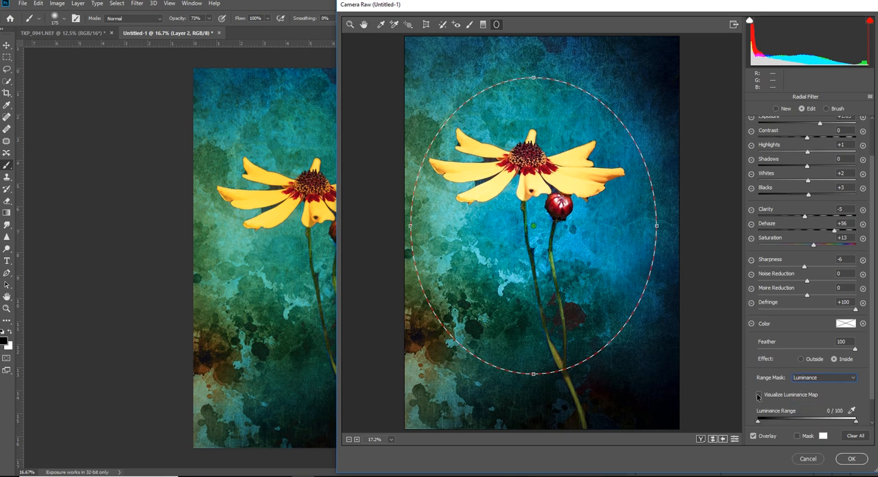
click(758, 395)
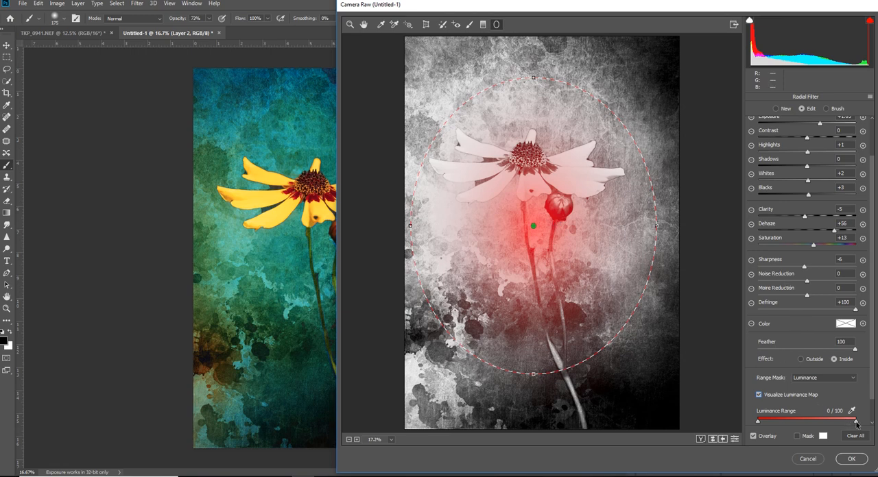
mouse_move(856, 421)
mouse_down()
mouse_move(812, 421)
mouse_move(851, 427)
mouse_up()
drag(758, 423, 825, 430)
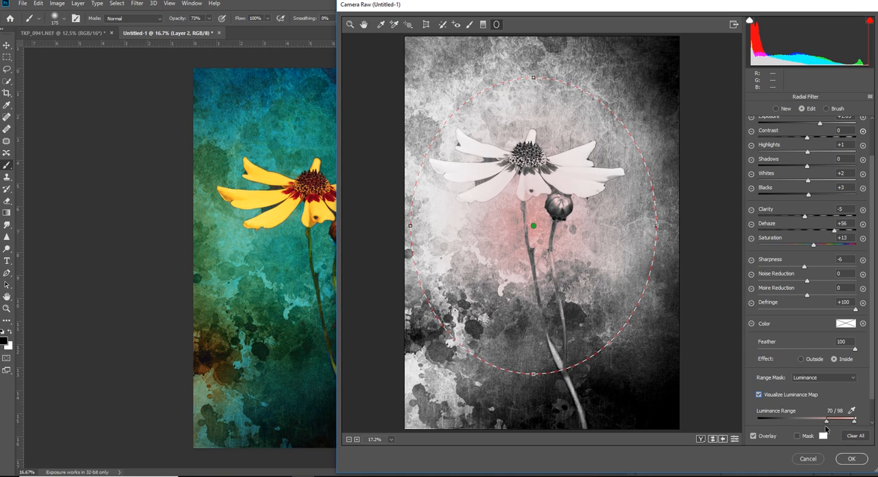
drag(825, 430, 829, 429)
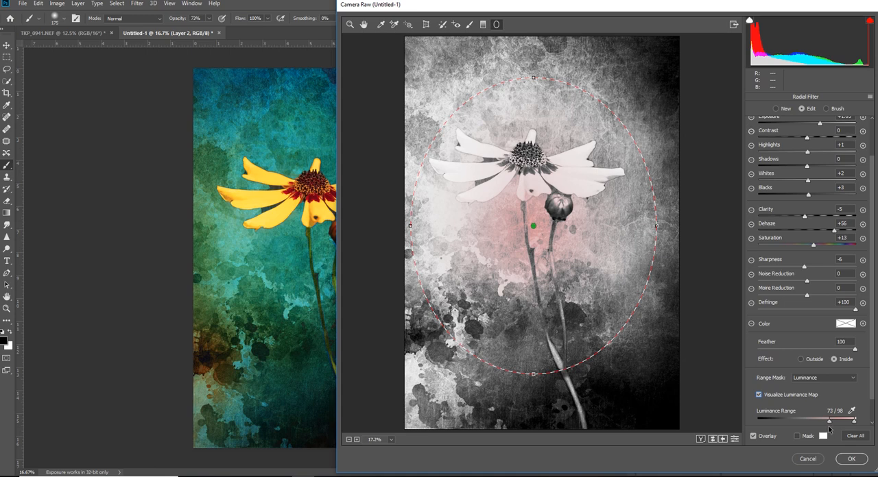
click(759, 396)
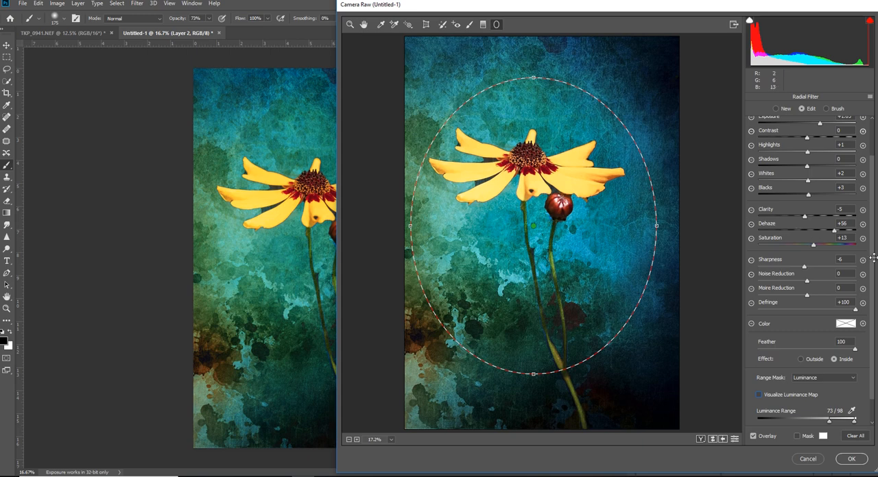
- Cool the radial filter to Temperature -90 and set its Exposure to +0.55
scroll(870, 246, up, 2)
scroll(868, 207, up, 1)
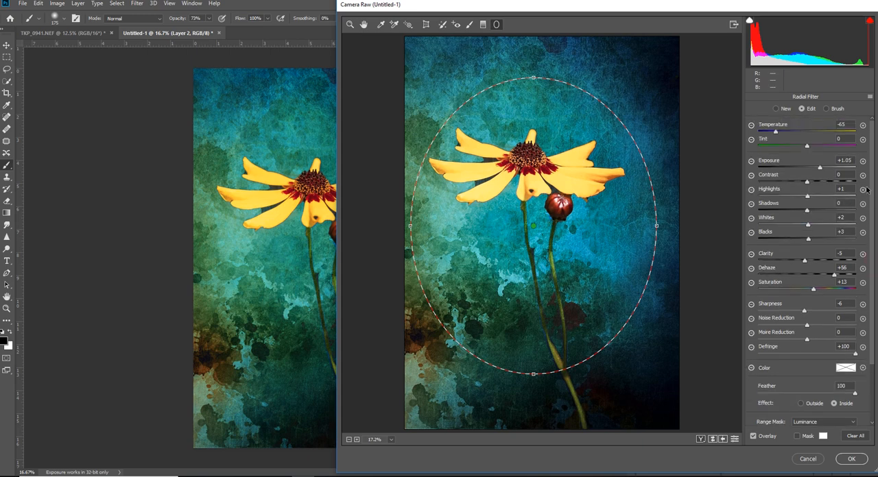
drag(775, 134, 763, 133)
click(820, 170)
mouse_move(820, 170)
mouse_down()
mouse_move(803, 169)
mouse_move(813, 171)
mouse_up()
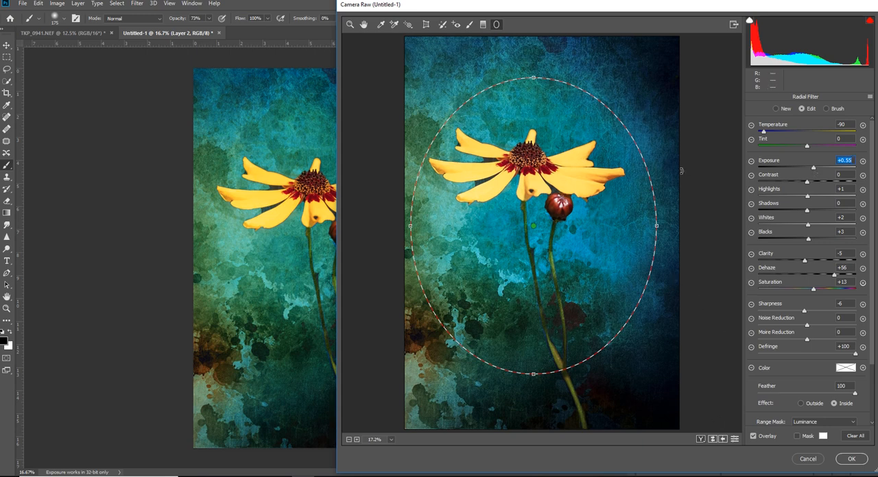
- Deselect the radial filter, set Sharpness to +41, and apply the Camera Raw adjustments to the merged layer
click(581, 52)
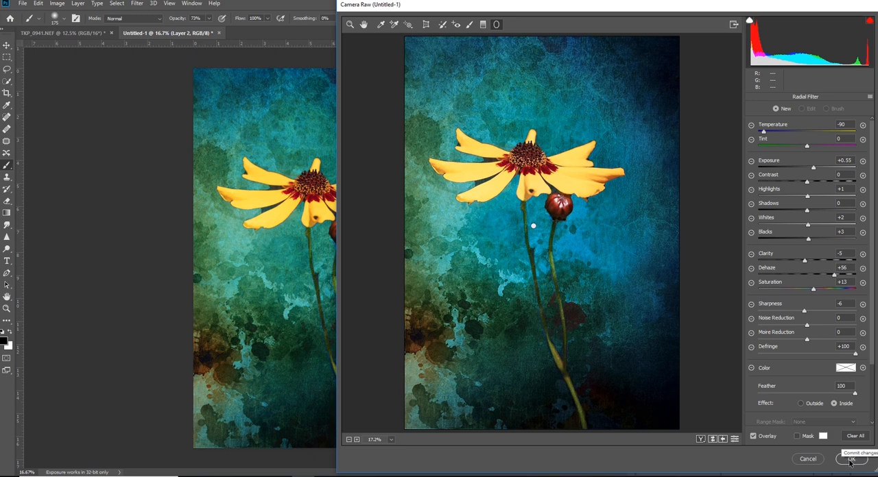
click(803, 312)
drag(803, 312, 821, 316)
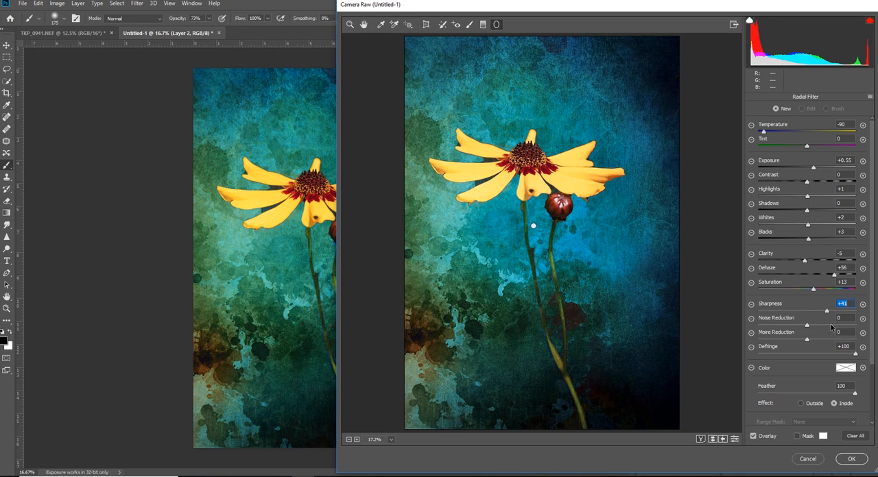
click(852, 459)
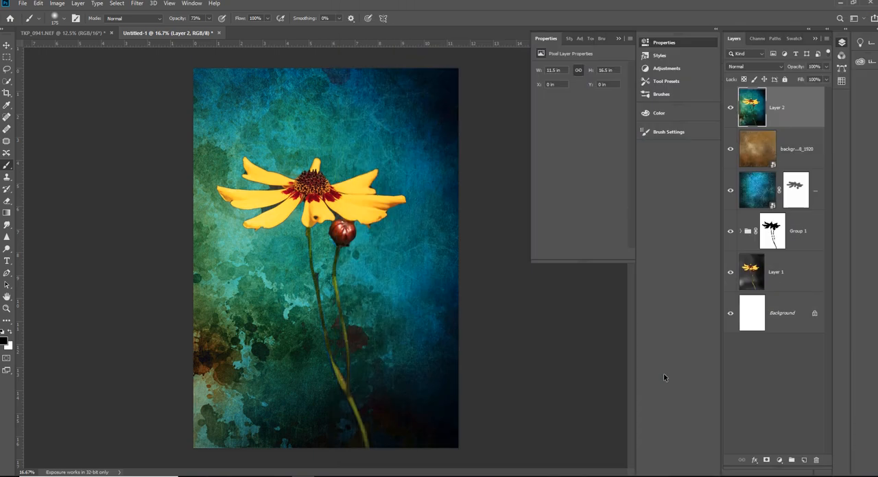
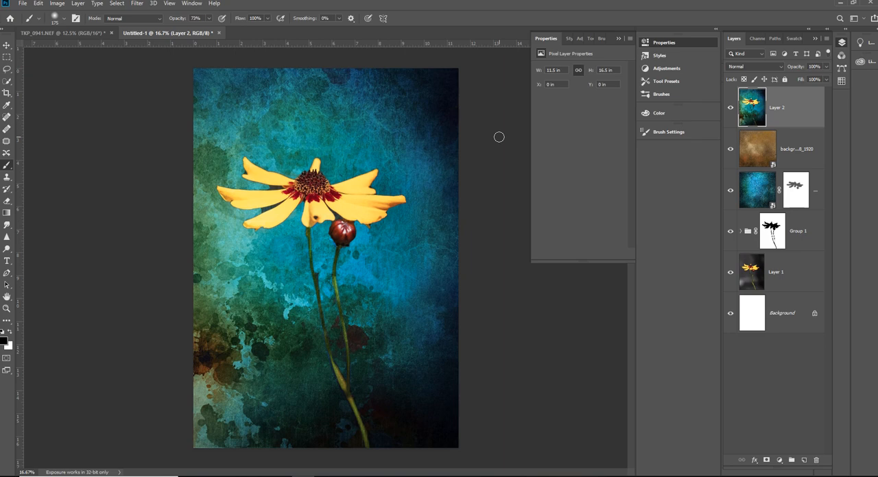
- Add a new empty layer above Layer 2 and browse the brush presets to the NEW BRUSHES group, collapsing the expanded fog 1 and plants groups
click(803, 461)
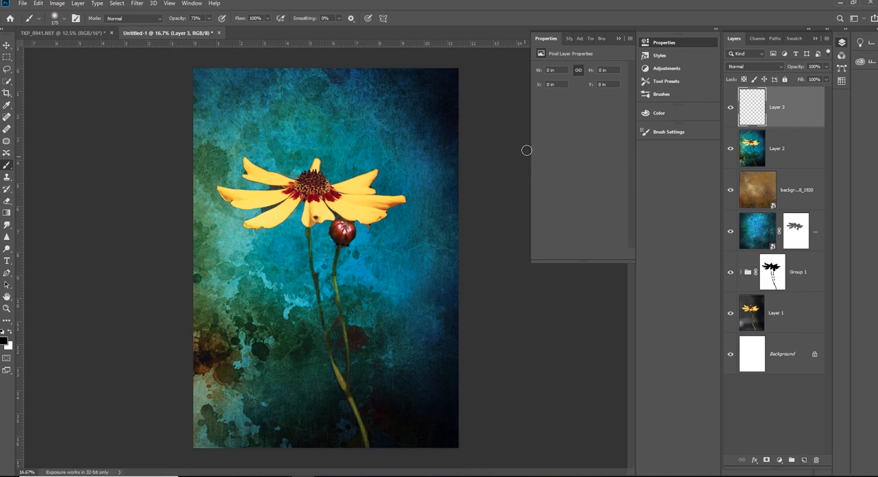
click(659, 96)
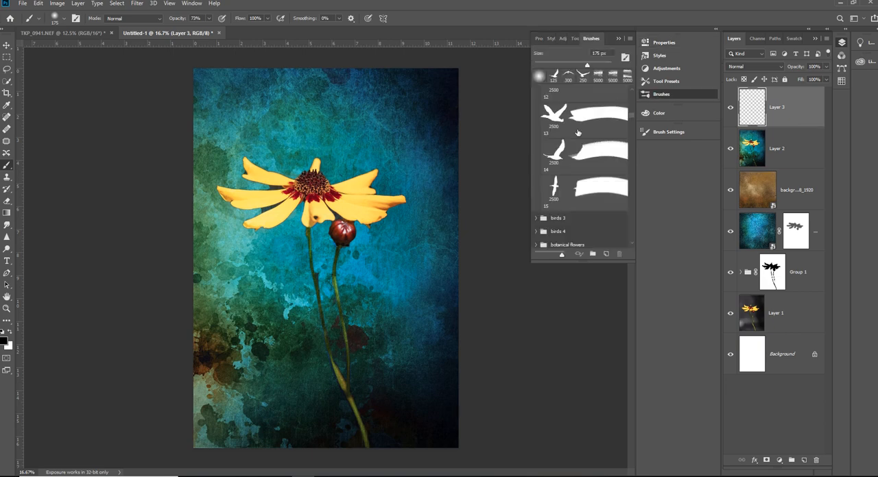
scroll(549, 141, down, 10)
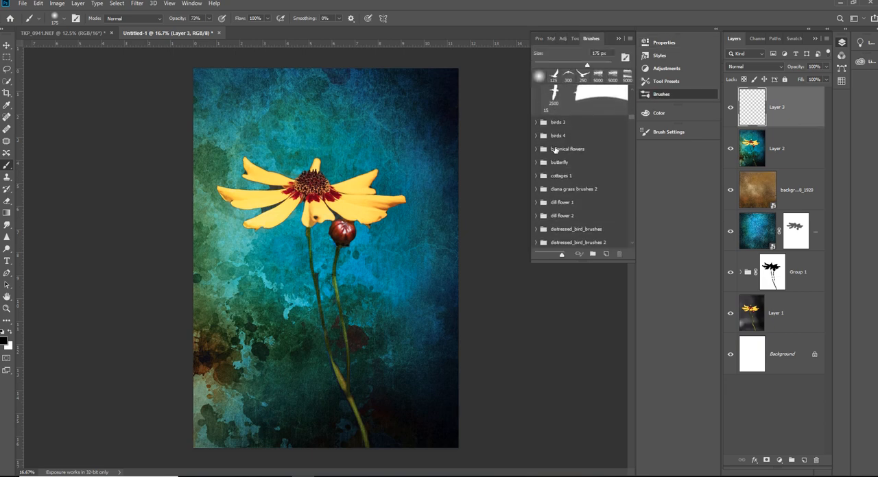
scroll(556, 157, down, 1)
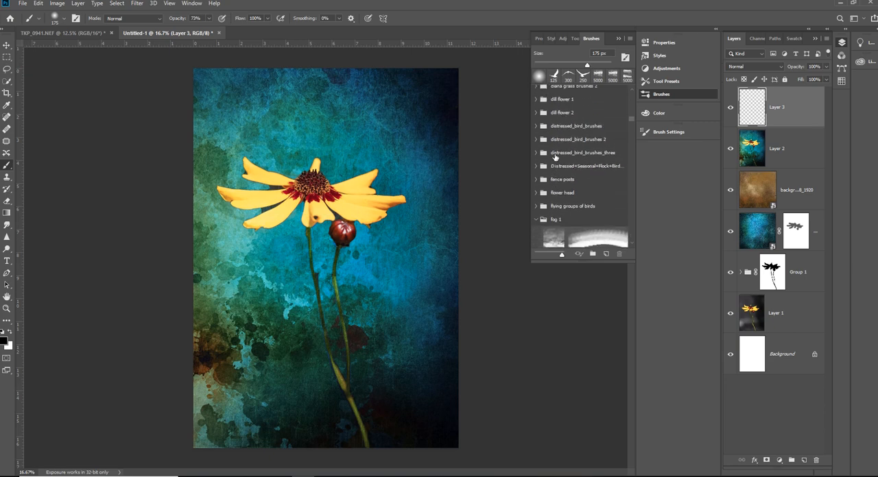
scroll(542, 159, down, 3)
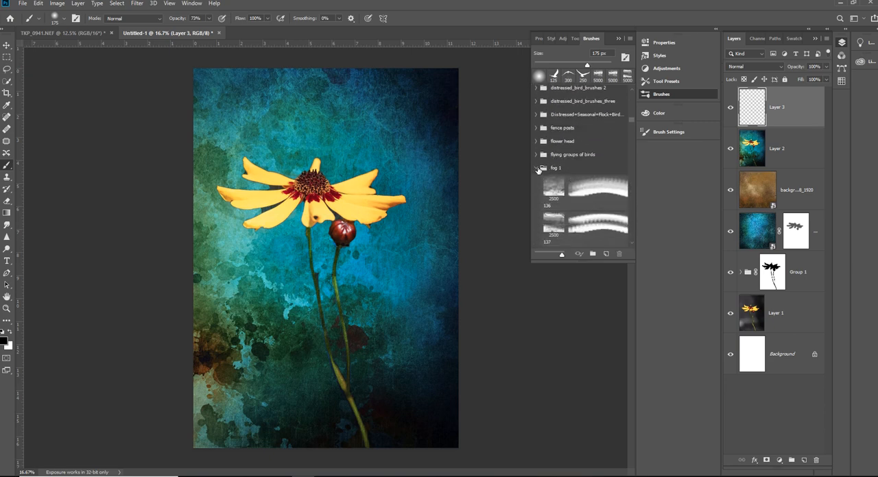
click(538, 169)
scroll(574, 187, down, 3)
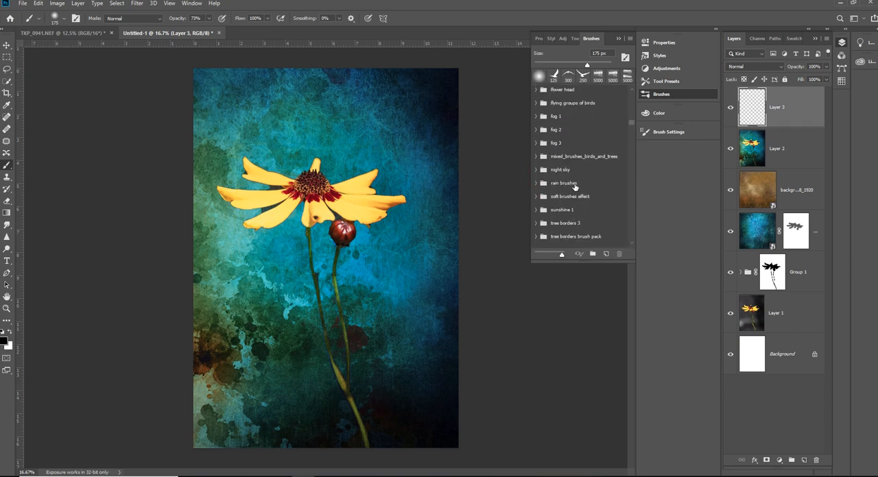
scroll(575, 187, down, 1)
scroll(575, 187, down, 5)
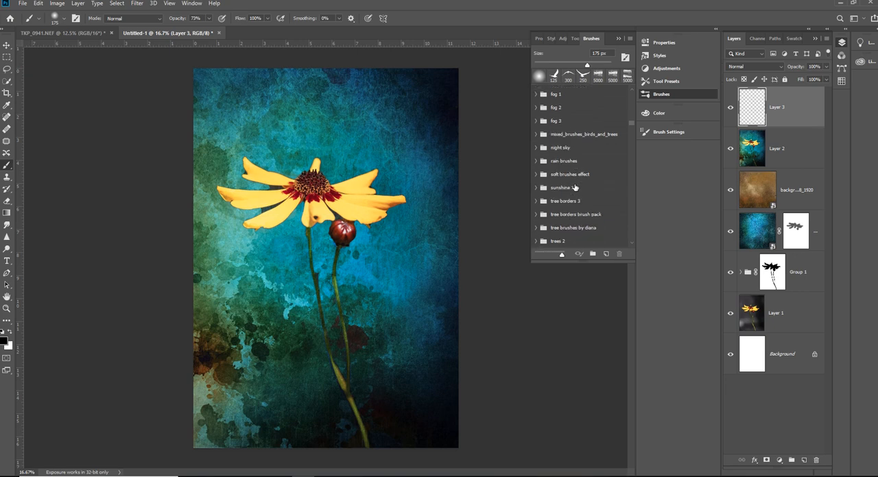
scroll(575, 187, down, 6)
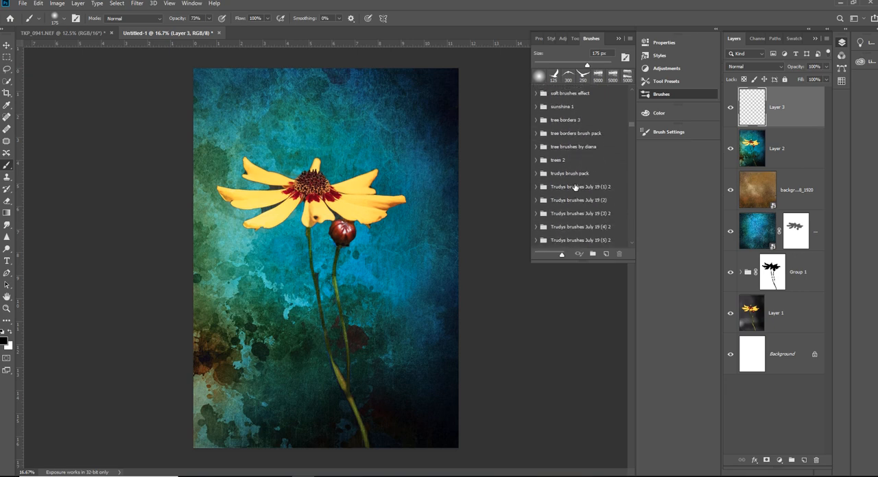
scroll(573, 190, down, 3)
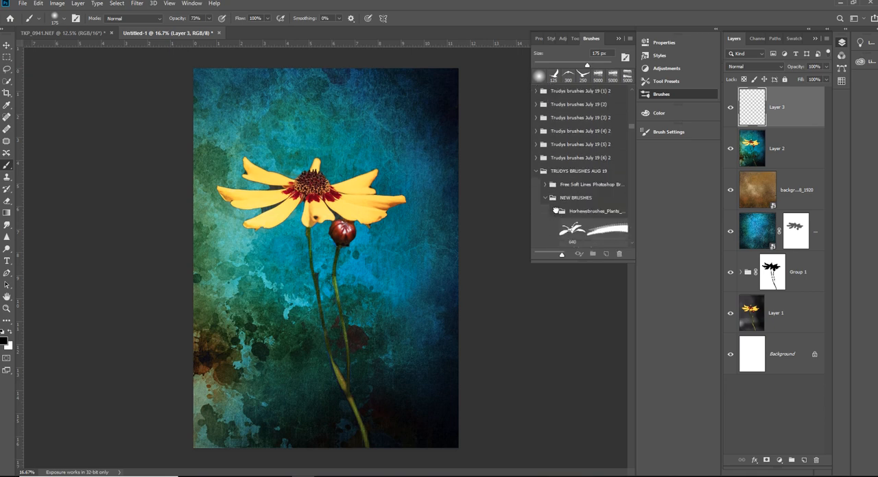
click(555, 211)
scroll(576, 209, down, 1)
scroll(585, 210, down, 4)
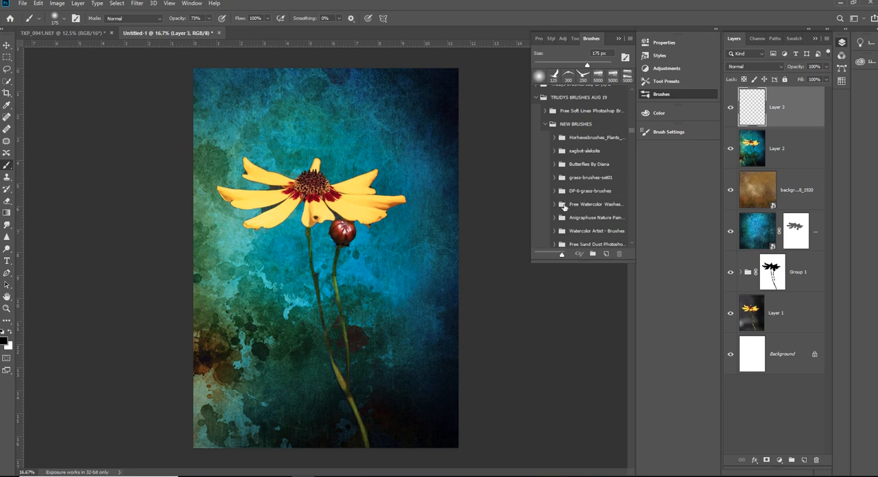
- Check the Free Watercolor Washes brushes, and select Watercolor Artist - Brush 07 from the Watercolor Artist - Brushes group
click(554, 204)
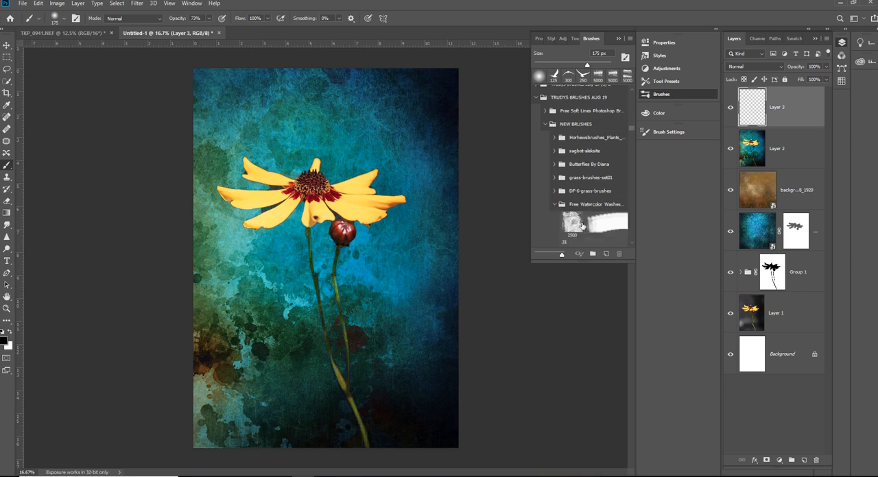
scroll(581, 225, down, 2)
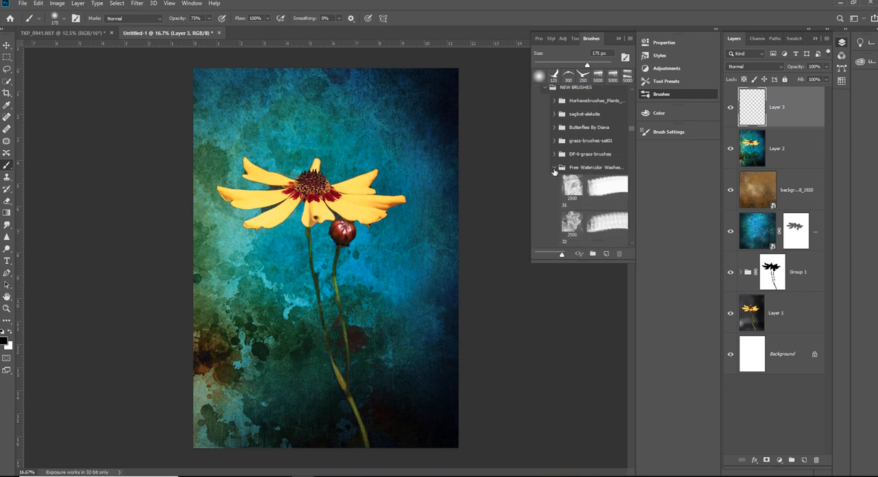
click(554, 175)
scroll(584, 216, down, 1)
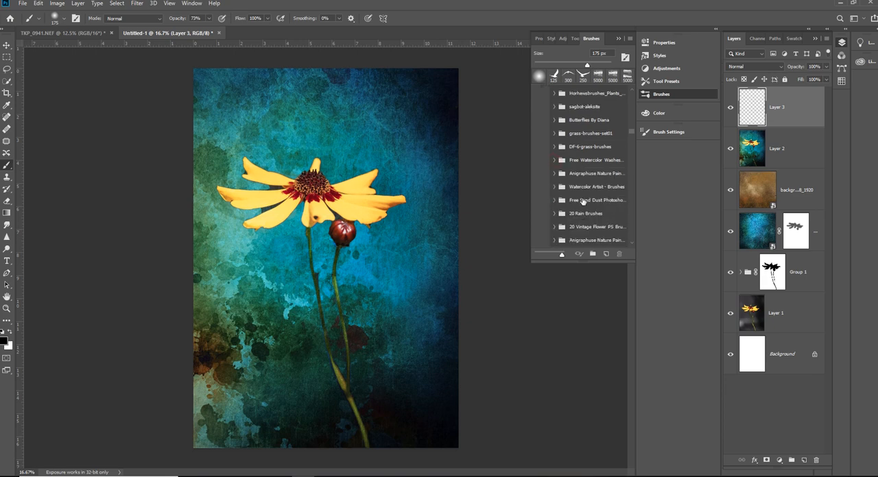
click(554, 187)
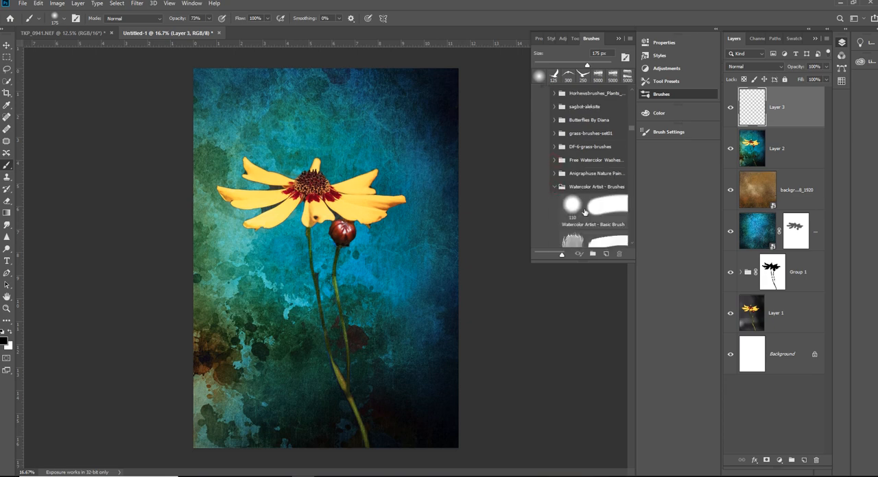
scroll(584, 213, down, 8)
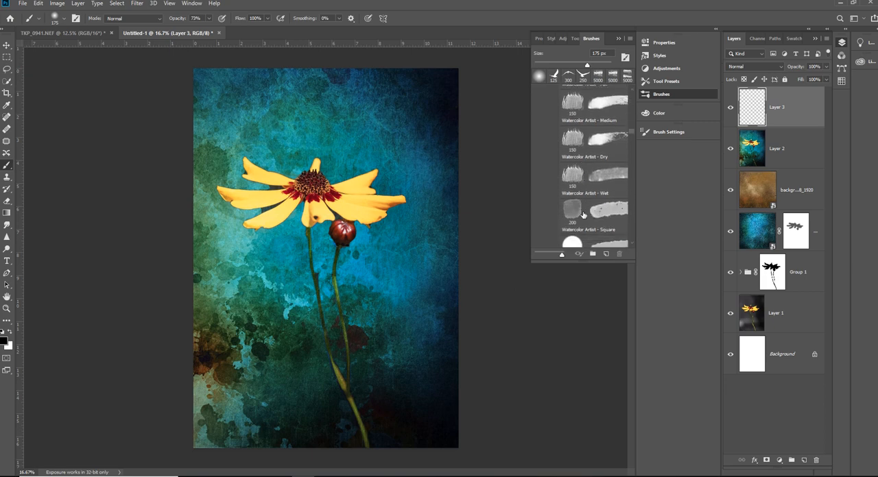
scroll(584, 215, down, 8)
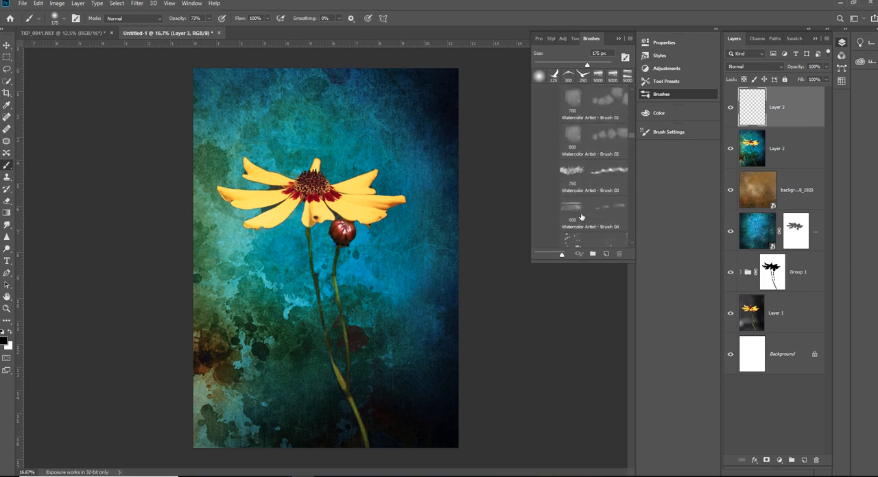
scroll(580, 216, down, 3)
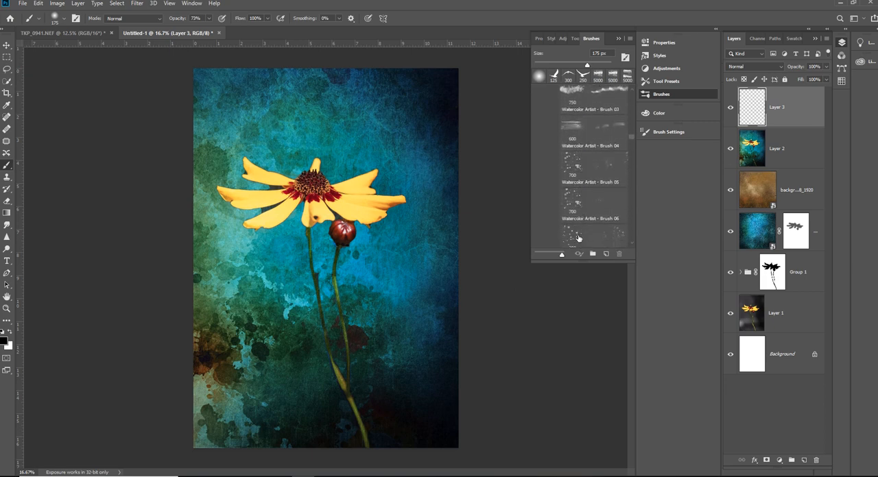
click(574, 236)
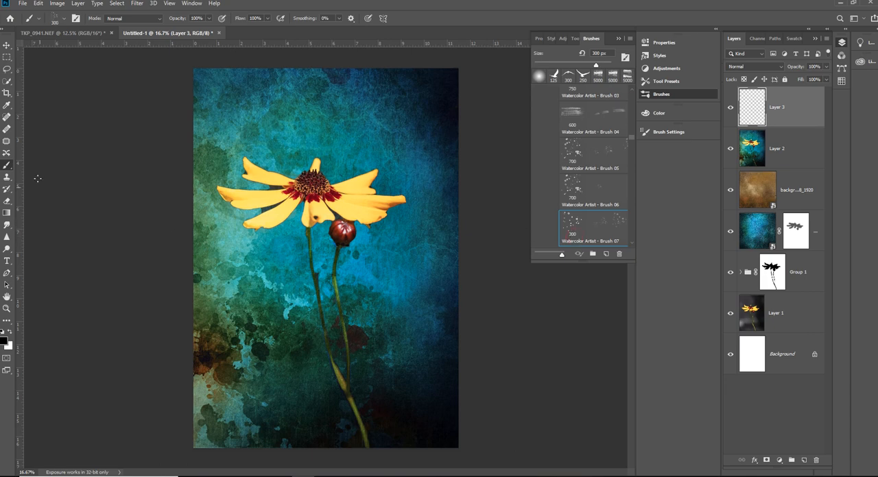
- Sample the light yellow of the flower's petal as the foreground colour and return to the Brush tool
click(6, 107)
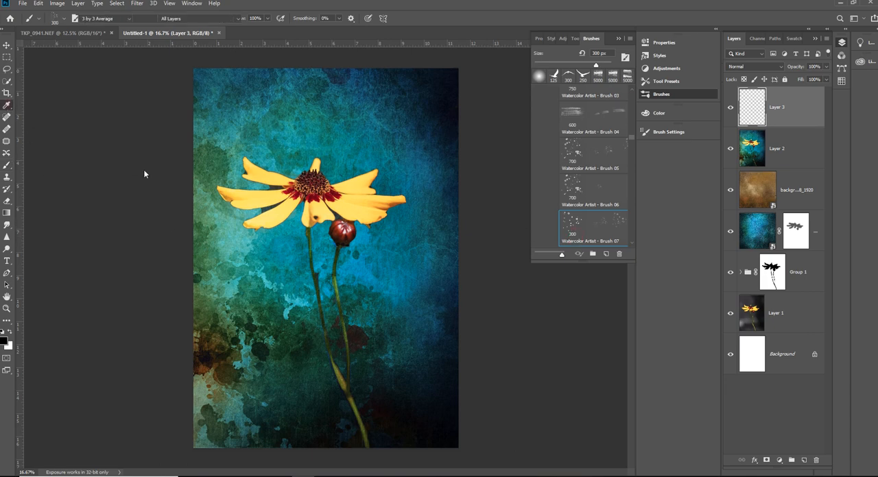
click(386, 204)
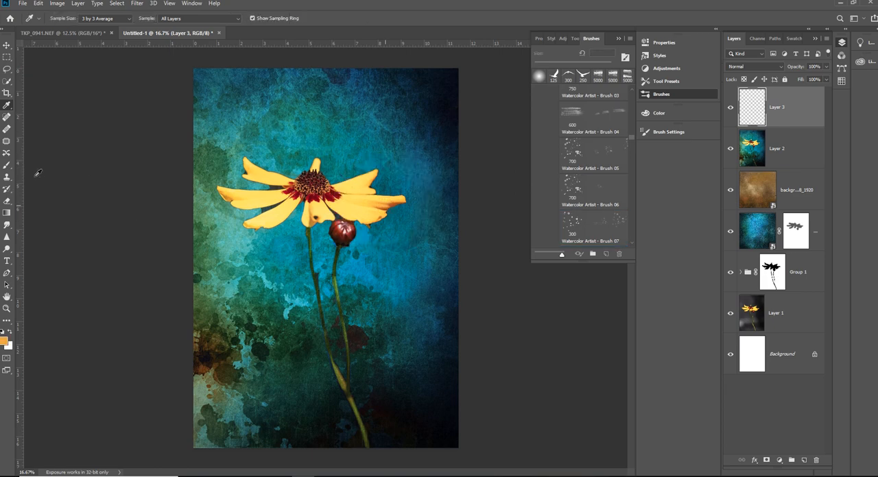
click(368, 215)
click(7, 165)
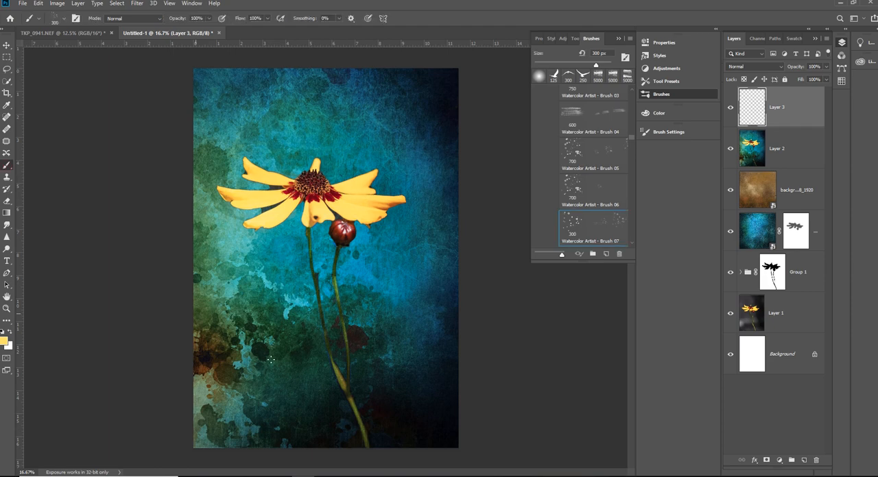
- Enlarge the brush to 1500 px and stamp a yellow spatter in the lower-right part of the image
key(bracketright)
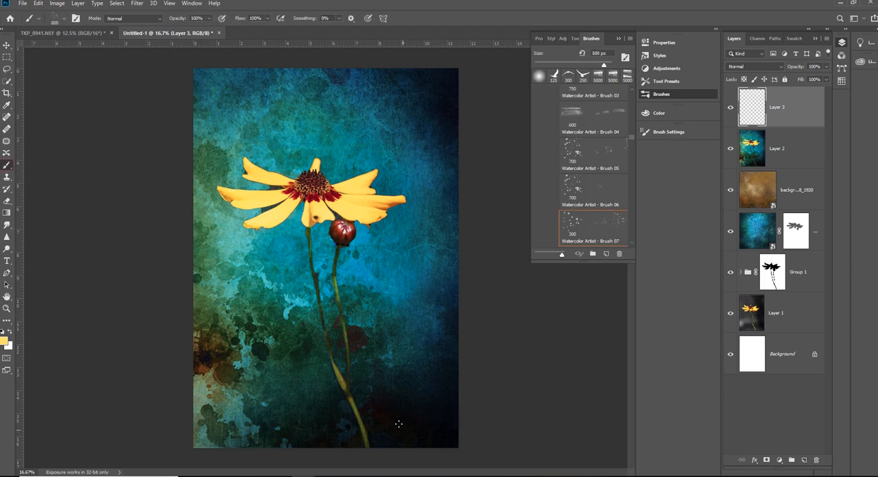
key(bracketright)
key(bracketright)
key(bracketright)
key(bracketright)
click(407, 410)
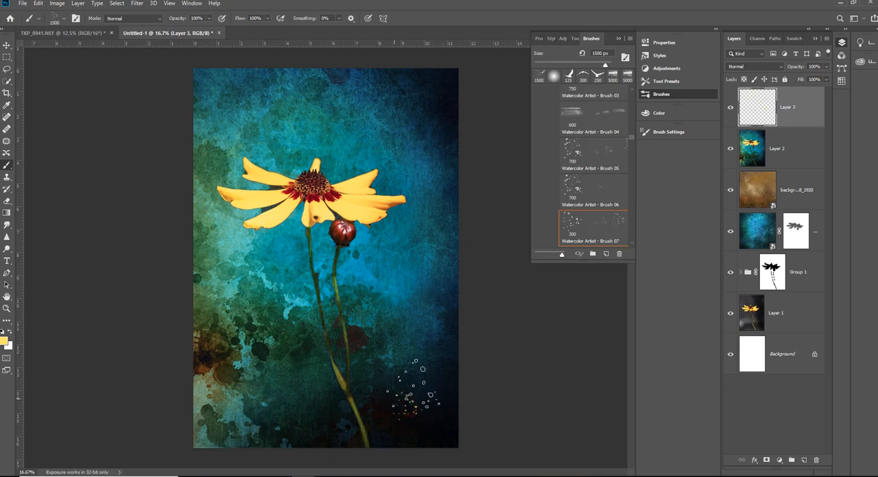
- Stamp larger yellow spatters along the image's lower right and lower left with the brush at 2500 px and 2600 px
key(bracketright)
key(bracketright)
key(bracketright)
key(bracketright)
key(bracketright)
key(bracketright)
key(bracketright)
key(bracketright)
key(bracketright)
key(bracketright)
click(432, 408)
key(bracketright)
click(260, 395)
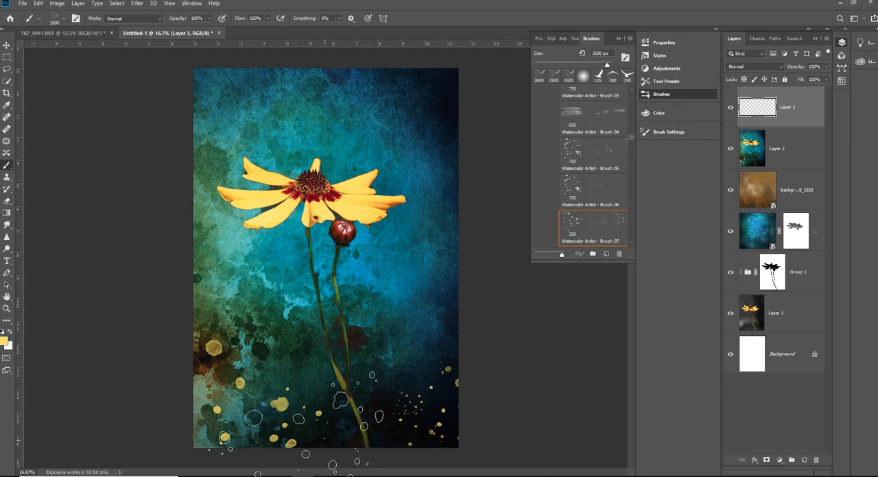
- Reduce the brush to 1100 px for finer yellow spatters around the base of the stem and the lower-left area
key(bracketleft)
key(bracketleft)
key(bracketleft)
key(bracketleft)
key(bracketleft)
key(bracketleft)
key(bracketleft)
key(bracketleft)
key(bracketleft)
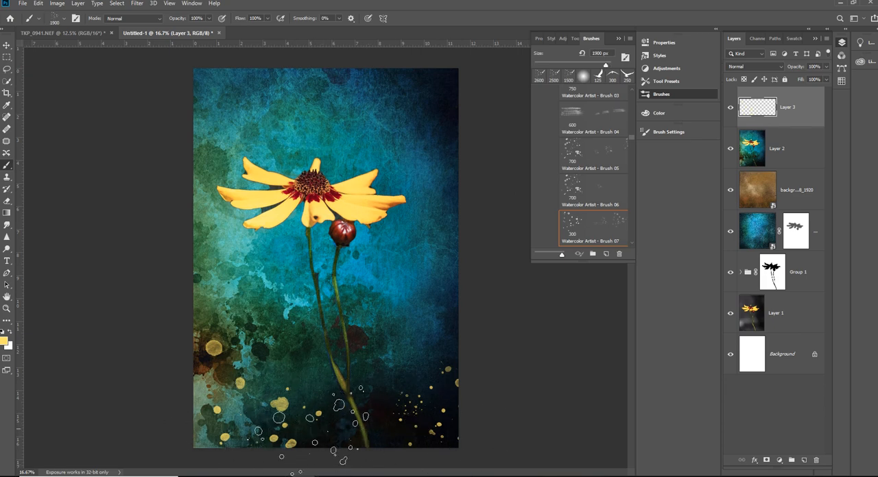
key(bracketleft)
key(bracketleft)
key(bracketleft)
key(bracketleft)
key(bracketleft)
key(bracketleft)
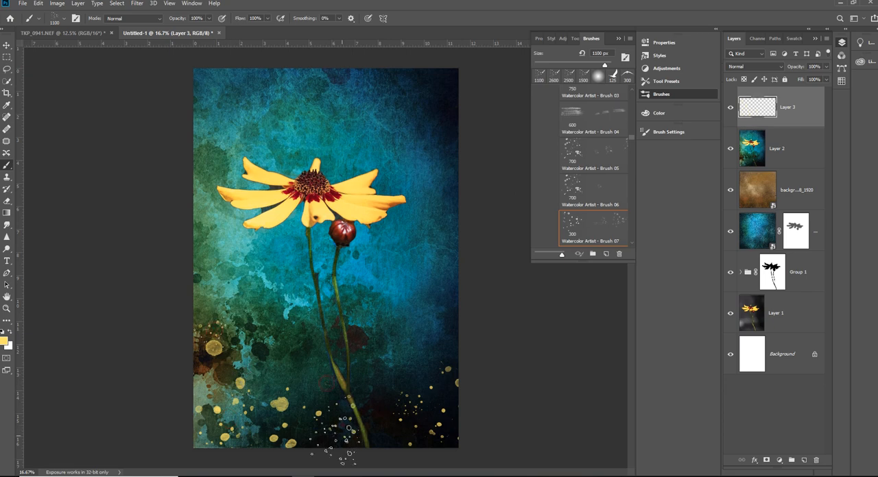
- Switch to Watercolor Artist - Brush 06 at 700 px and stamp yellow spatters in the image's upper-right corner
click(581, 199)
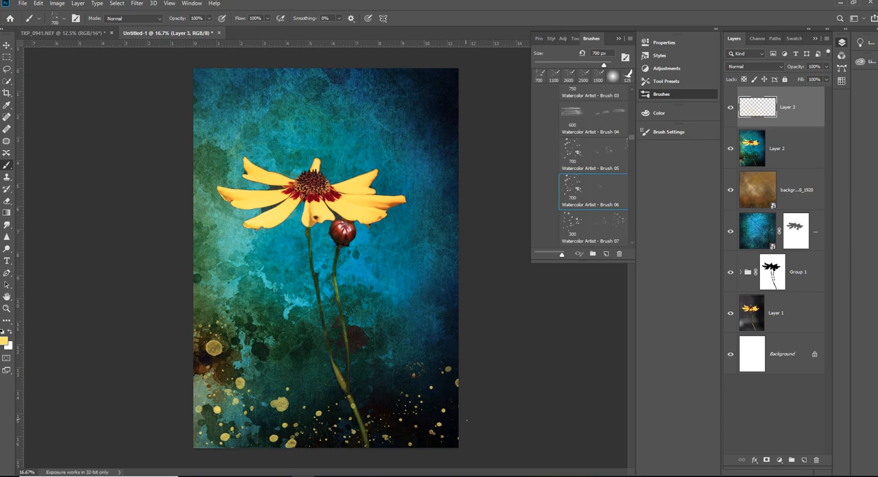
click(438, 110)
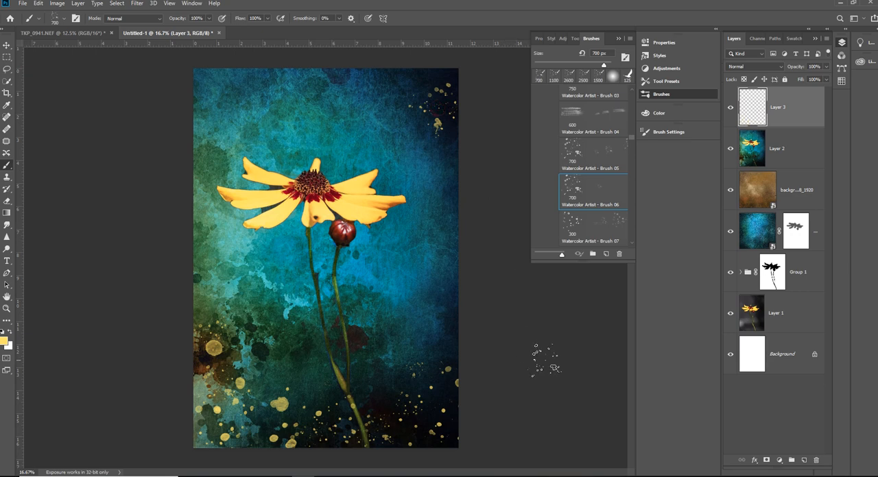
click(419, 68)
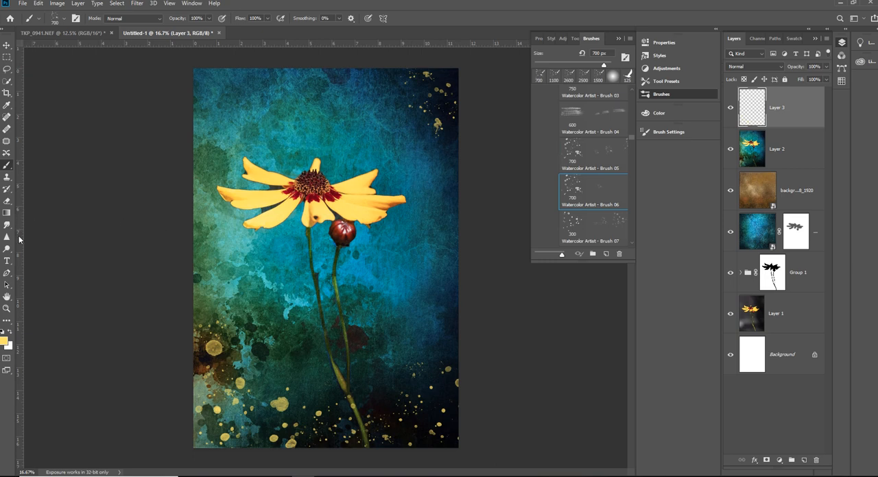
- Sample a blue from the background beside the stems and stamp a blue spatter at the lower right with the 700 px brush
click(6, 105)
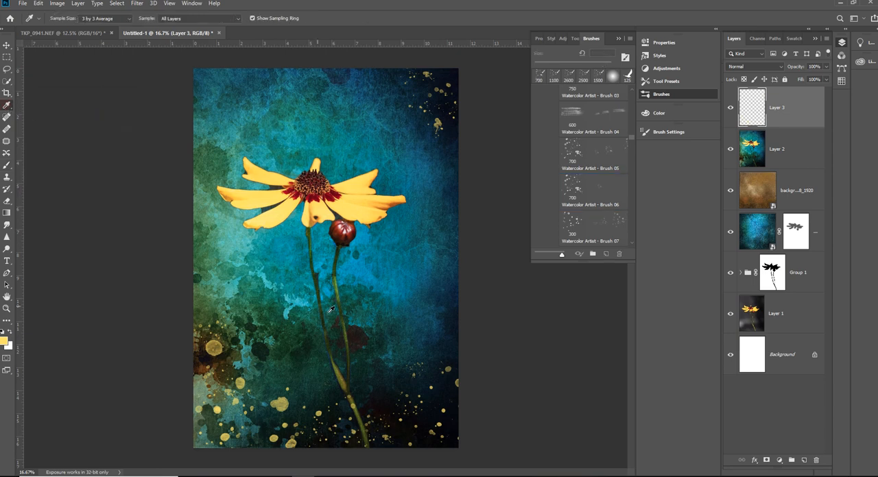
click(394, 287)
click(6, 167)
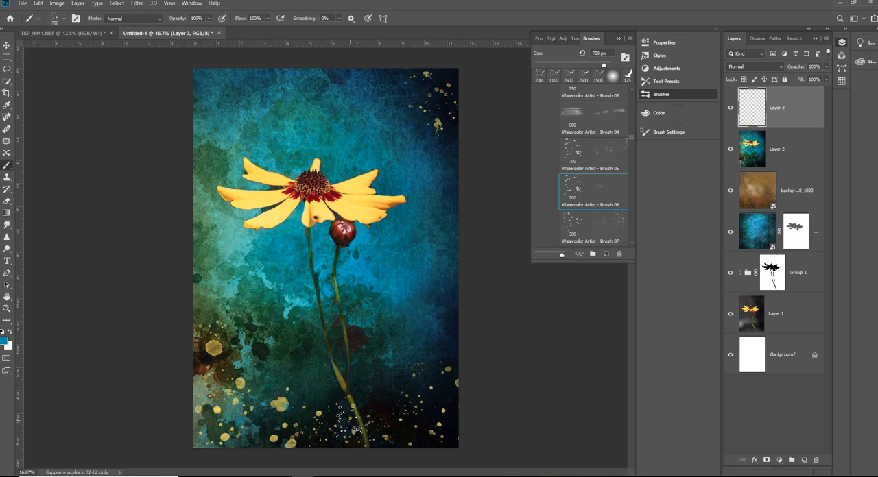
click(404, 401)
- Switch back to Watercolor Artist - Brush 07 at 300 px and stamp small blue spatters along the lower part of the image
click(597, 228)
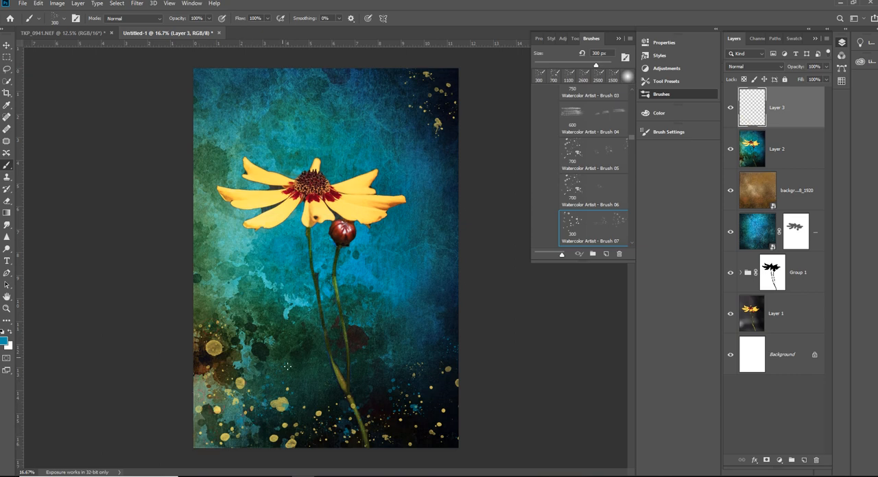
click(313, 394)
click(419, 440)
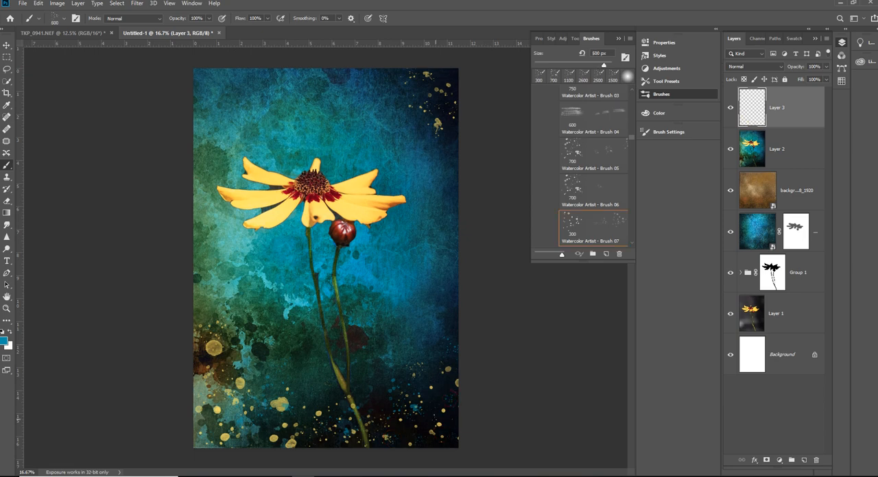
- Enlarge the brush to 5000 px and stamp large blue spatters at the lower right and across the lower stems
key(bracketright)
key(bracketright)
key(bracketright)
key(bracketright)
key(bracketright)
key(bracketright)
key(bracketright)
key(bracketright)
key(bracketright)
key(bracketright)
key(bracketright)
key(bracketright)
key(bracketright)
key(bracketright)
key(bracketright)
key(bracketright)
key(bracketright)
key(bracketright)
key(bracketright)
key(bracketright)
key(bracketright)
key(bracketright)
key(bracketright)
key(bracketright)
key(bracketright)
key(bracketright)
key(bracketright)
key(bracketright)
key(bracketright)
key(bracketright)
key(bracketright)
key(bracketright)
key(bracketright)
key(bracketright)
key(bracketright)
key(bracketright)
key(bracketright)
key(bracketright)
key(bracketright)
key(bracketright)
key(bracketright)
key(bracketright)
key(bracketright)
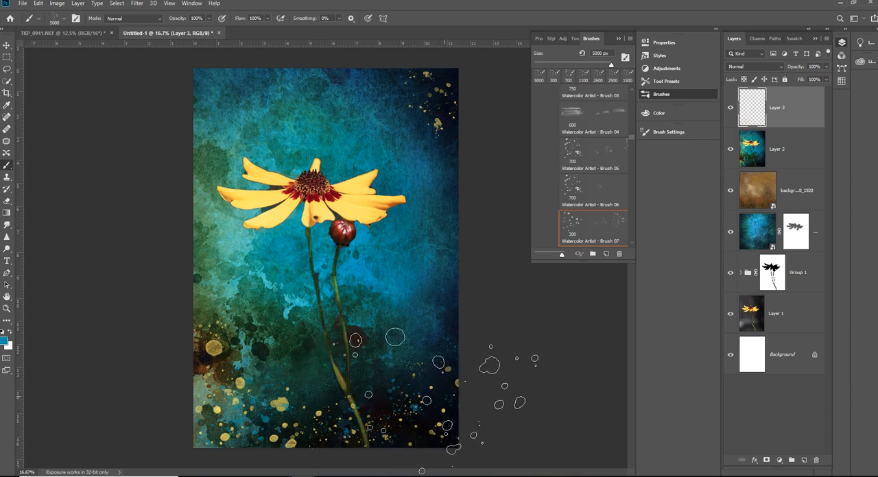
click(473, 388)
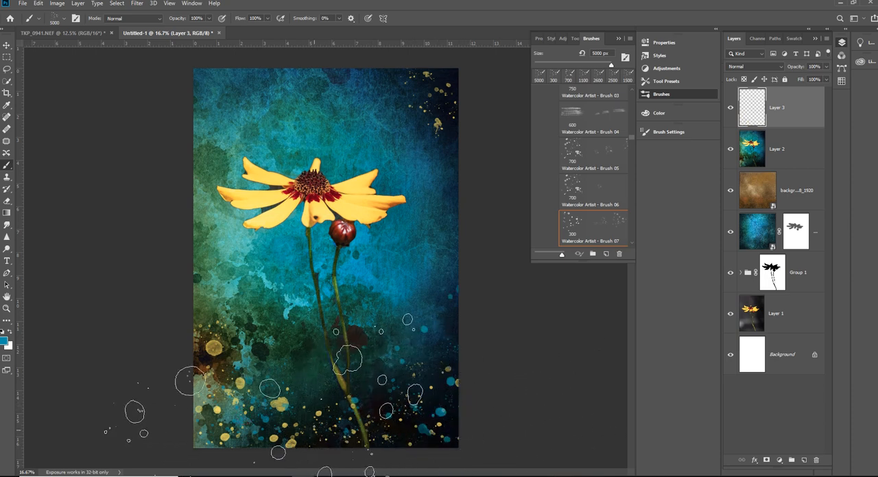
click(323, 385)
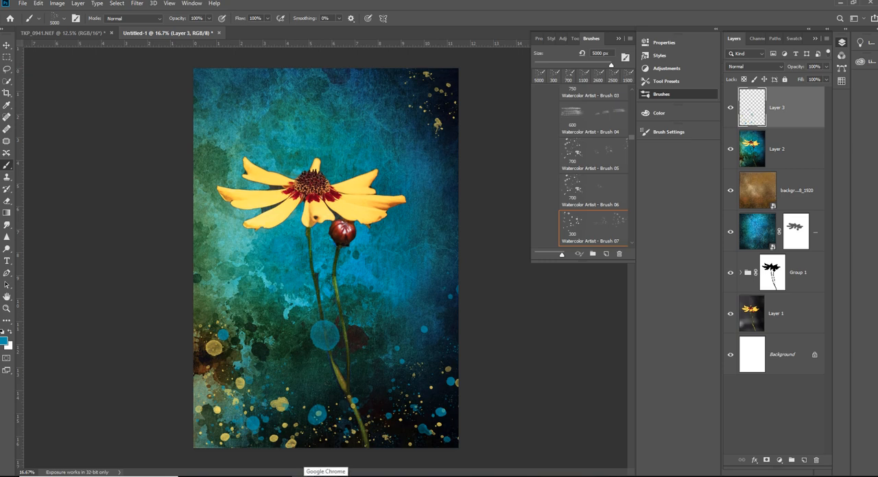
- Undo the last large blue spatter stamped over the stems
key(ctrl+z)
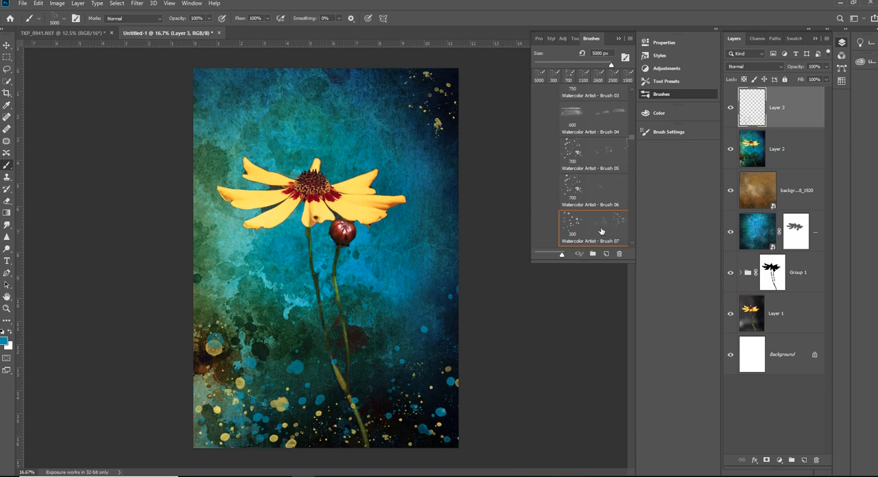
- Add a new layer above the paint spatters and select brush 3 from the first Free Fog Photoshop brush set
scroll(591, 238, down, 3)
scroll(591, 237, down, 5)
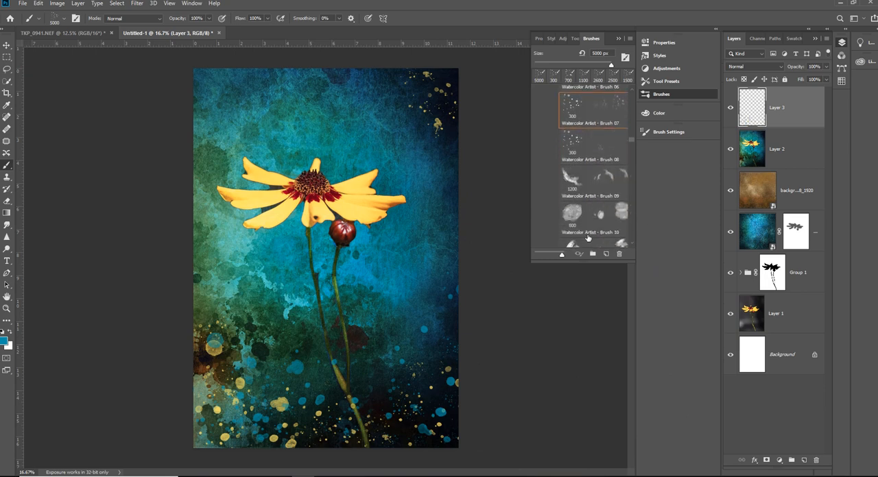
scroll(587, 235, down, 3)
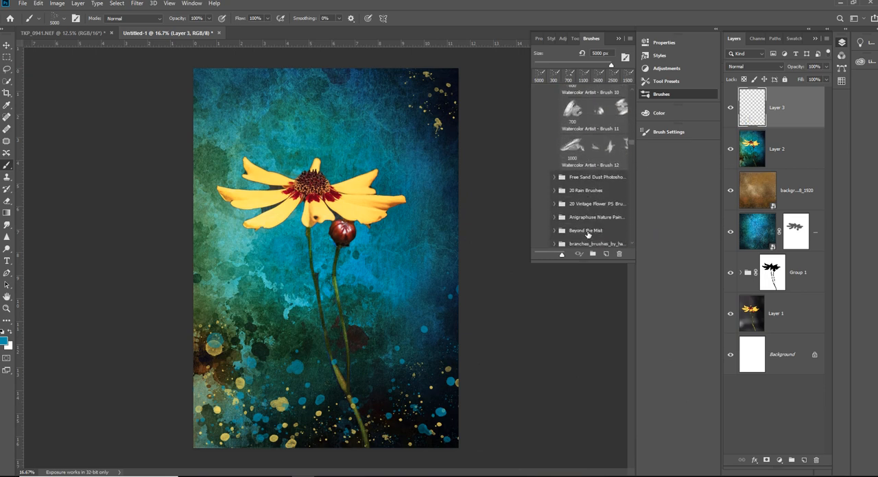
click(803, 460)
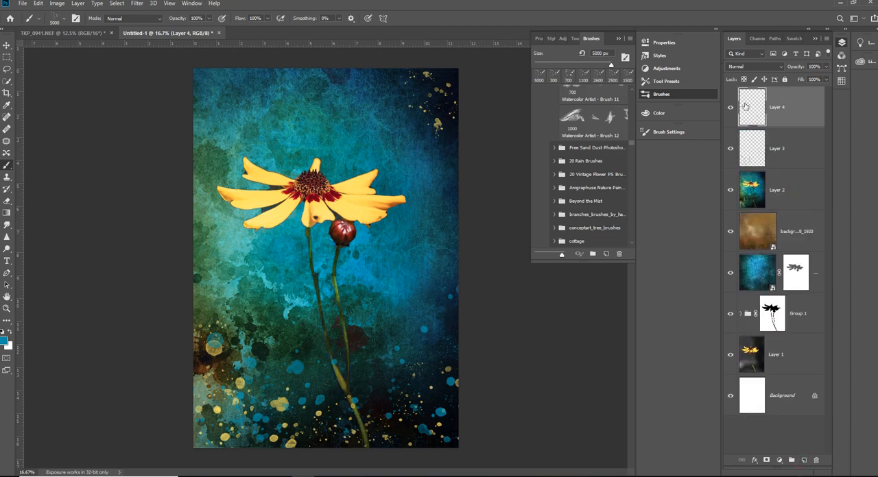
scroll(577, 205, down, 3)
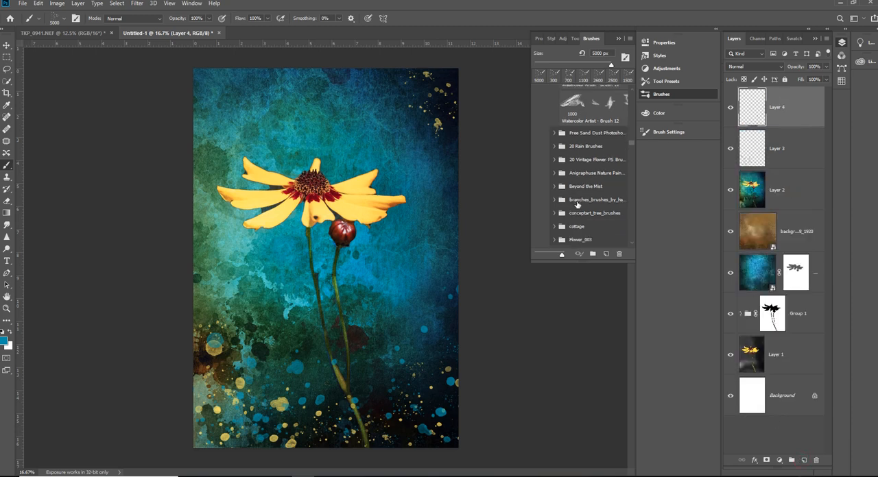
scroll(577, 204, down, 3)
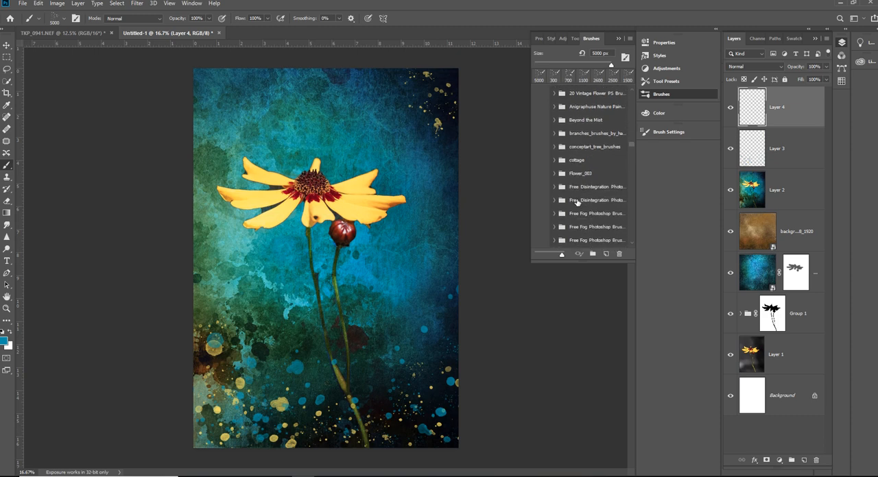
click(555, 214)
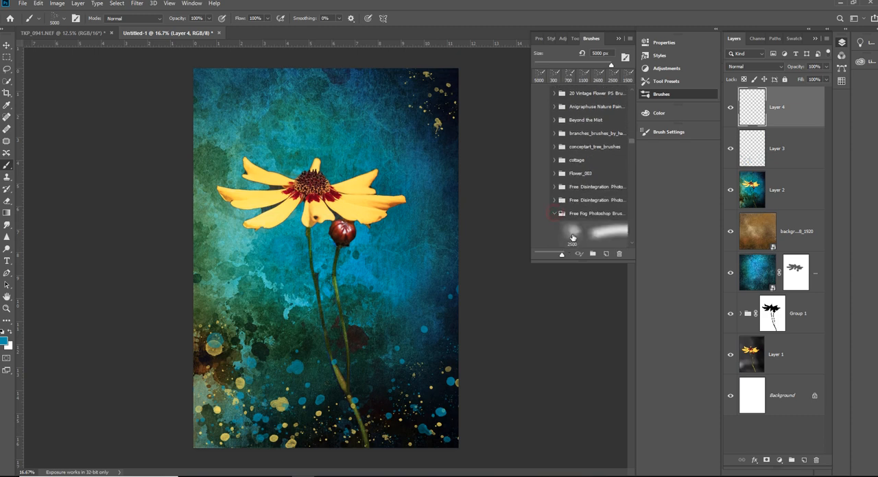
scroll(604, 234, down, 9)
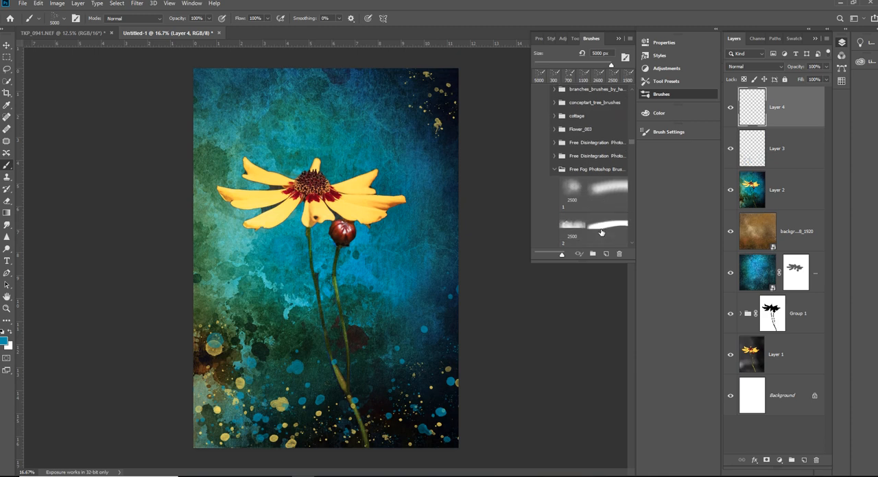
click(601, 194)
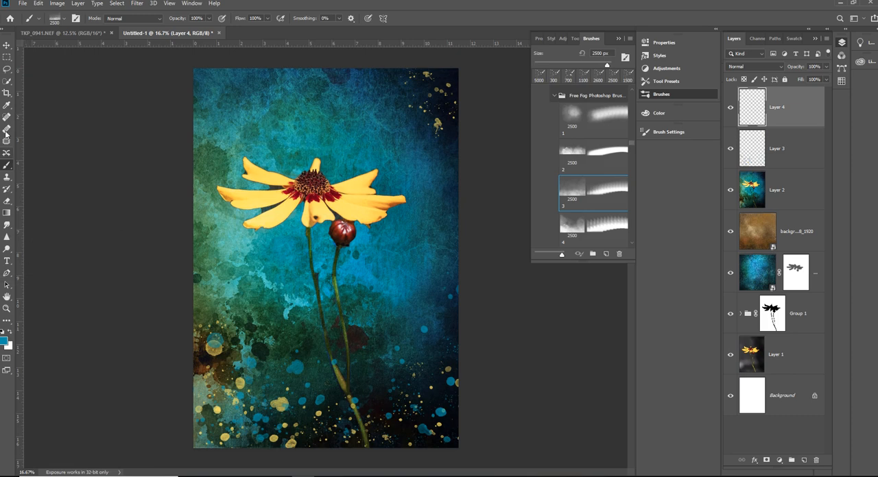
- Set the foreground colour to a very pale blue and return to the Brush tool
click(6, 106)
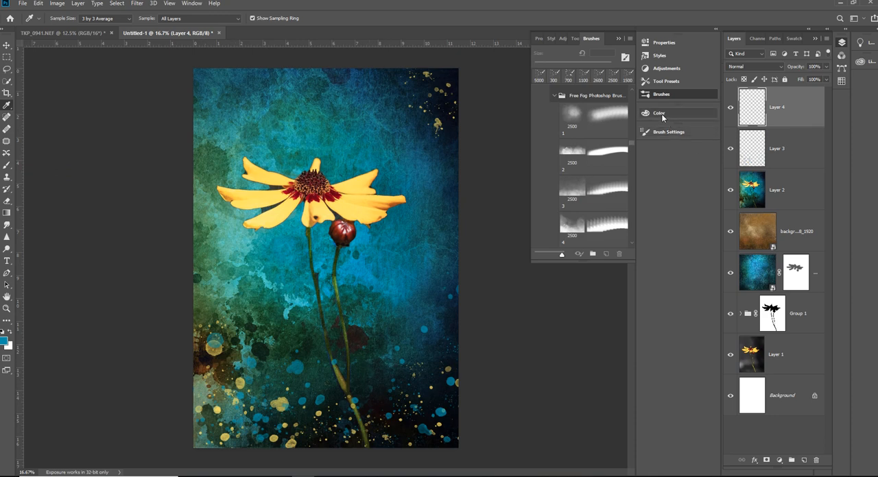
click(682, 113)
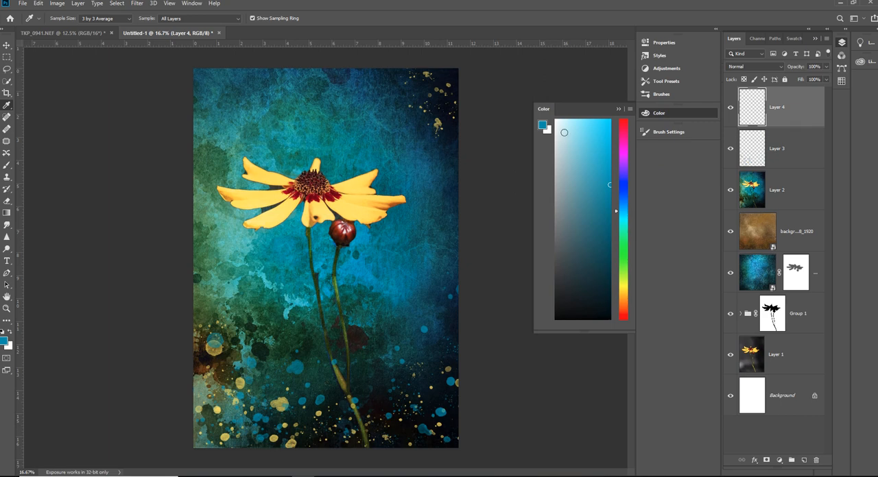
click(564, 132)
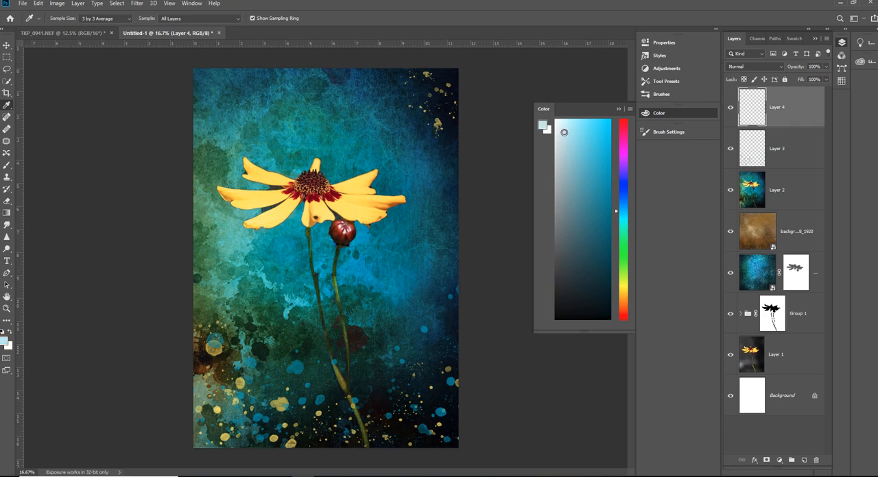
click(7, 166)
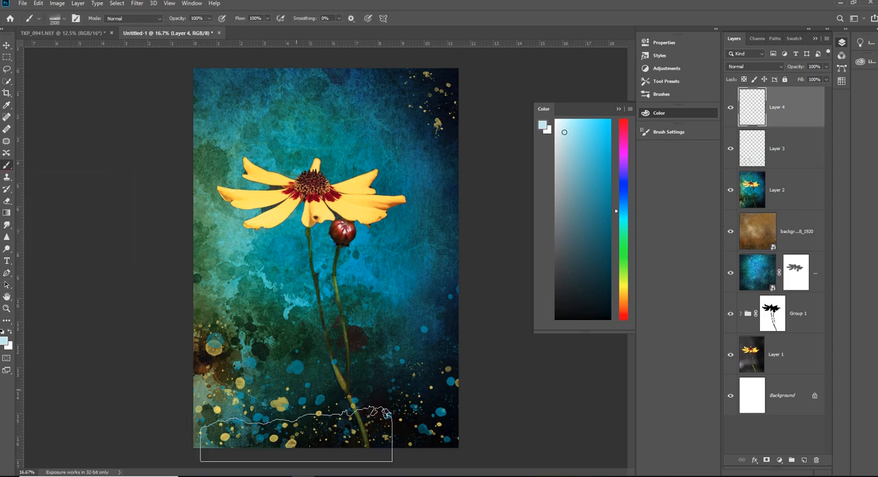
- Enlarge the fog brush to 4300 px and stamp pale blue fog across the lower part of the image
key(bracketright)
key(bracketright)
key(bracketright)
key(bracketright)
key(bracketright)
key(bracketright)
key(bracketright)
key(bracketright)
key(bracketright)
key(bracketright)
key(bracketright)
key(bracketright)
key(bracketright)
key(bracketright)
key(bracketright)
key(bracketright)
key(bracketright)
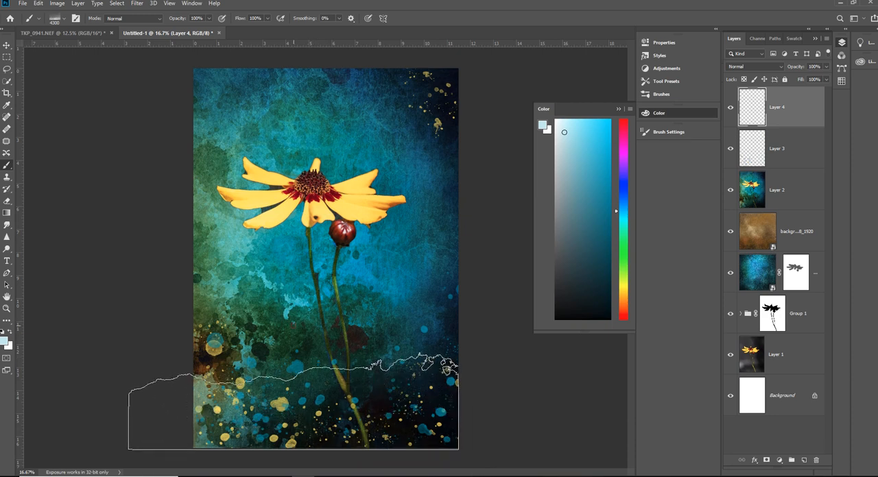
click(293, 401)
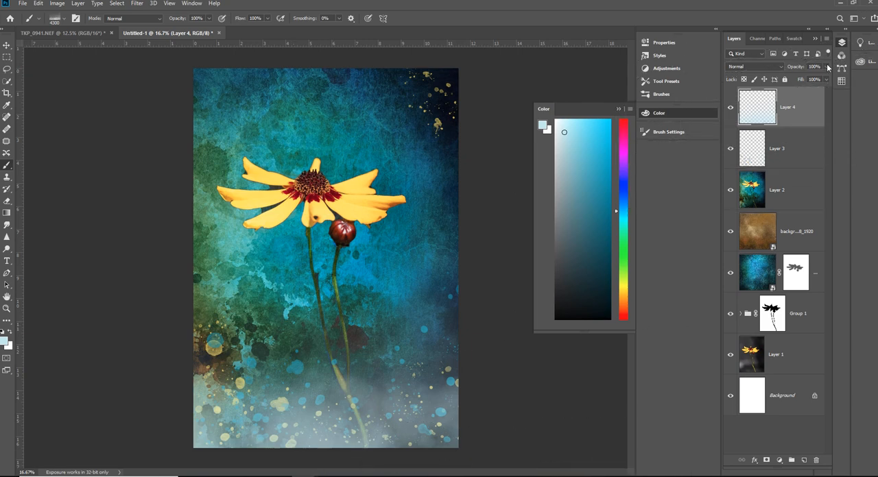
- Try lowering the fog layer's opacity to 24%, and undo both the opacity change and the fog stamp
click(828, 67)
drag(827, 78, 797, 81)
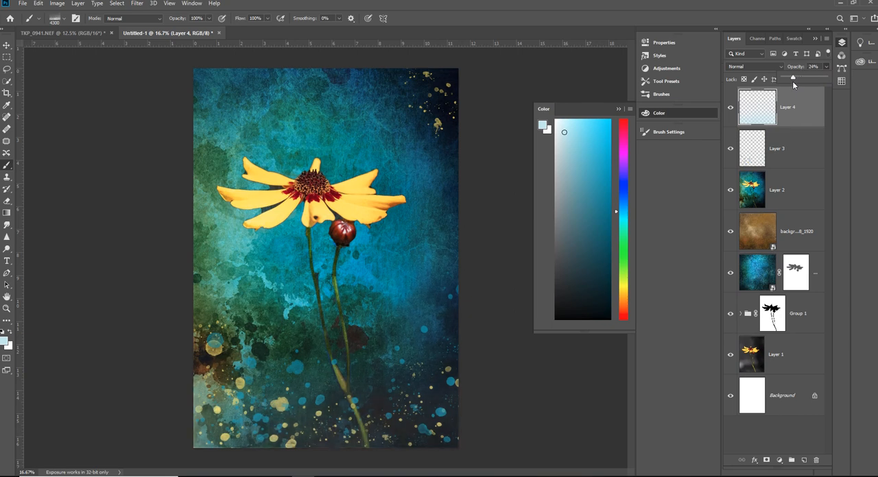
drag(794, 84, 792, 84)
key(ctrl+z)
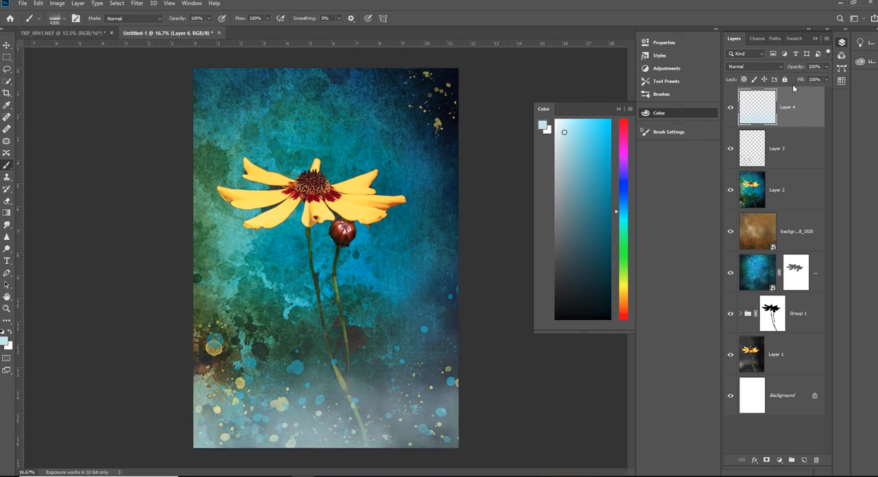
key(ctrl+z)
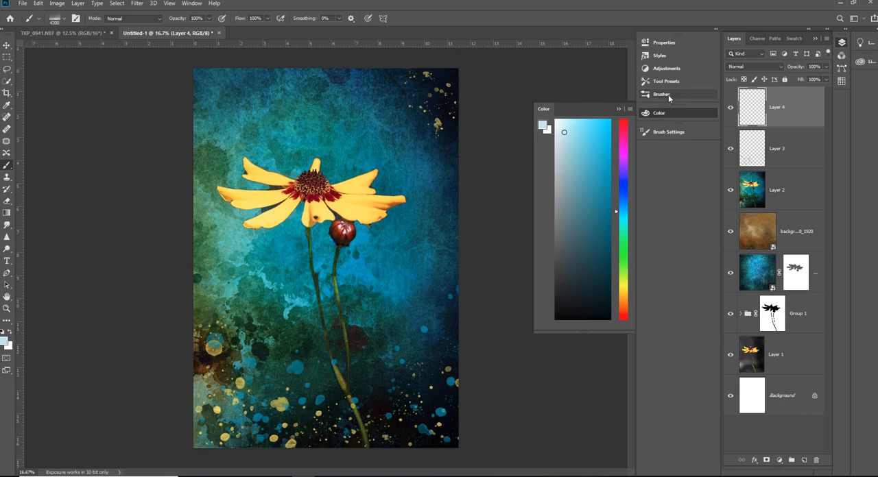
- Switch to brush 4 of the Free Fog Photoshop set at 2500 px
click(668, 95)
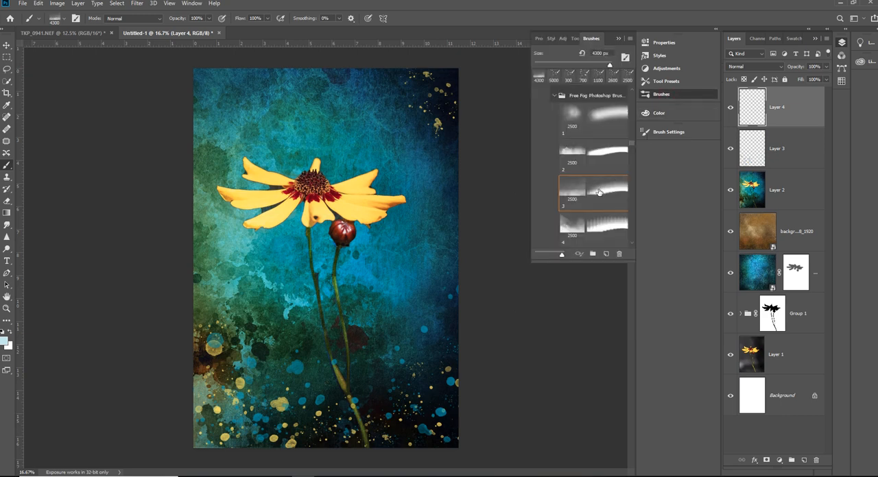
scroll(599, 193, down, 2)
scroll(598, 192, down, 4)
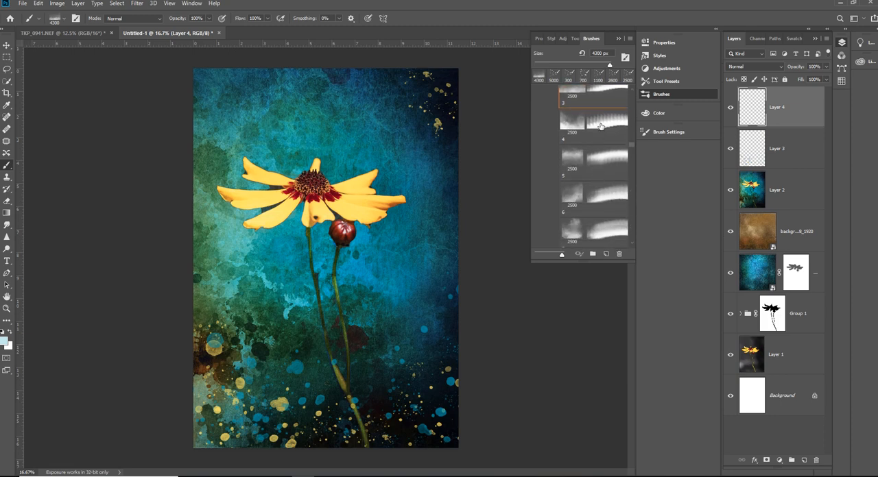
click(601, 125)
click(601, 126)
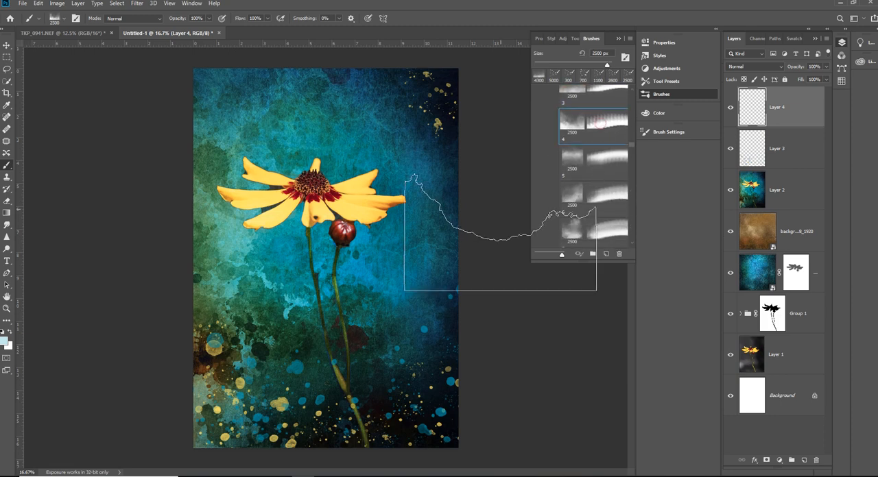
- Set the fog brush's spacing to 157% and angle to 144°, and try a fog stamp in the image's upper-right corner
click(668, 134)
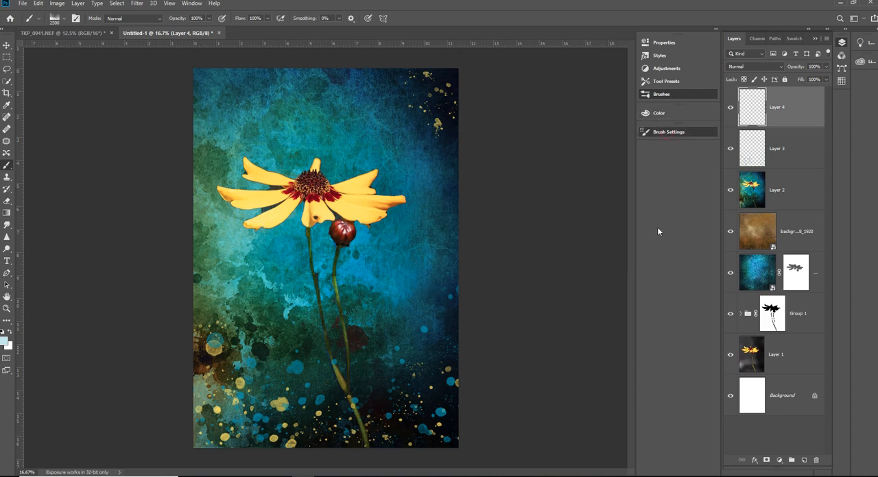
click(667, 131)
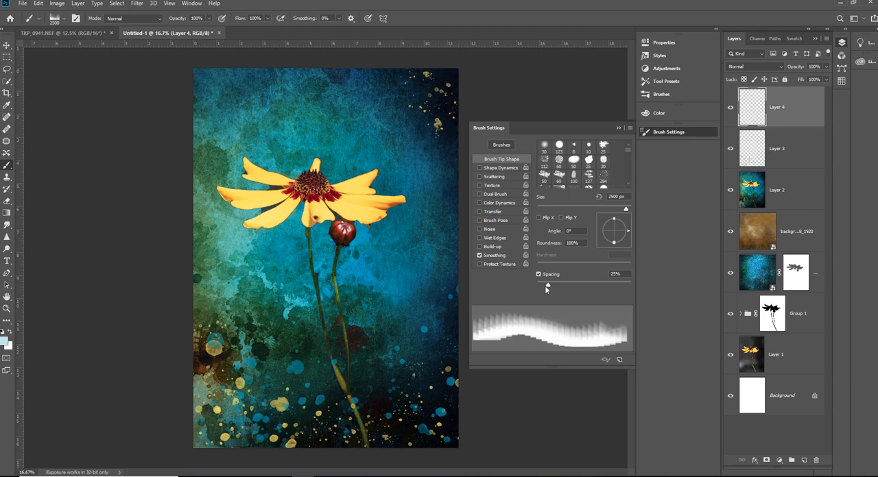
drag(547, 284, 597, 286)
drag(629, 234, 608, 211)
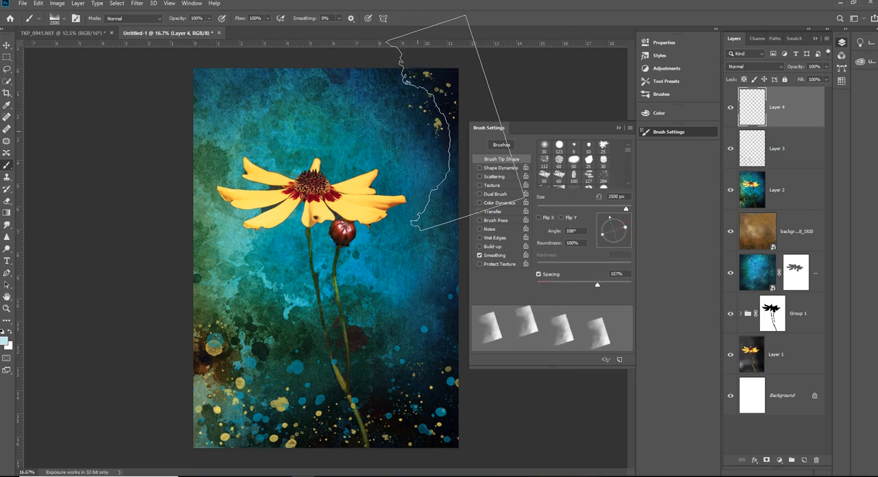
mouse_move(604, 237)
mouse_down()
mouse_move(608, 217)
mouse_move(601, 224)
mouse_up()
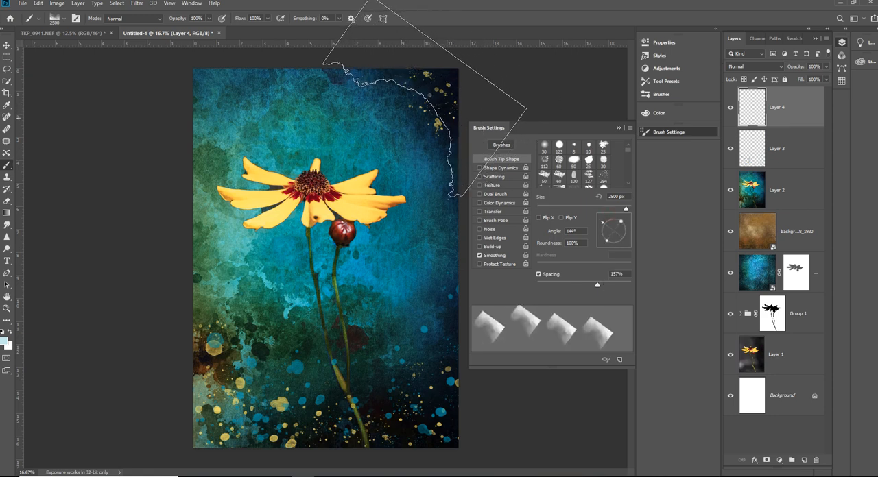
click(420, 93)
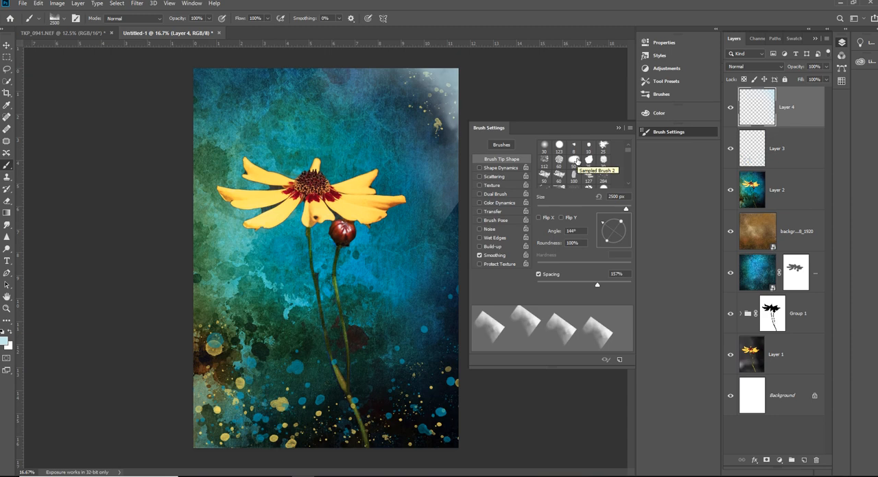
key(ctrl+z)
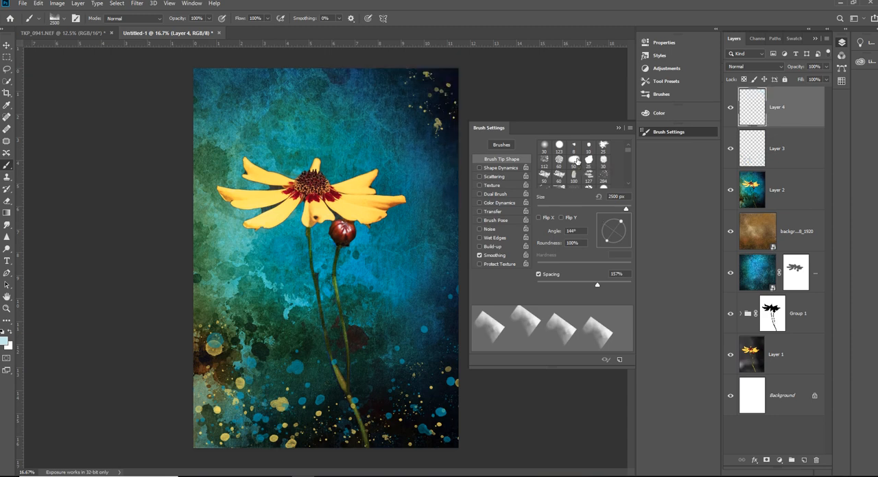
- Set the fog brush to 220% spacing, a -179° angle and 3800 px, and stamp fog across the top of the image
mouse_move(596, 282)
mouse_down()
mouse_move(619, 283)
mouse_move(608, 283)
mouse_up()
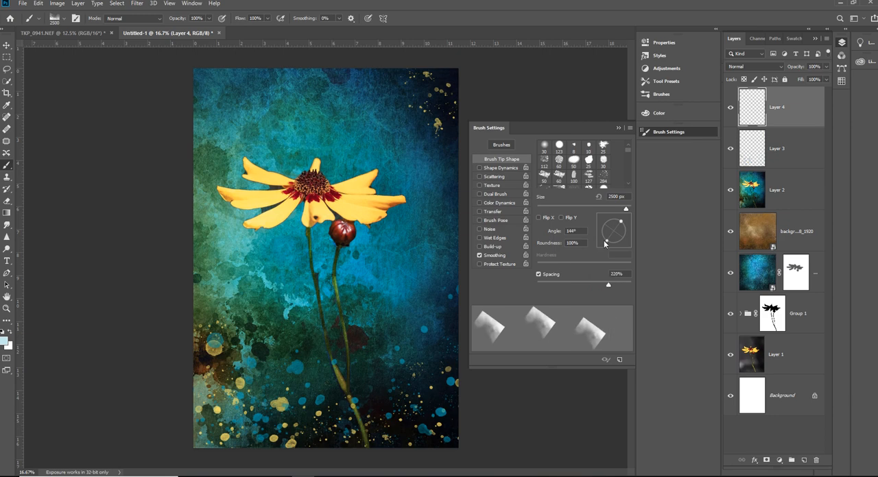
mouse_move(604, 243)
mouse_down()
mouse_move(605, 229)
mouse_move(598, 233)
mouse_up()
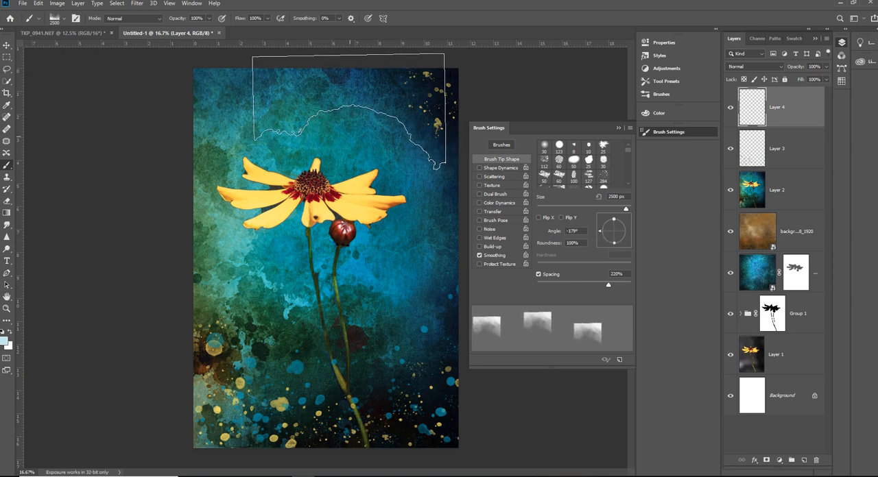
key(bracketright)
key(bracketright)
key(bracketright)
key(bracketright)
key(bracketright)
key(bracketright)
key(bracketright)
key(bracketright)
key(bracketright)
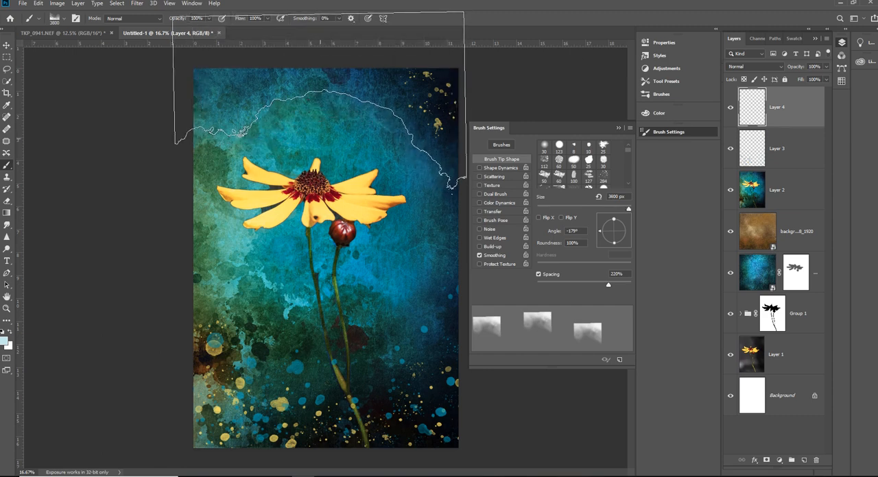
click(320, 96)
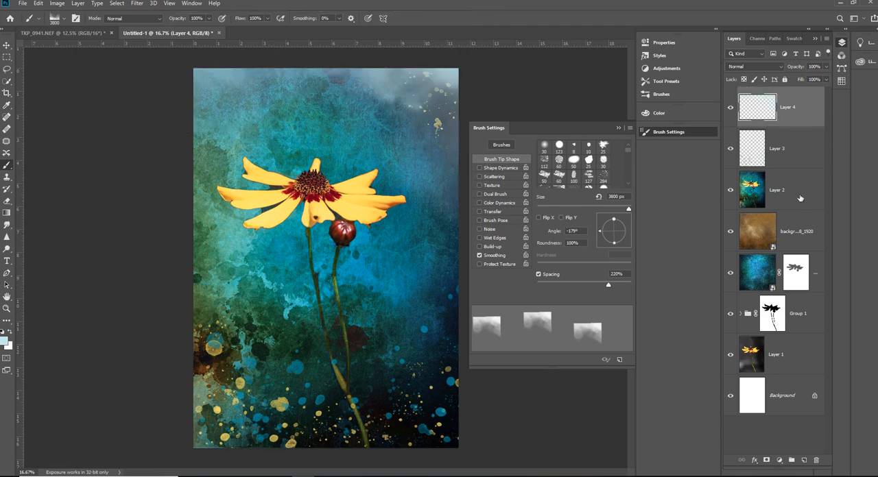
click(618, 128)
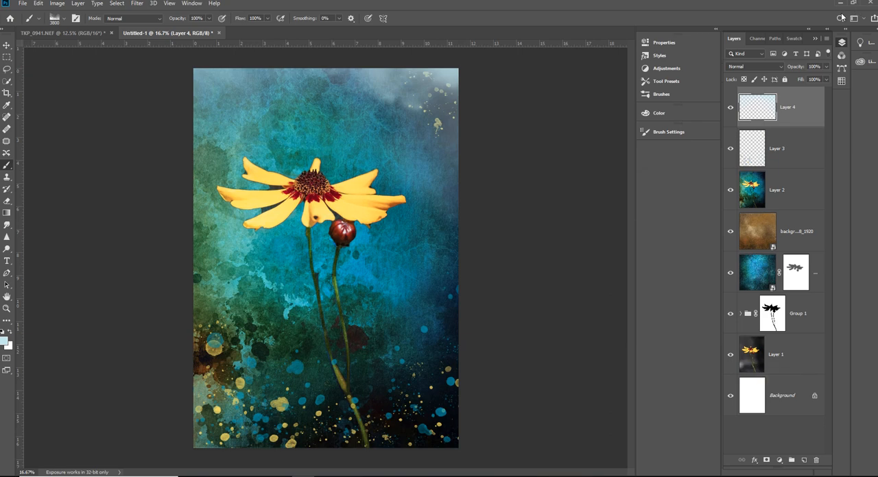
- Compare the image with and without the fog on Layer 4, and delete that layer
click(730, 108)
click(729, 108)
click(730, 107)
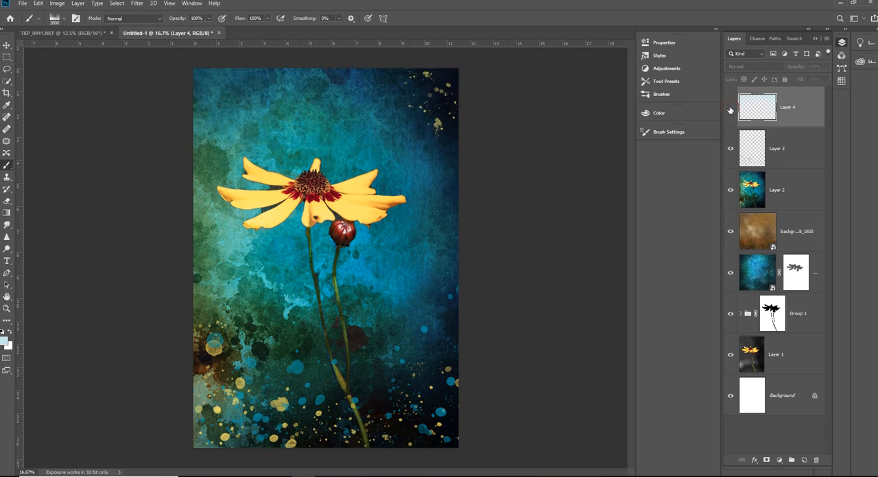
click(730, 108)
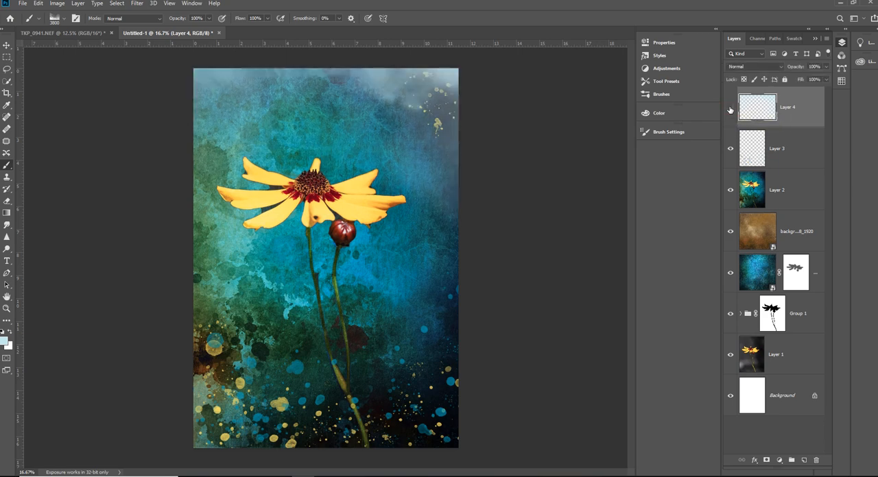
click(729, 108)
drag(754, 109, 816, 460)
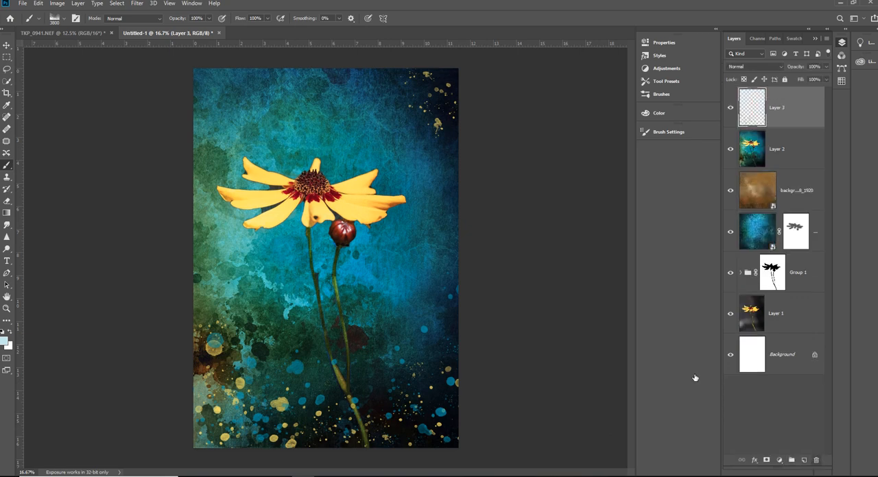
- Compare the image with and without the spatters on Layer 3
click(730, 108)
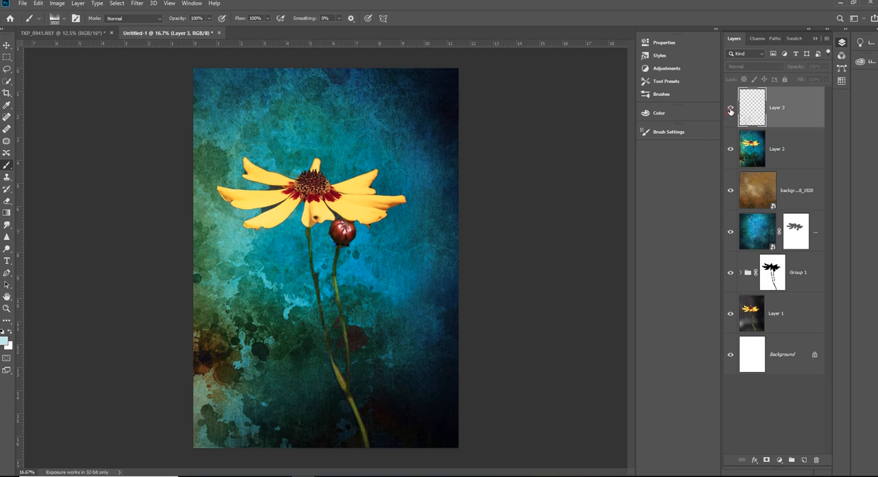
click(730, 109)
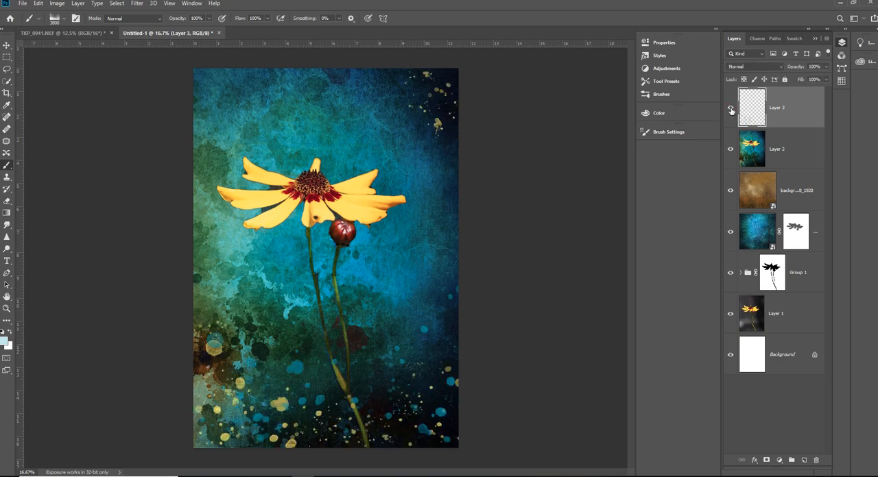
click(731, 109)
click(731, 109)
click(731, 109)
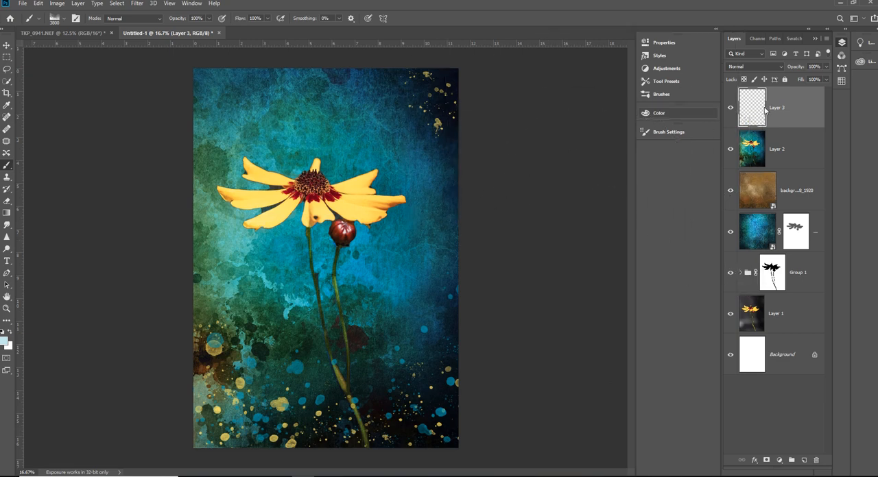
- Flatten the image and extend the canvas by 3 inches in both width and height with a white extension color
click(826, 41)
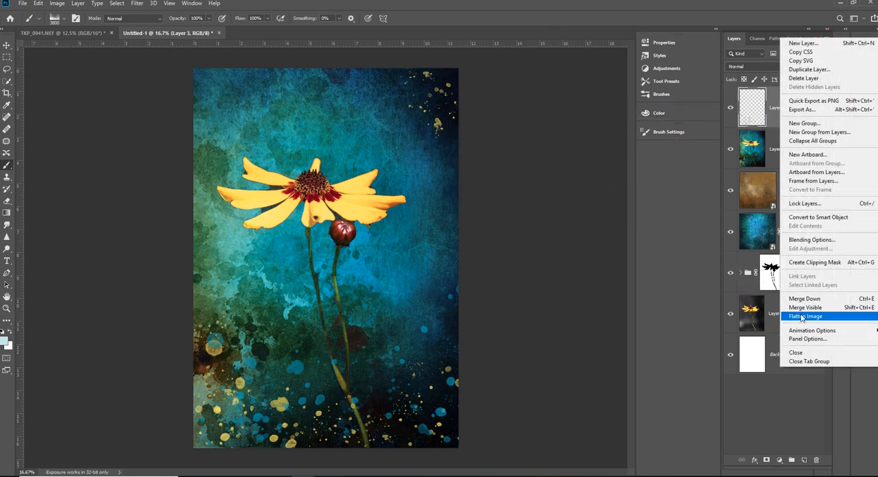
click(800, 316)
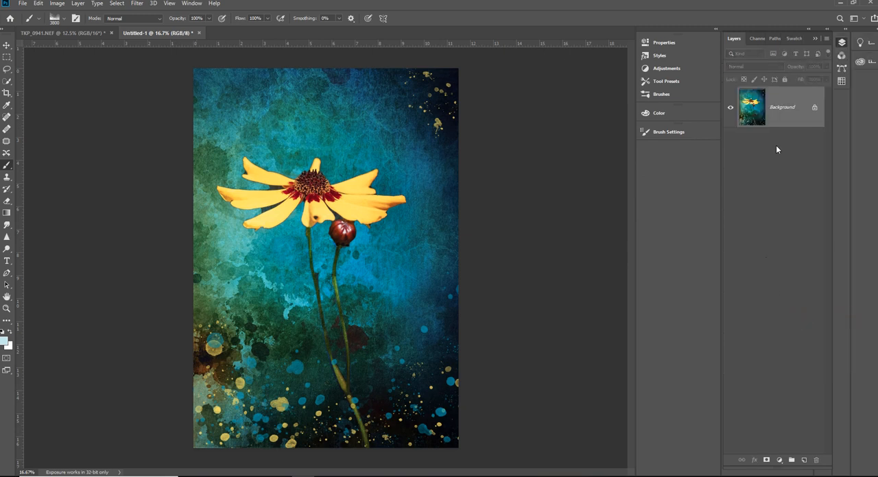
click(57, 6)
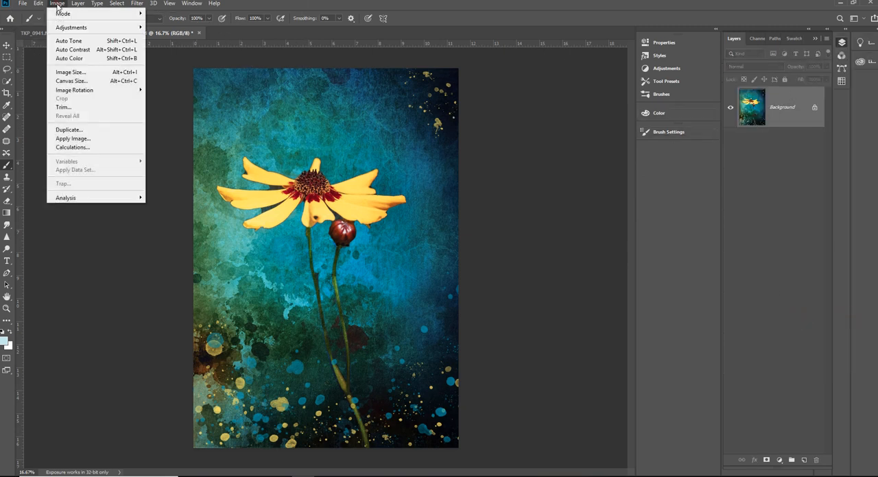
click(66, 79)
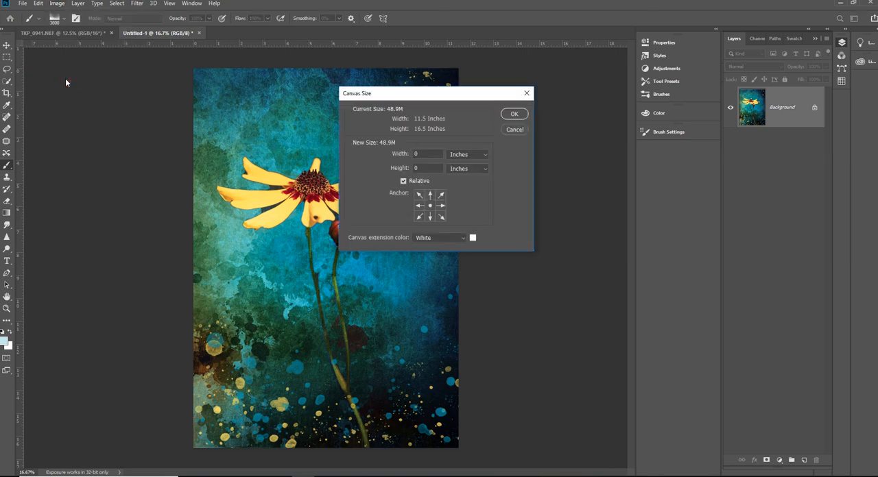
drag(423, 155, 399, 155)
text(3)
key(Tab)
text(3)
click(513, 114)
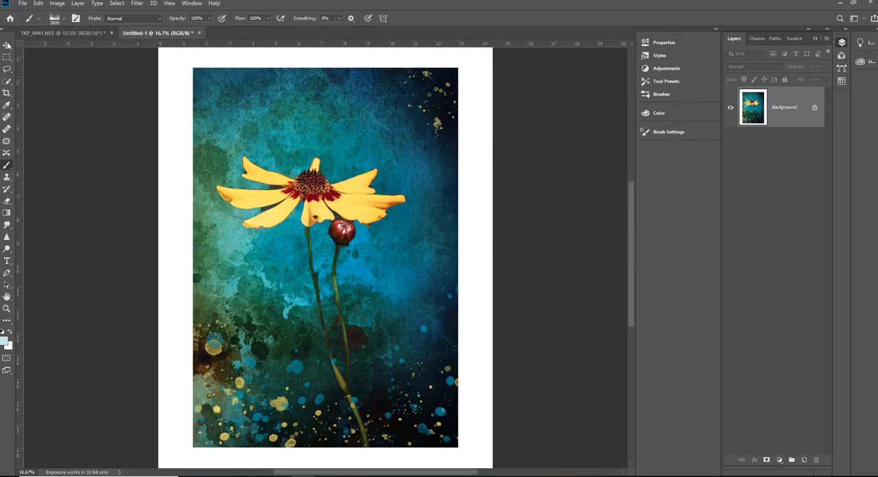
- Choose the Soft Round brush from the General Brushes and reduce its size to 600 px
click(39, 21)
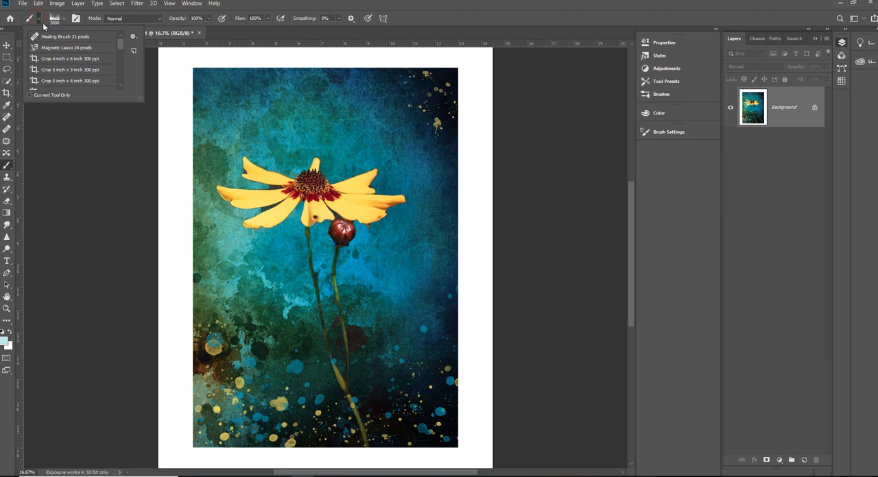
click(61, 21)
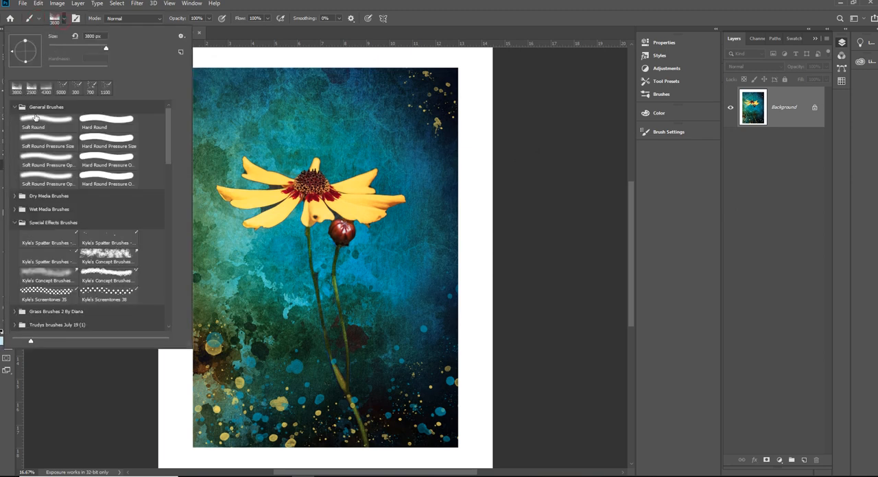
click(57, 118)
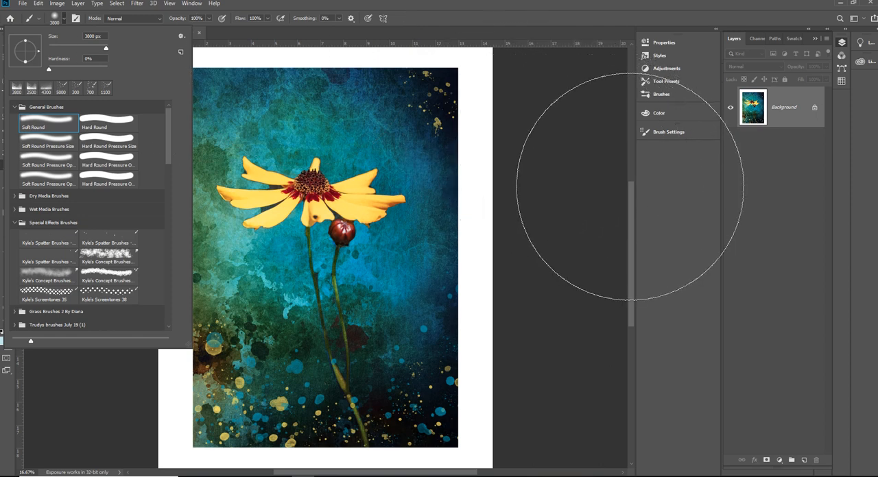
click(630, 188)
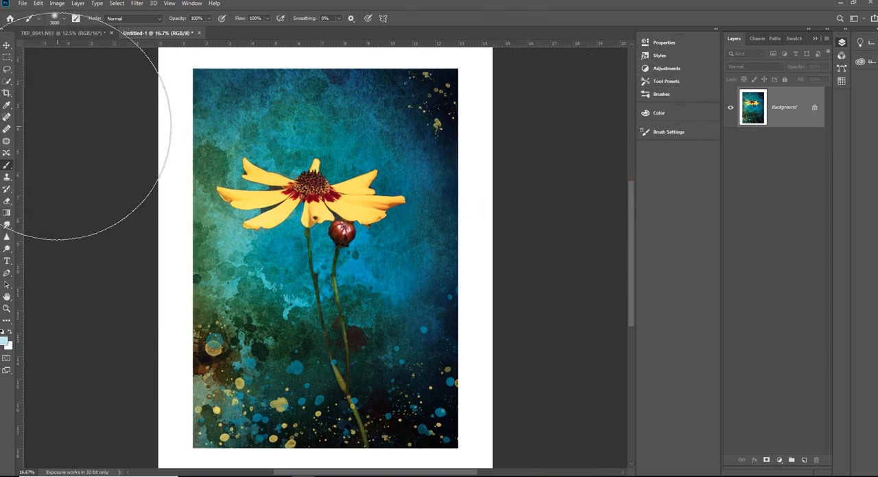
key(bracketleft)
key(bracketleft)
key(bracketleft)
key(bracketleft)
key(bracketleft)
key(bracketleft)
key(bracketleft)
key(bracketleft)
key(bracketleft)
key(bracketleft)
key(bracketleft)
key(bracketleft)
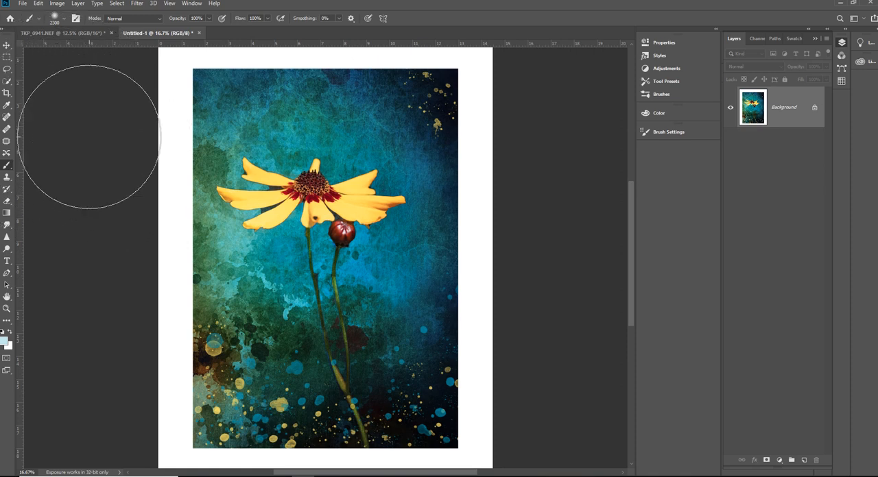
key(bracketleft)
key(bracketleft)
key(bracketleft)
key(bracketleft)
key(bracketleft)
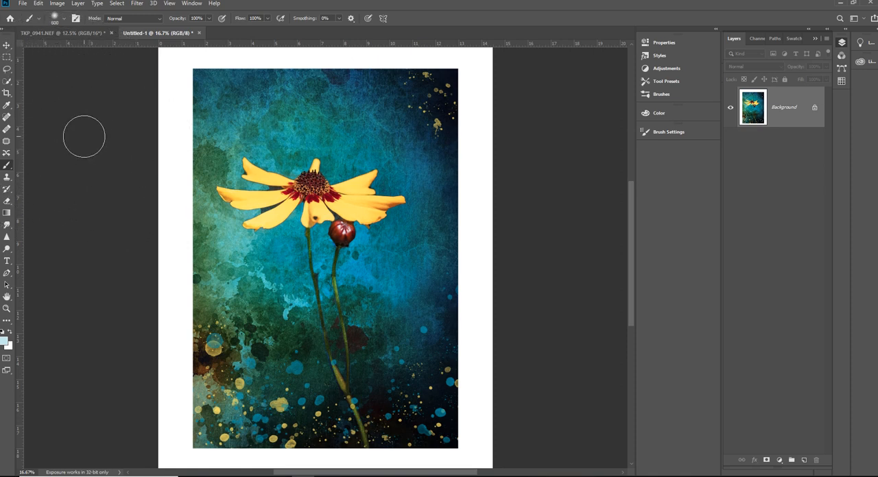
- Apply a Levels adjustment to the image with the midtone input at 0.86 and the white input at 240
click(58, 4)
mouse_move(80, 28)
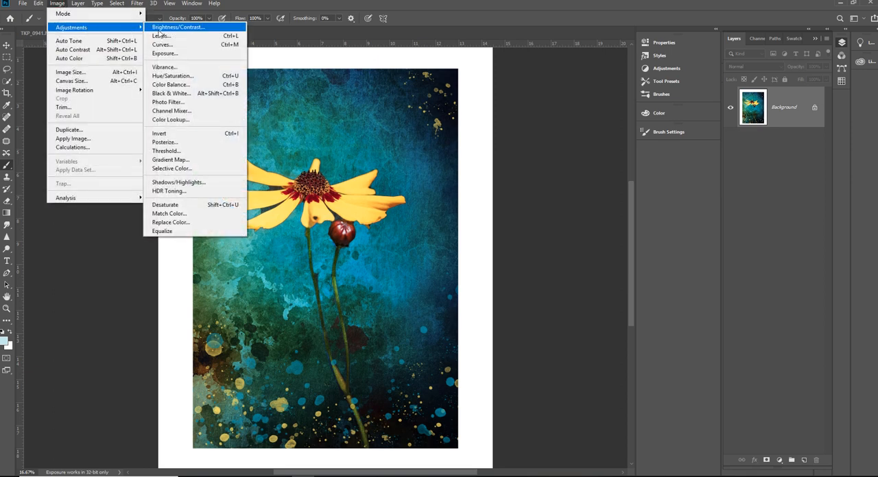
click(168, 39)
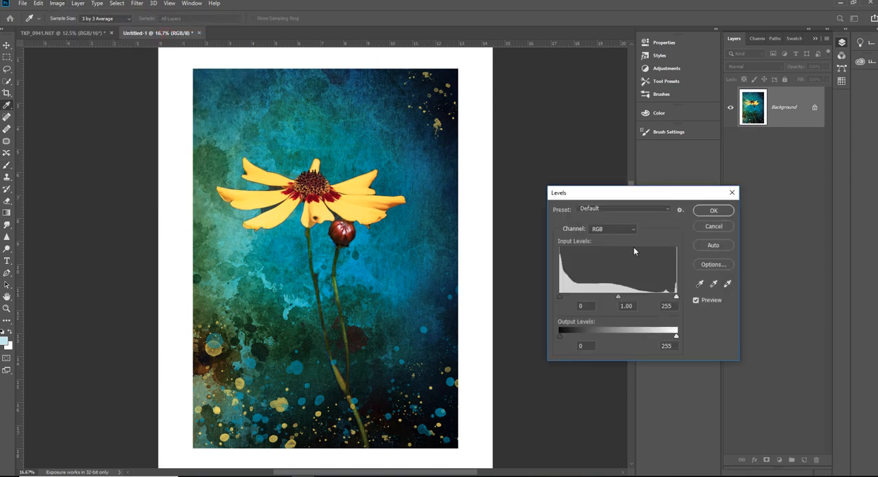
drag(676, 296, 617, 296)
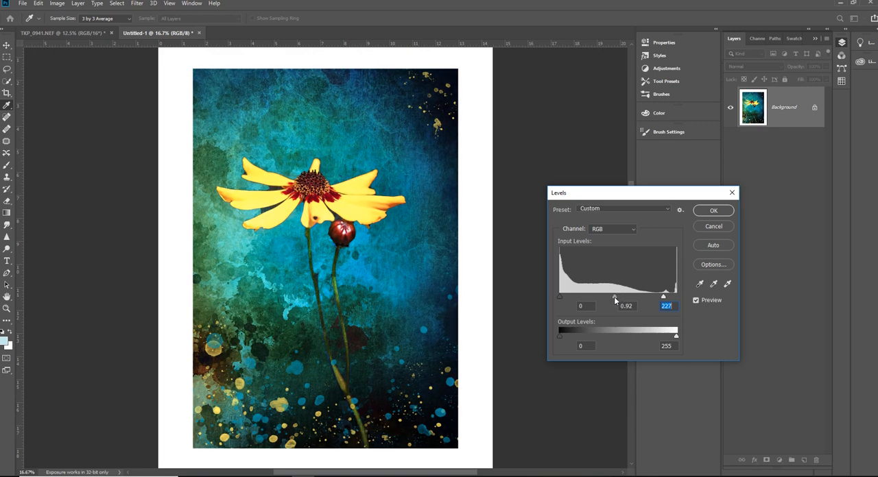
drag(614, 300, 670, 301)
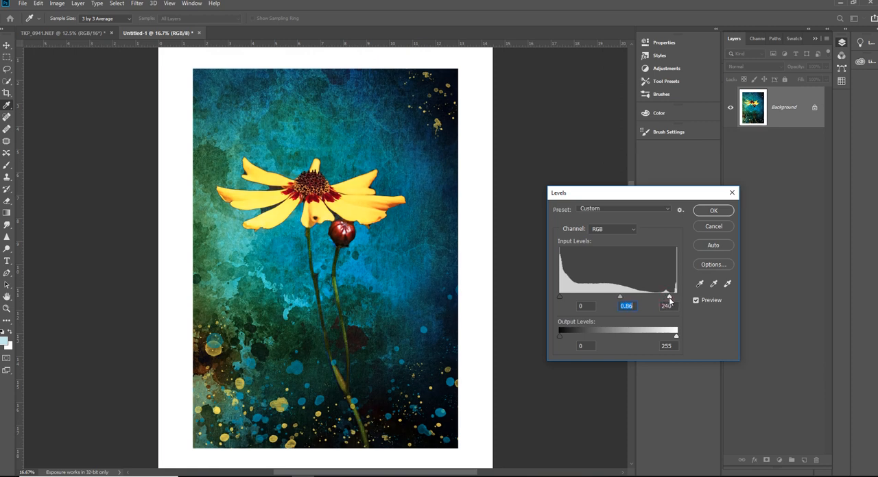
drag(670, 301, 670, 301)
click(669, 299)
click(714, 211)
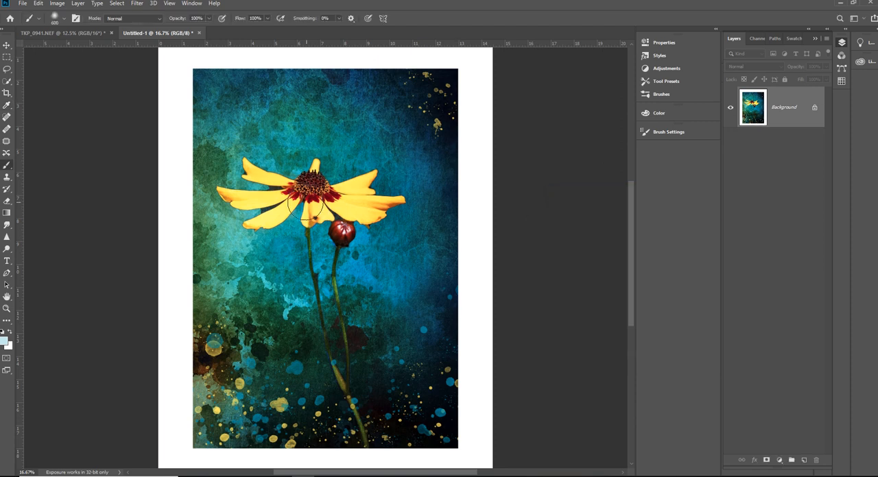
- Dodge the midtones of the yellow petals at 18% exposure with a 400 px brush
click(9, 253)
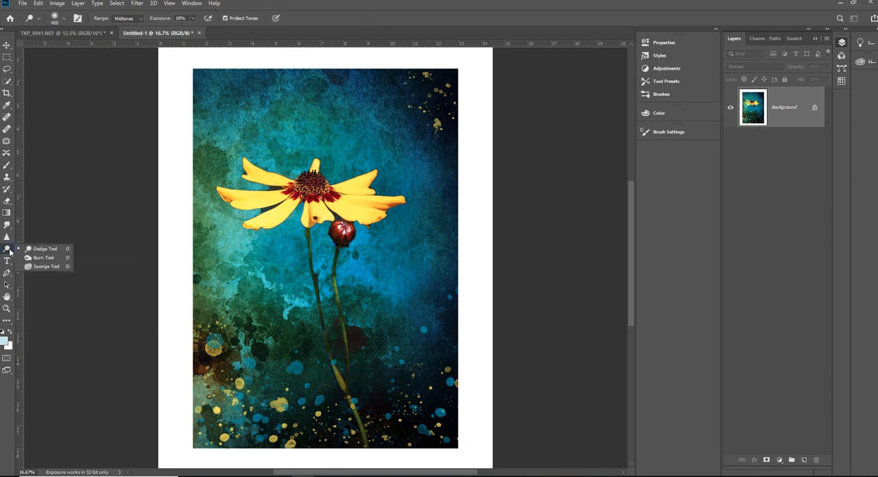
click(44, 249)
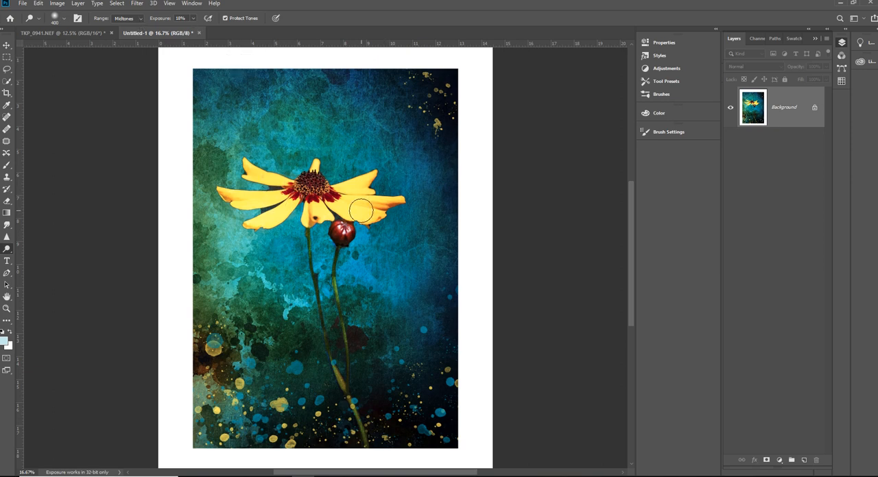
mouse_move(363, 209)
mouse_down()
mouse_move(347, 204)
mouse_move(375, 206)
mouse_move(347, 200)
mouse_up()
mouse_move(275, 214)
mouse_down()
mouse_move(239, 203)
mouse_move(271, 201)
mouse_move(249, 201)
mouse_move(271, 218)
mouse_move(258, 179)
mouse_move(286, 181)
mouse_move(325, 206)
mouse_move(374, 202)
mouse_up()
- Set the Dodge tool to Highlights at 43% exposure and lighten the red bud and the flower's center
click(140, 21)
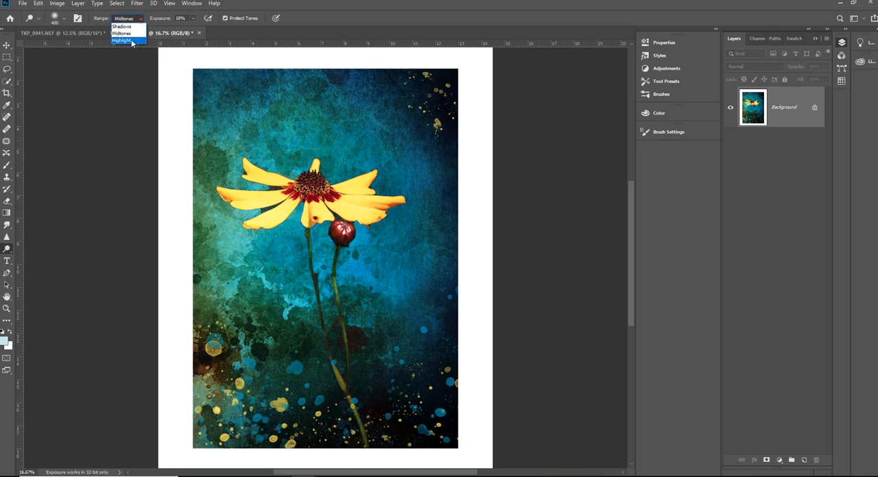
click(133, 42)
click(195, 19)
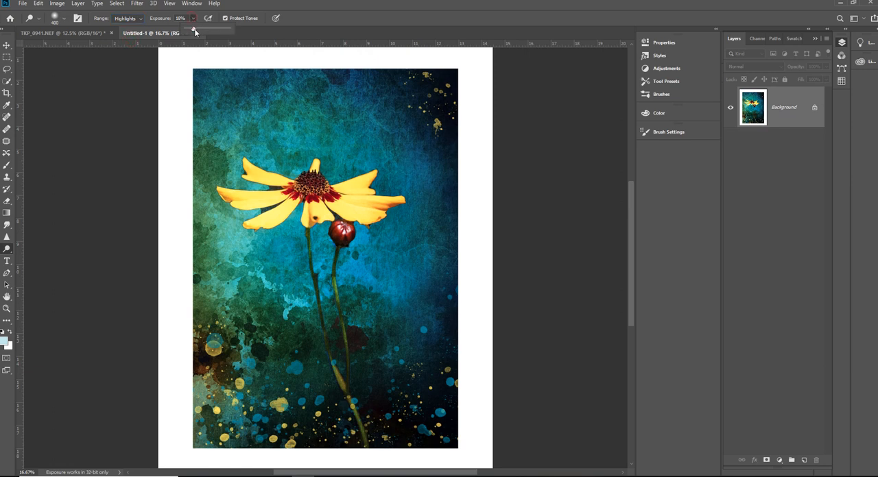
drag(195, 31, 203, 31)
mouse_move(340, 229)
mouse_down()
mouse_move(307, 189)
mouse_move(317, 184)
mouse_move(304, 189)
mouse_move(319, 190)
mouse_move(312, 182)
mouse_up()
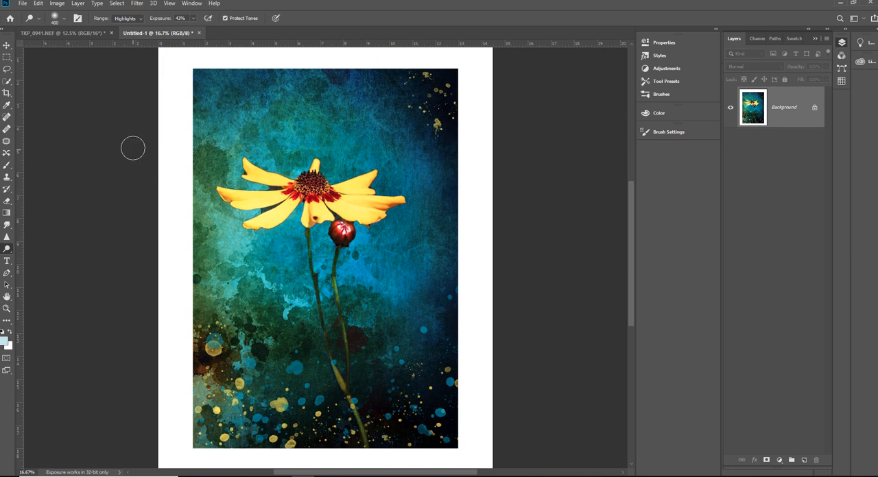
- Switch to the Burn tool and set its exposure to 19%
right_click(8, 251)
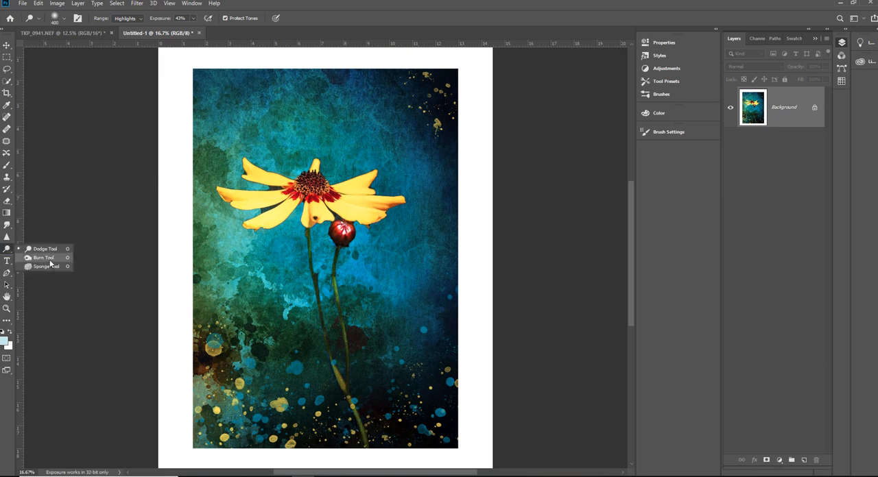
click(49, 260)
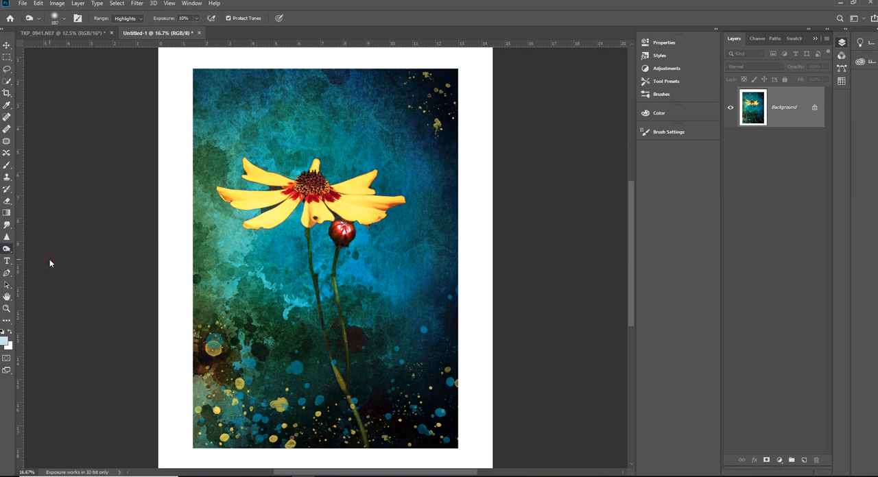
click(196, 18)
drag(196, 30, 202, 32)
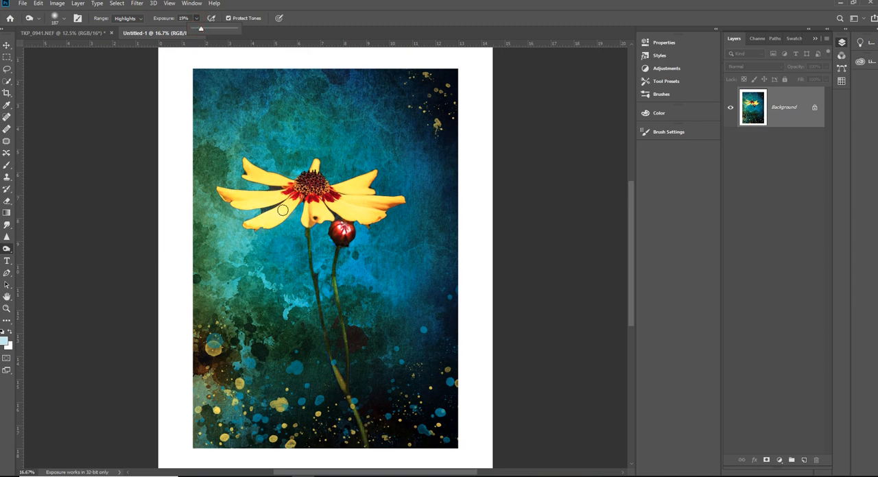
- Try burning the highlights of the yellow petals and the flower's center at 19% exposure
mouse_move(293, 192)
mouse_down()
mouse_move(251, 205)
mouse_move(238, 199)
mouse_move(294, 201)
mouse_move(264, 222)
mouse_up()
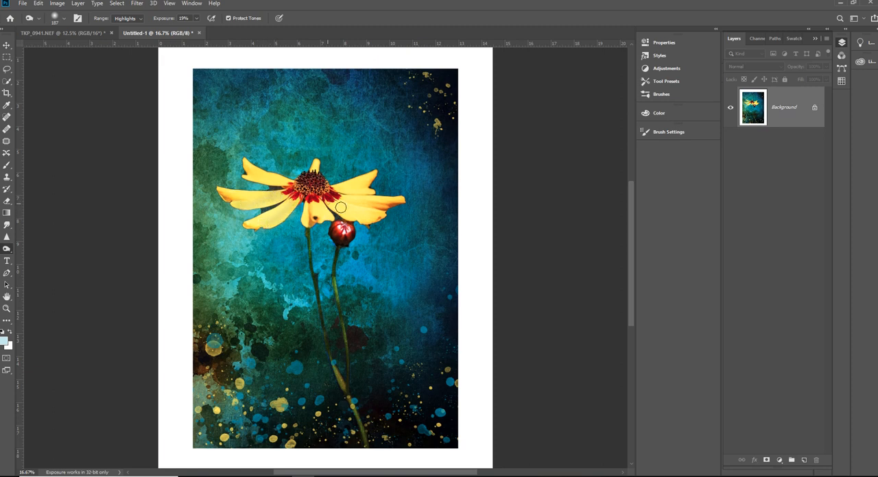
drag(341, 208, 368, 218)
mouse_move(344, 190)
mouse_down()
mouse_move(365, 191)
mouse_move(333, 189)
mouse_move(369, 194)
mouse_up()
drag(239, 205, 282, 198)
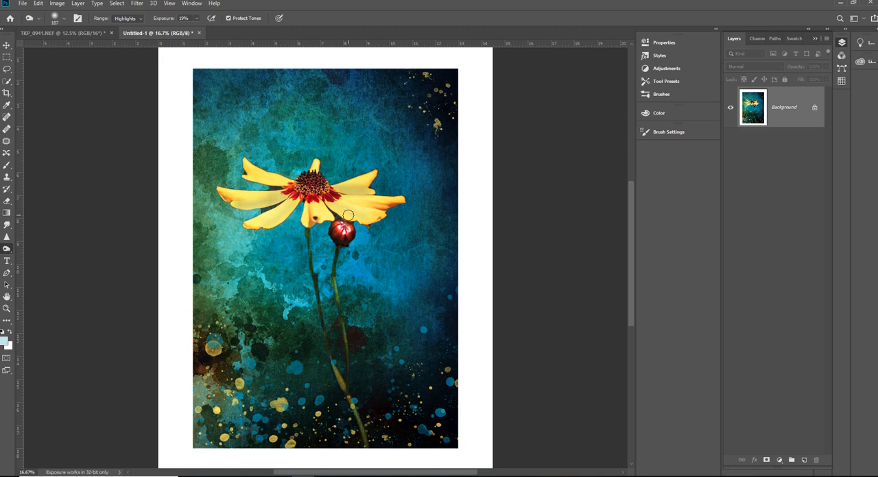
drag(348, 215, 362, 219)
mouse_move(309, 197)
mouse_down()
mouse_move(328, 197)
mouse_move(290, 190)
mouse_move(310, 192)
mouse_up()
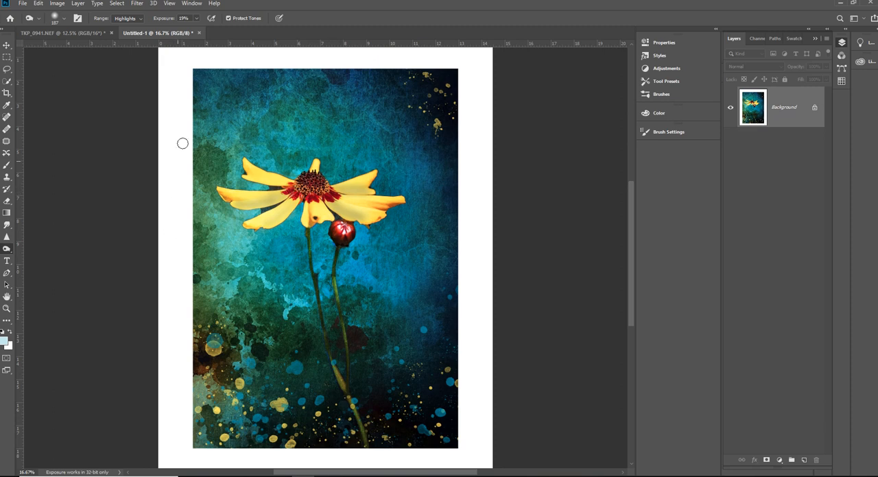
- Lower the Burn tool's exposure to 8% and darken the highlights on the petals, the bud and the flower's center
click(196, 19)
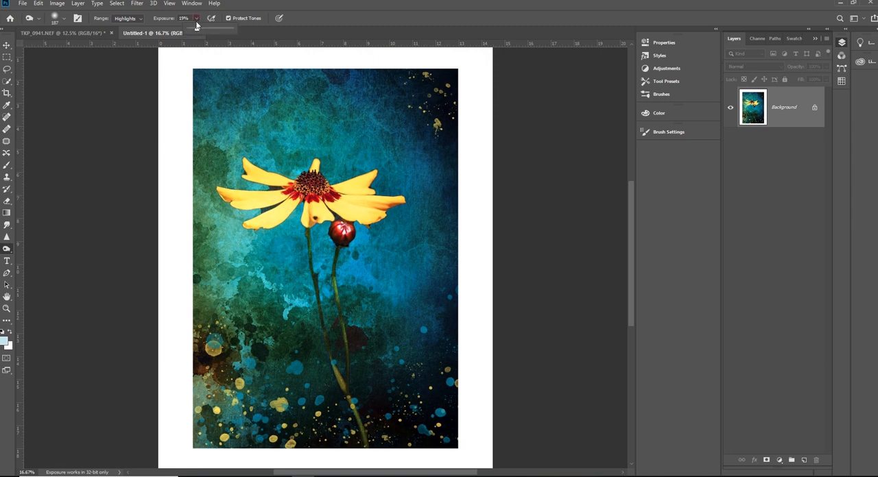
drag(194, 31, 193, 31)
click(344, 200)
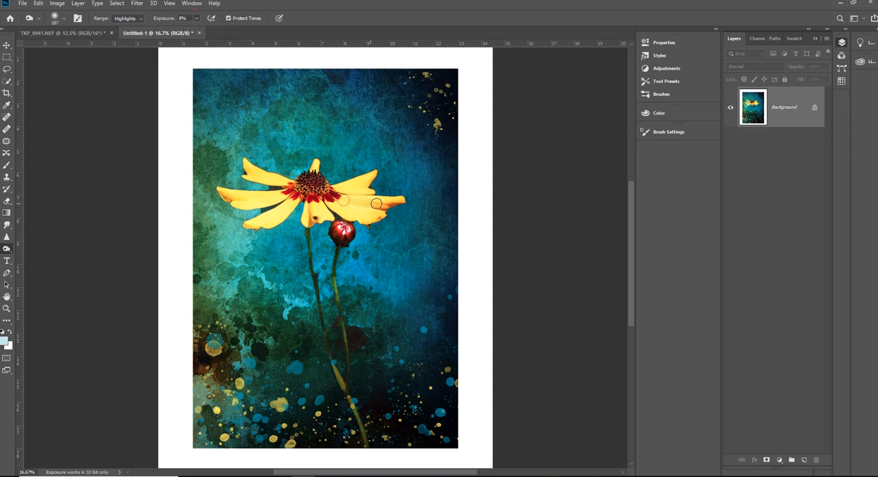
mouse_move(394, 201)
mouse_down()
mouse_move(350, 199)
mouse_move(380, 202)
mouse_move(351, 196)
mouse_up()
mouse_move(282, 204)
mouse_down()
mouse_move(235, 204)
mouse_move(282, 197)
mouse_move(243, 206)
mouse_move(293, 205)
mouse_move(266, 226)
mouse_move(275, 222)
mouse_move(252, 225)
mouse_move(267, 226)
mouse_move(295, 201)
mouse_move(312, 205)
mouse_move(308, 224)
mouse_move(306, 211)
mouse_move(308, 222)
mouse_move(371, 220)
mouse_move(381, 214)
mouse_move(350, 218)
mouse_move(367, 215)
mouse_move(346, 196)
mouse_move(375, 204)
mouse_move(340, 195)
mouse_move(368, 201)
mouse_up()
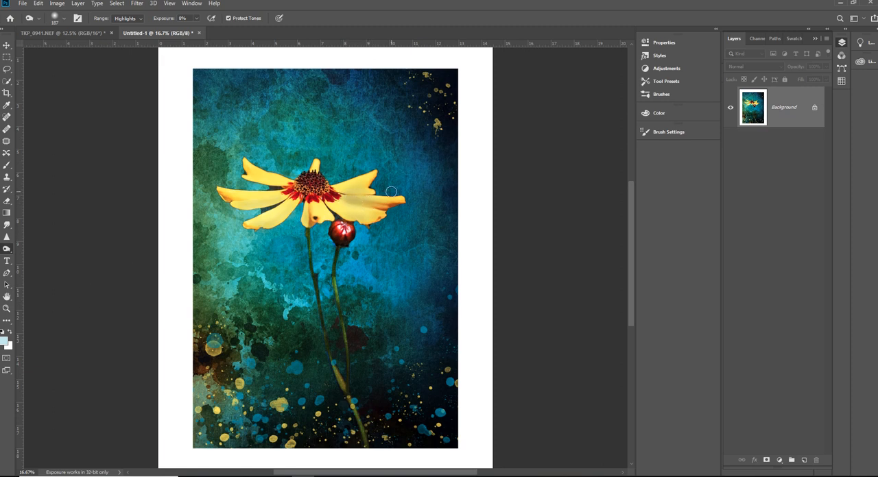
mouse_move(268, 182)
mouse_down()
mouse_move(247, 180)
mouse_move(281, 188)
mouse_up()
drag(347, 236, 348, 238)
mouse_move(308, 195)
mouse_down()
mouse_move(323, 193)
mouse_move(298, 190)
mouse_move(310, 179)
mouse_move(323, 201)
mouse_up()
- Switch to the Dodge tool with a 125 px brush and lighten the highlights on the yellow petals beside the flower's center
right_click(6, 250)
click(38, 249)
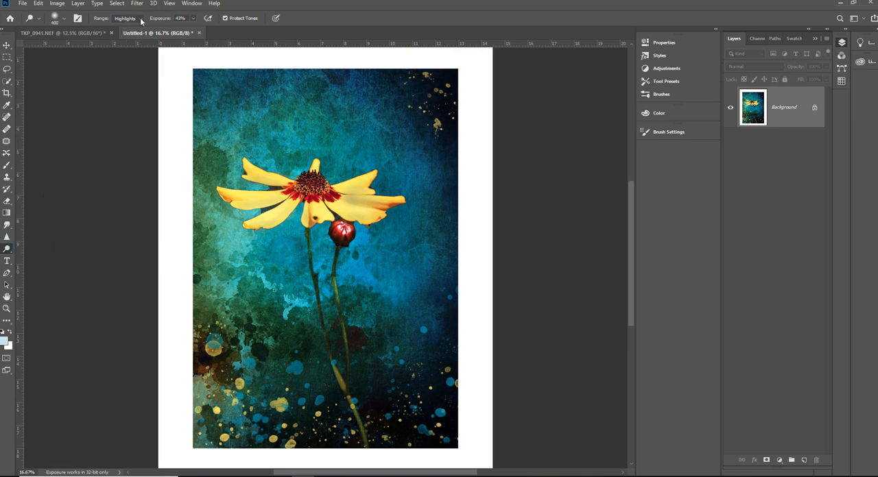
key([)
key([)
key([)
key([)
key([)
key([)
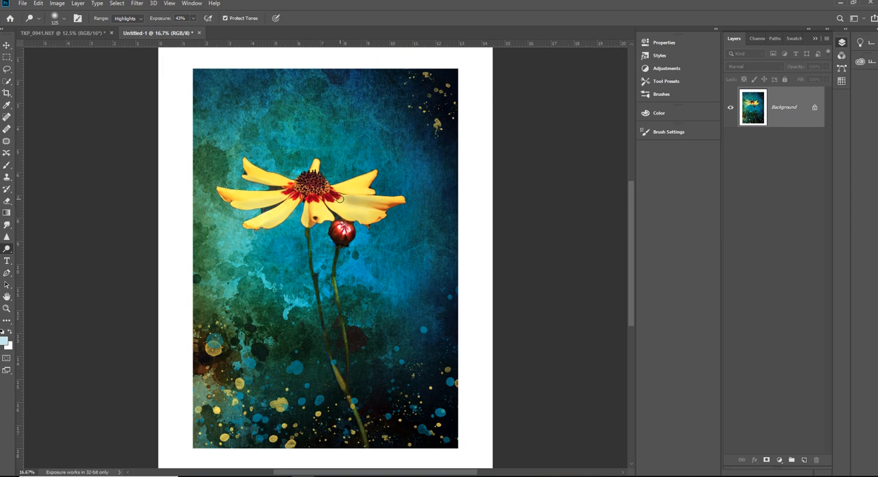
drag(342, 197, 376, 200)
drag(340, 207, 379, 215)
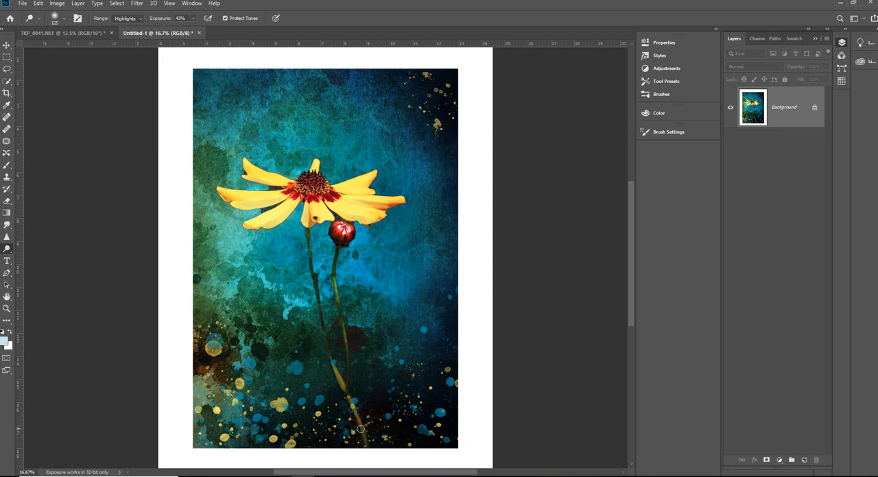
- Dodge the yellow and blue paint splatters in the lower part and the upper-right corner of the picture
drag(281, 407, 236, 385)
drag(211, 349, 214, 348)
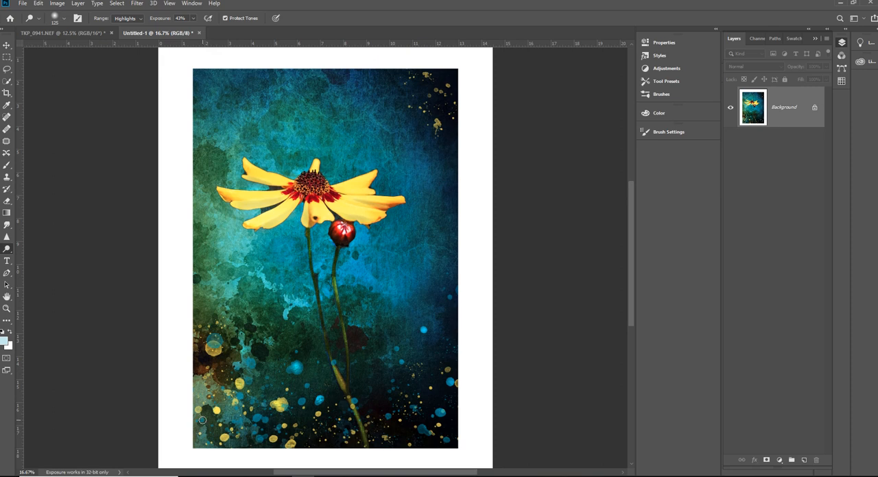
click(213, 348)
click(438, 124)
click(431, 79)
click(443, 92)
- Draw a black-text paragraph box in the white border beneath the picture, aligned with its lower-left corner
scroll(588, 188, down, 2)
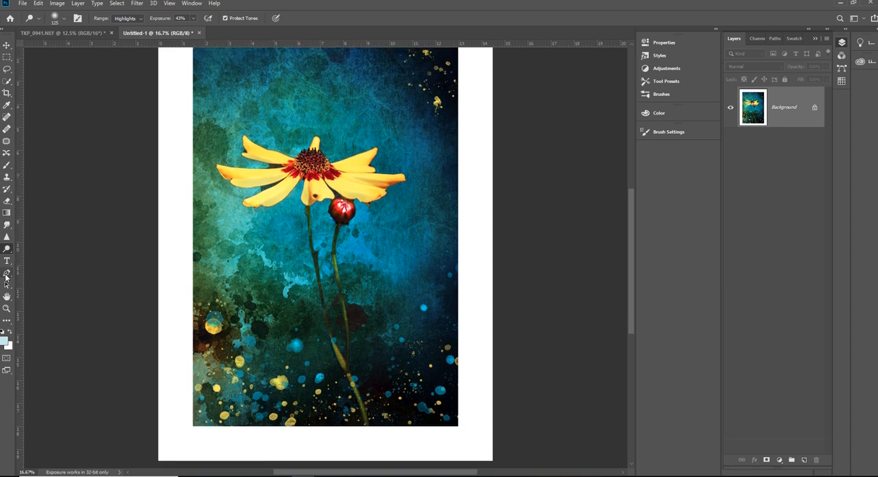
click(7, 261)
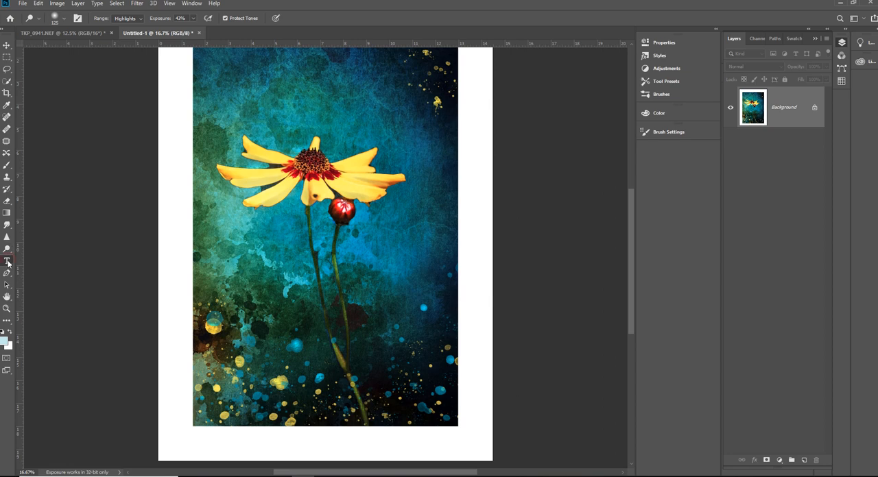
click(2, 332)
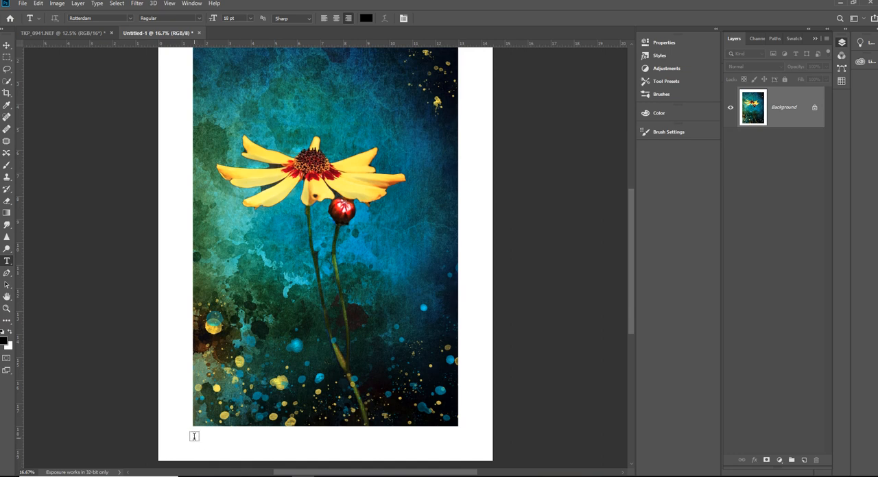
drag(196, 435, 325, 454)
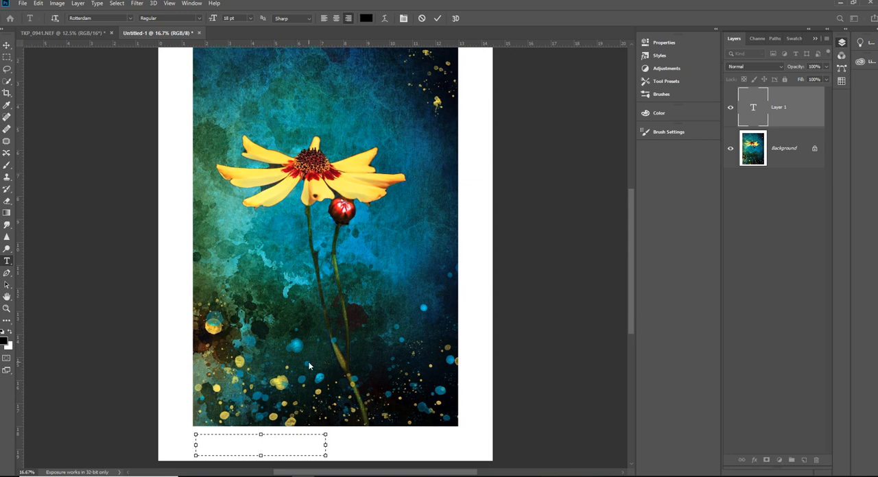
drag(260, 434, 261, 429)
drag(195, 442, 193, 443)
- Set the text to 30 pt and left-aligned, and enter the title "Yellow Petals"
click(251, 19)
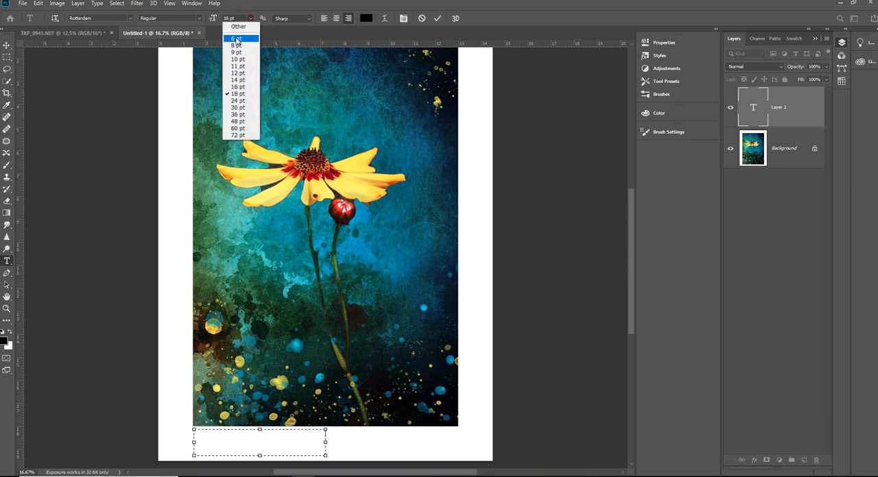
click(235, 109)
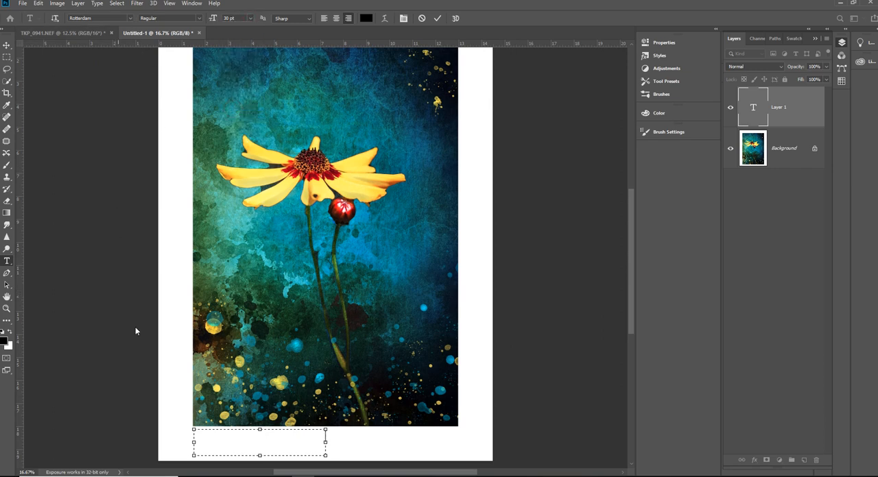
click(325, 19)
text(Yellow F)
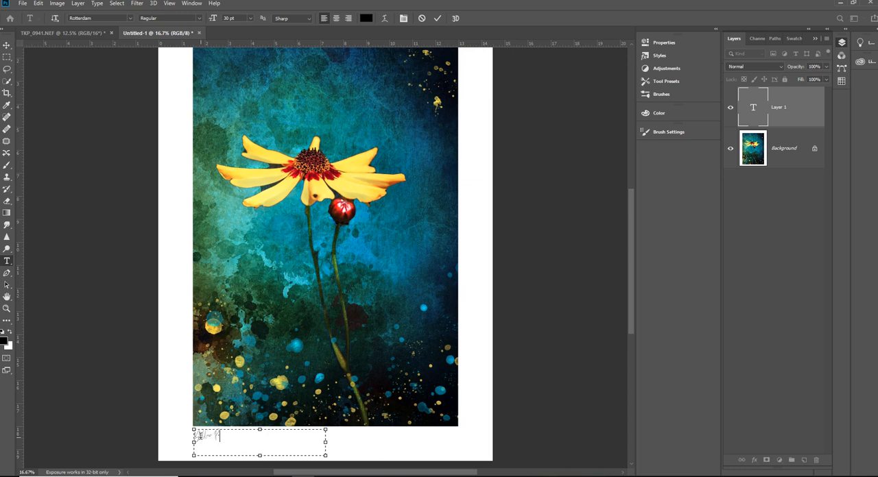
text(etals)
click(382, 433)
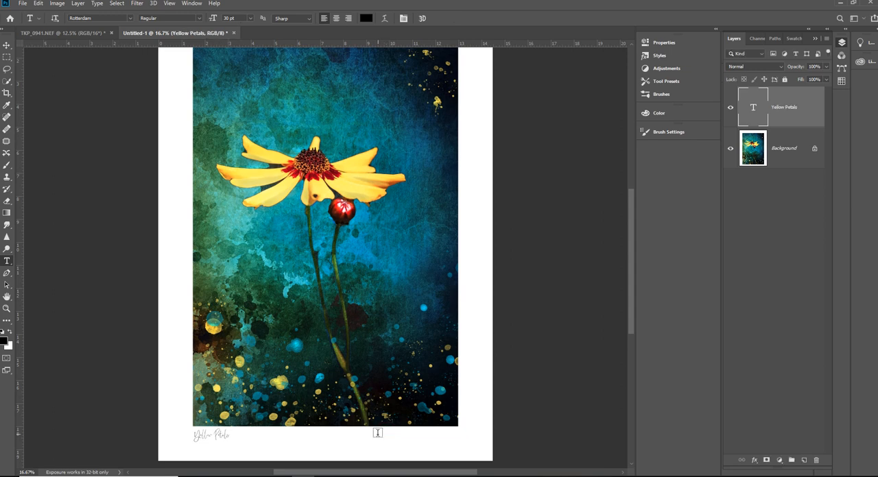
- Add a right-aligned text box beneath the picture's lower-right corner and enter the artist's full name in faux bold
drag(377, 435, 460, 457)
drag(419, 436, 420, 431)
click(349, 18)
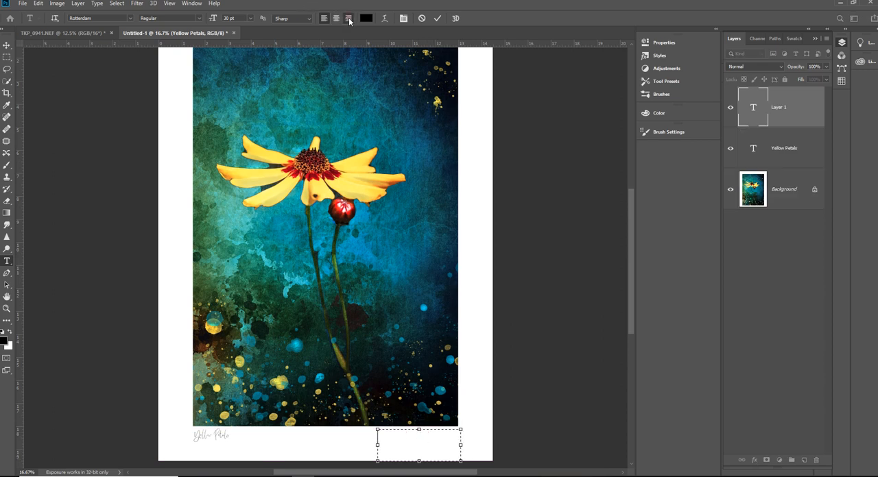
right_click(443, 449)
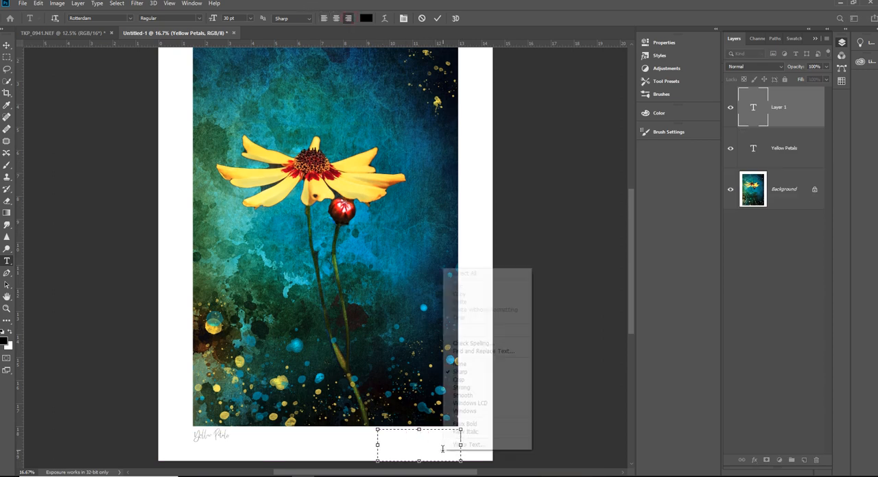
click(464, 425)
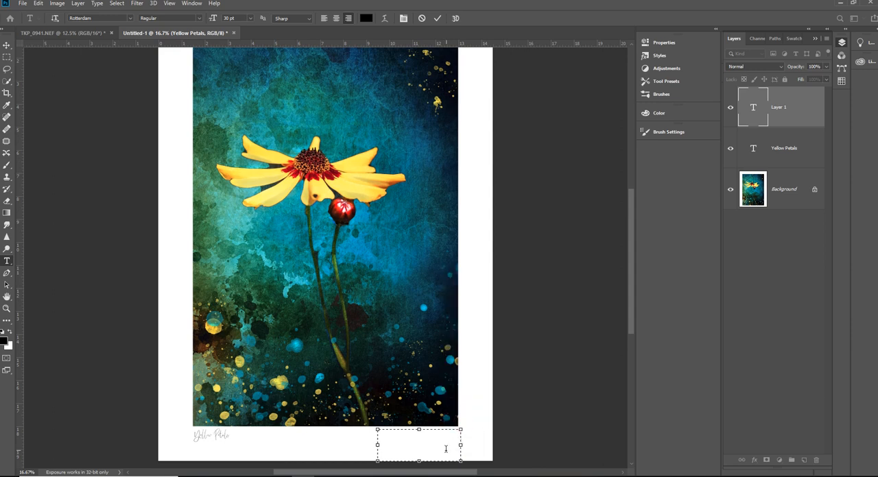
text(Trudy Kiple)
- Add the line "Art Through A Lens" below the artist's name at 18 pt without faux bold, and commit the text
click(250, 21)
click(242, 88)
right_click(443, 455)
click(478, 426)
text(All Things I Love)
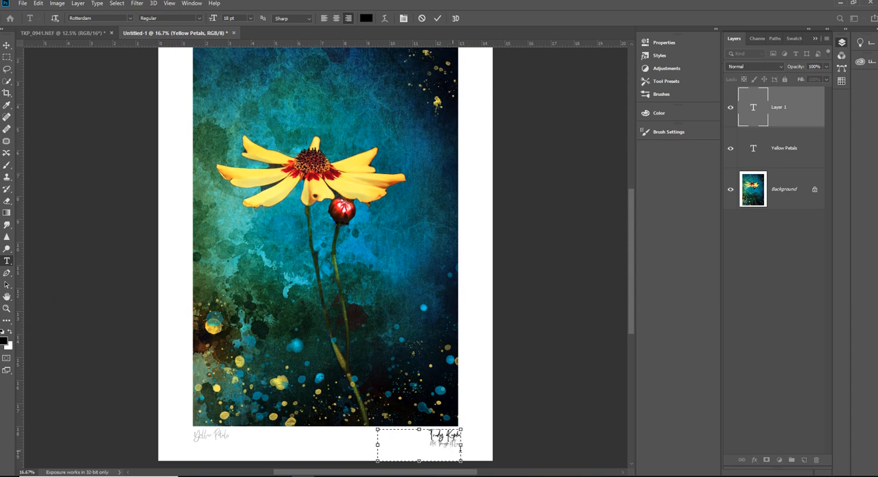
click(437, 20)
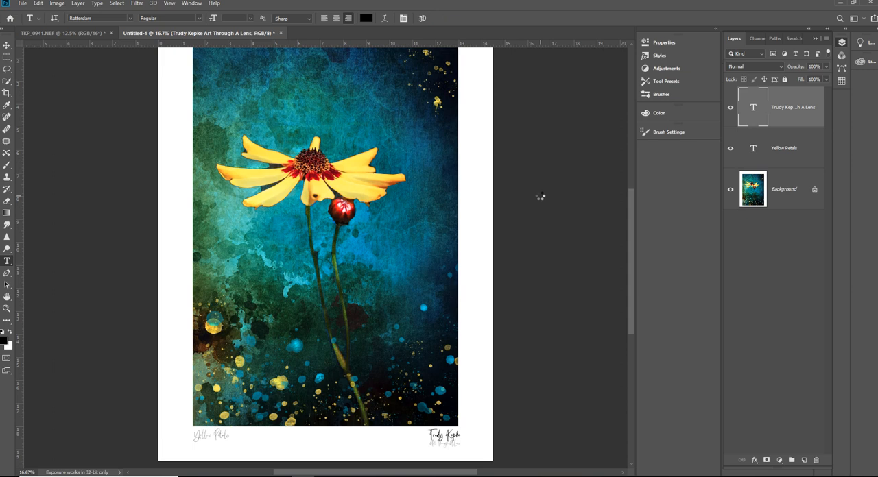
key(ctrl+minus)
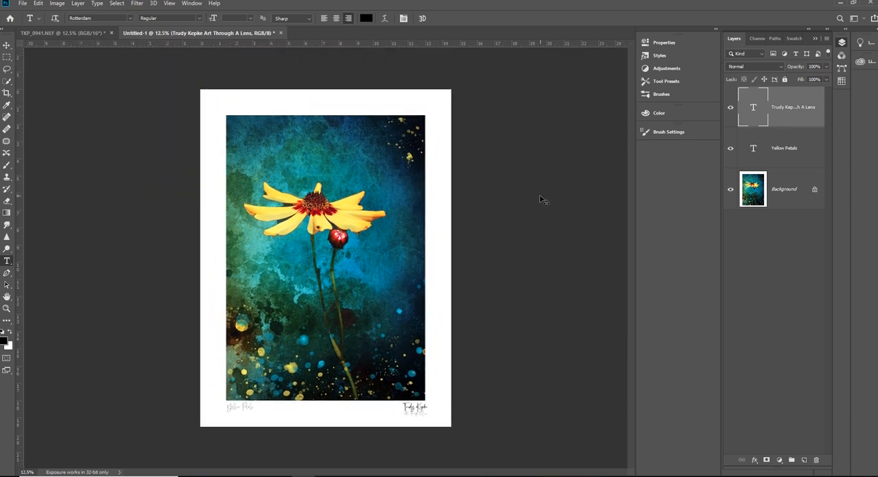